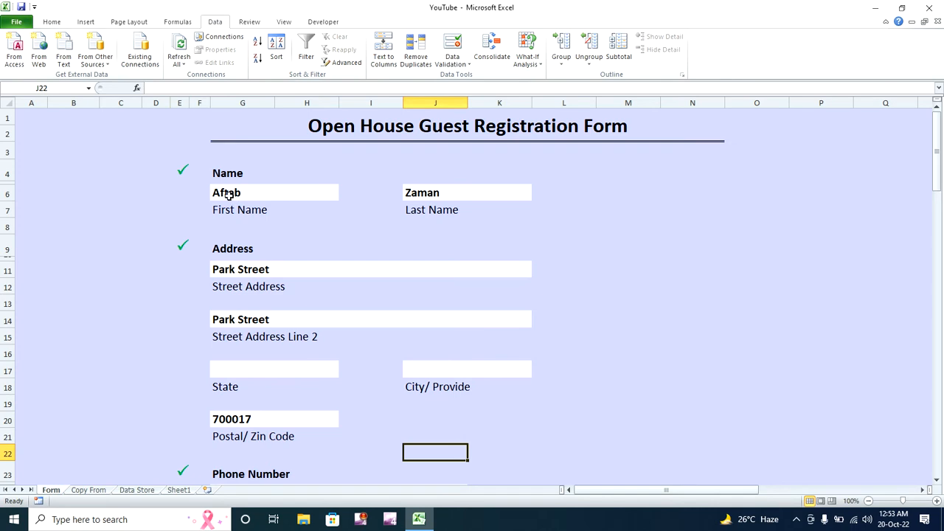
pyautogui.click(221, 190)
pyautogui.press('Delete')
pyautogui.click(201, 172)
pyautogui.click(220, 193)
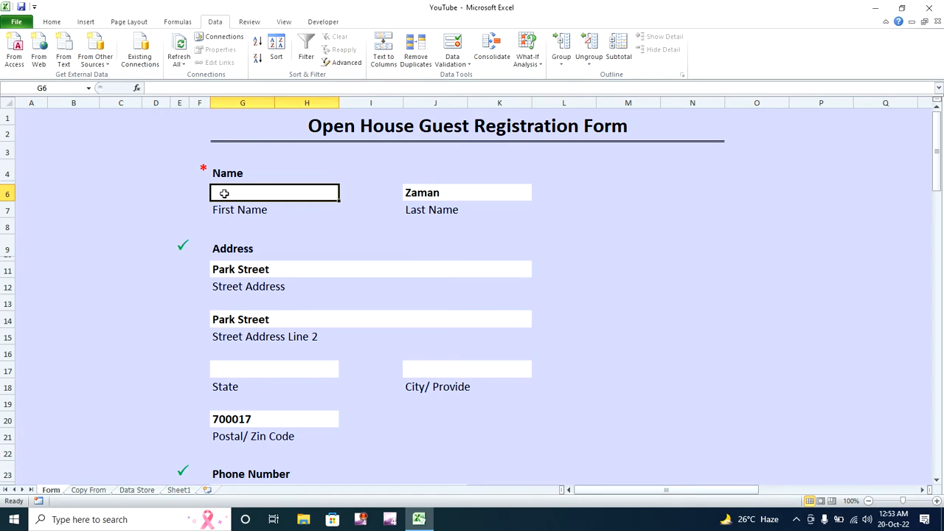
pyautogui.press('Return')
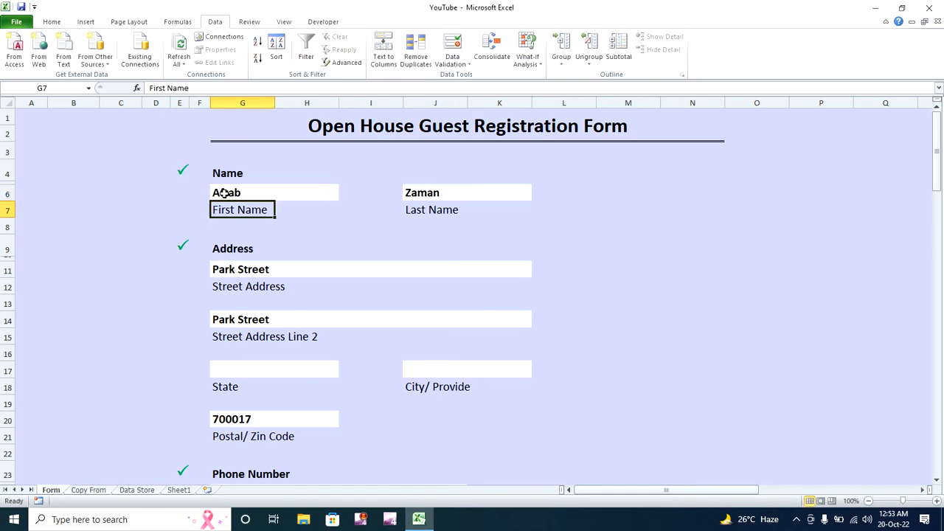
pyautogui.click(181, 170)
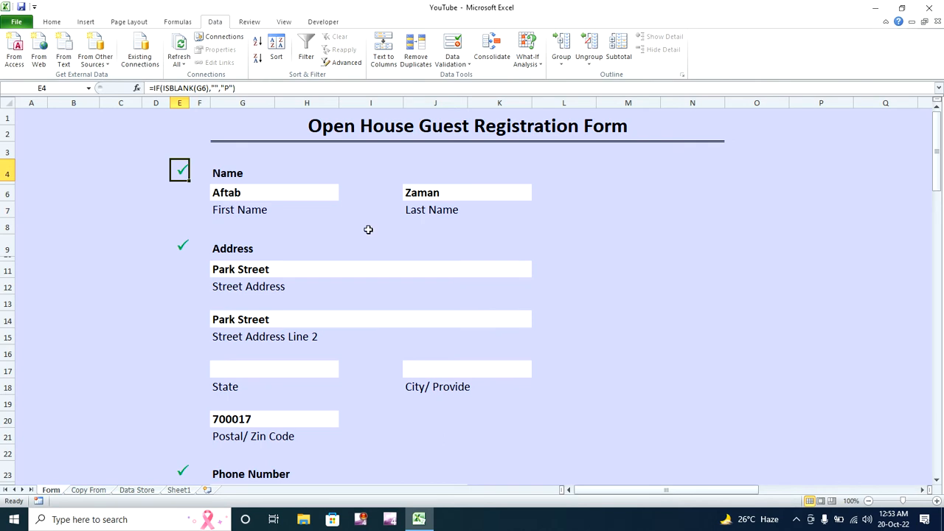
# - Scroll through the form and highlight its upper section for review
pyautogui.moveTo(937, 161); pyautogui.dragTo(937, 281)
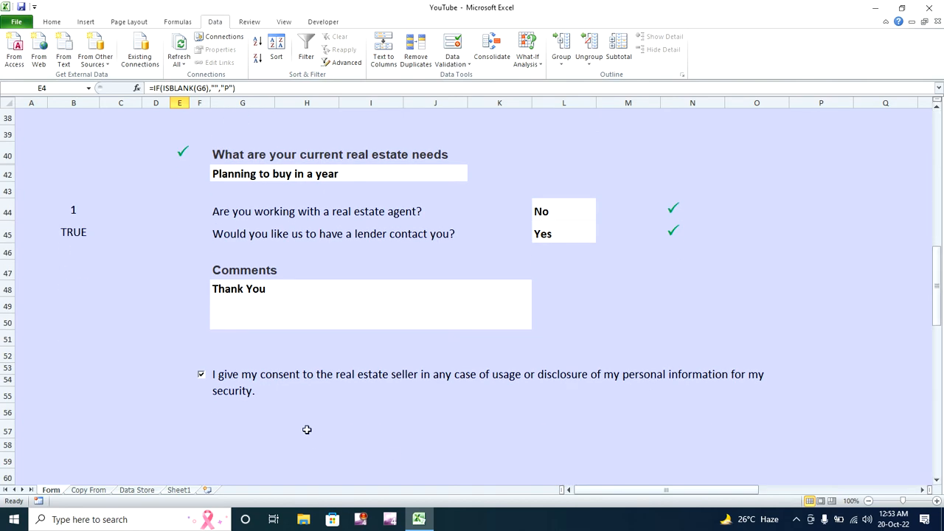
pyautogui.moveTo(937, 270); pyautogui.dragTo(927, 140)
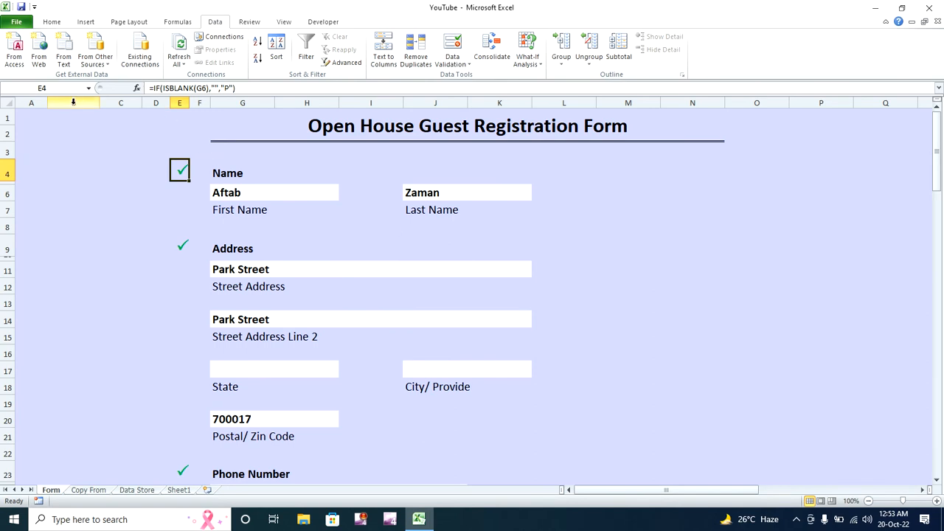
pyautogui.moveTo(164, 130); pyautogui.dragTo(483, 467)
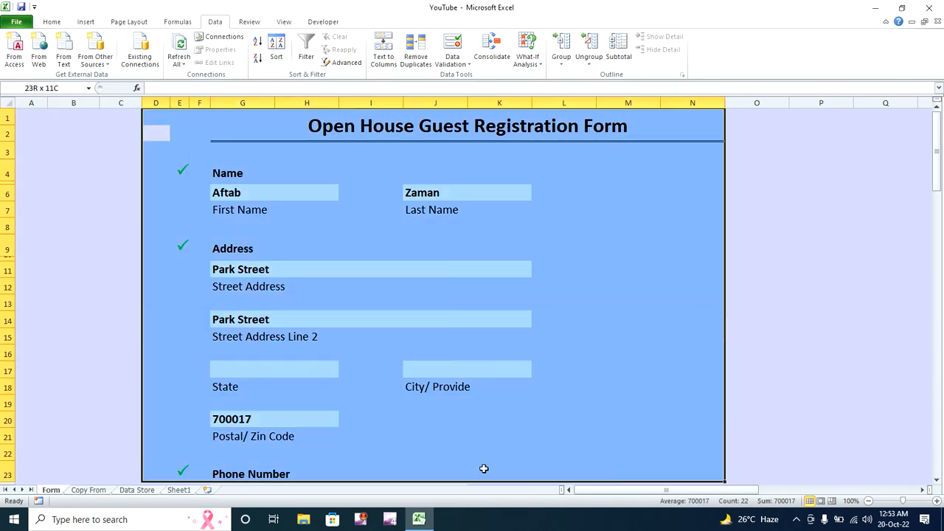
pyautogui.click(778, 178)
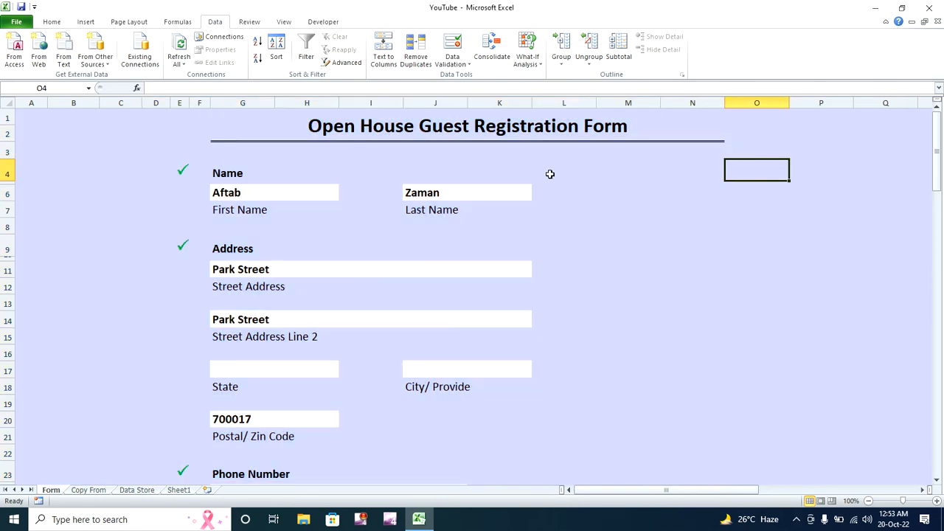
pyautogui.click(298, 190)
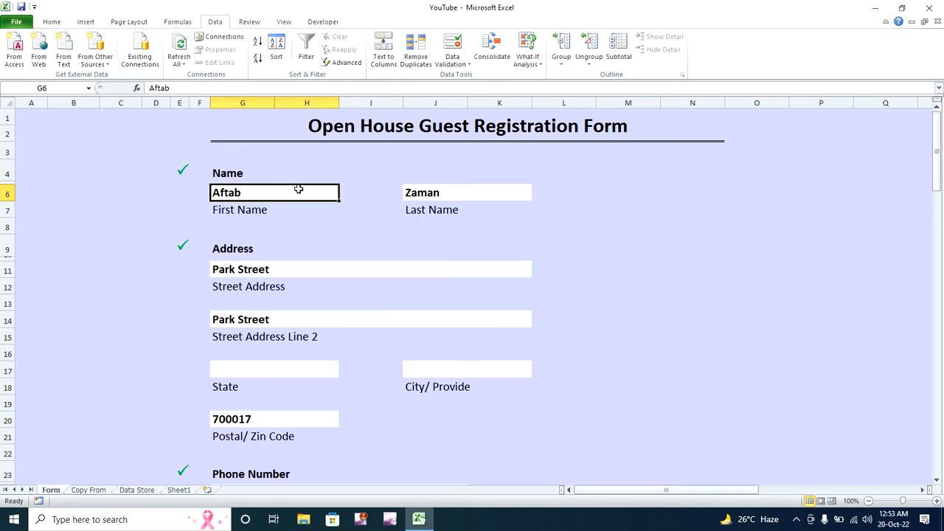
pyautogui.write('7')
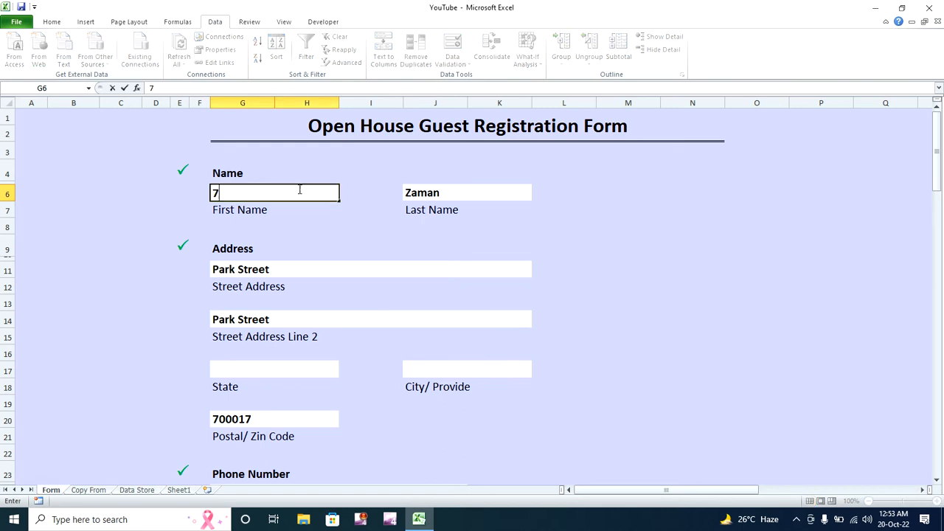
pyautogui.write('8554')
pyautogui.press('Return')
pyautogui.click(298, 190)
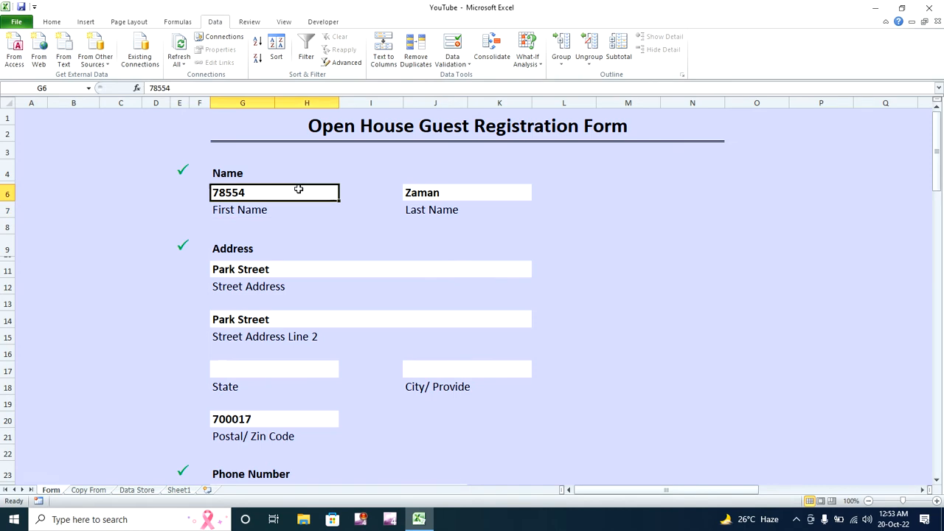
pyautogui.press('Delete')
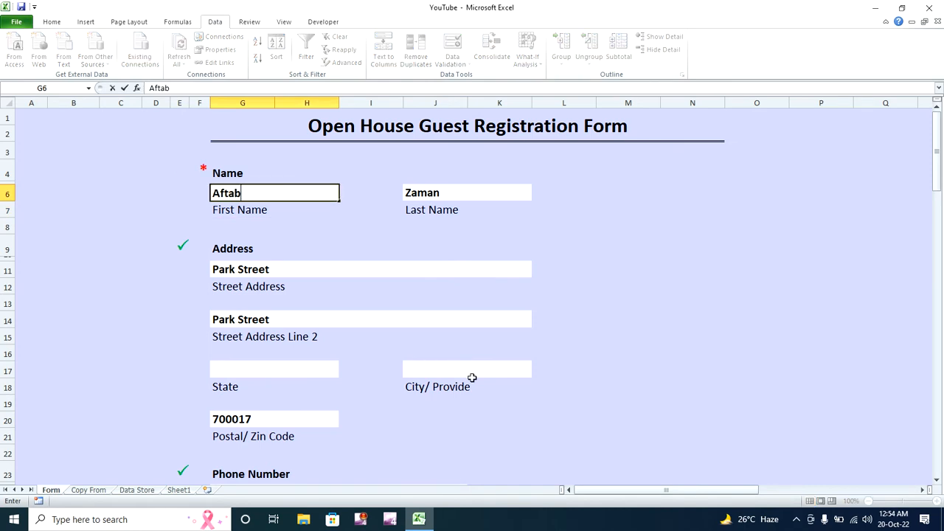
pyautogui.moveTo(936, 185); pyautogui.dragTo(938, 215)
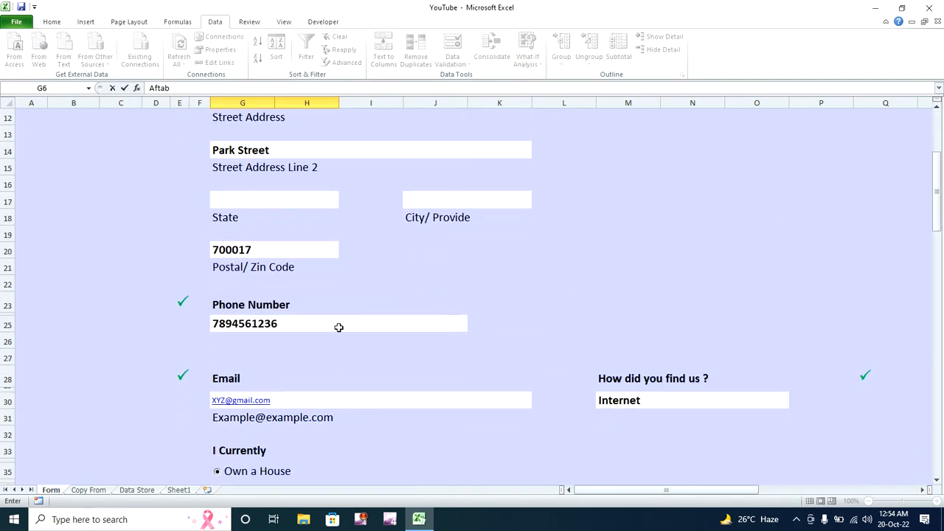
pyautogui.click(308, 401)
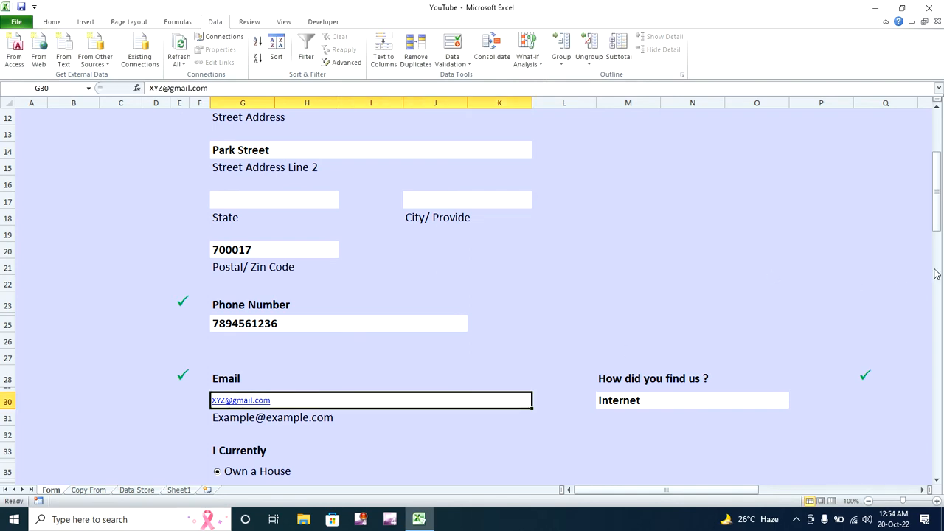
# - Check the empty State field and the state and city lists on Sheet1
pyautogui.moveTo(939, 212); pyautogui.dragTo(939, 171)
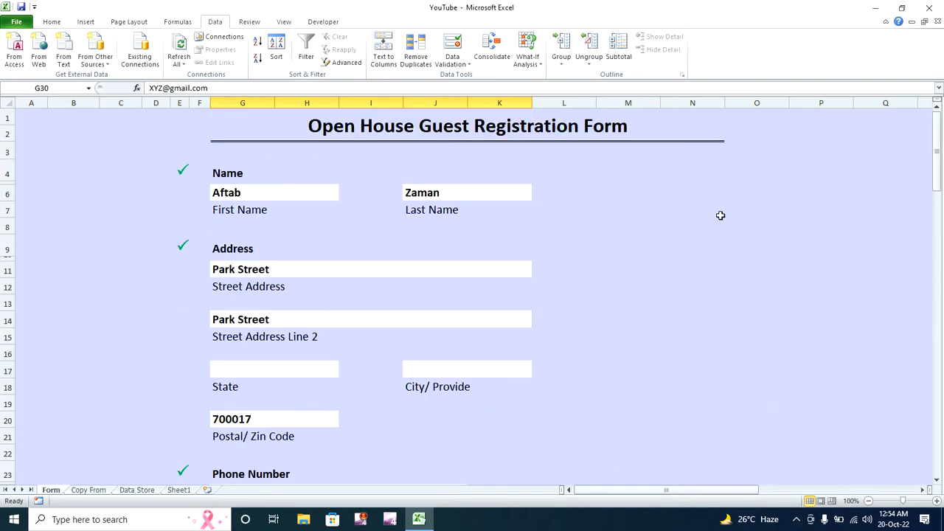
pyautogui.click(288, 372)
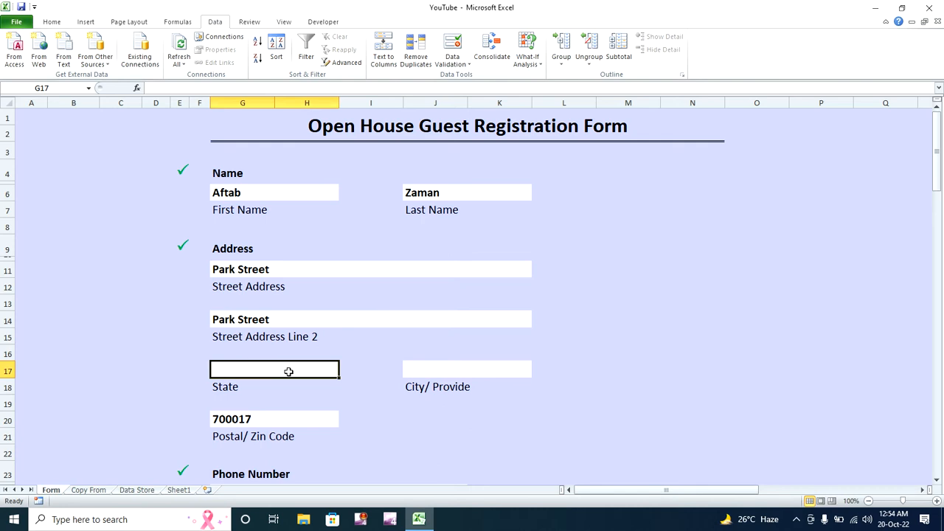
pyautogui.click(383, 348)
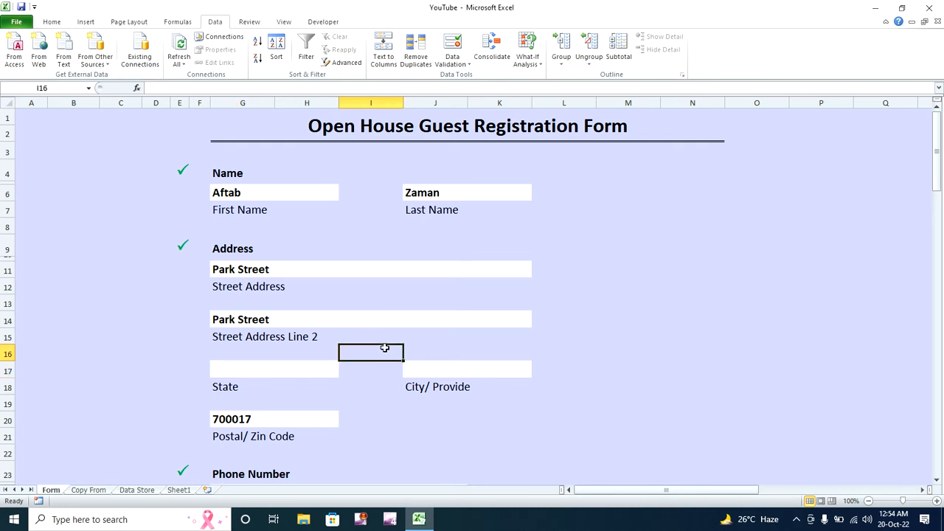
pyautogui.click(179, 491)
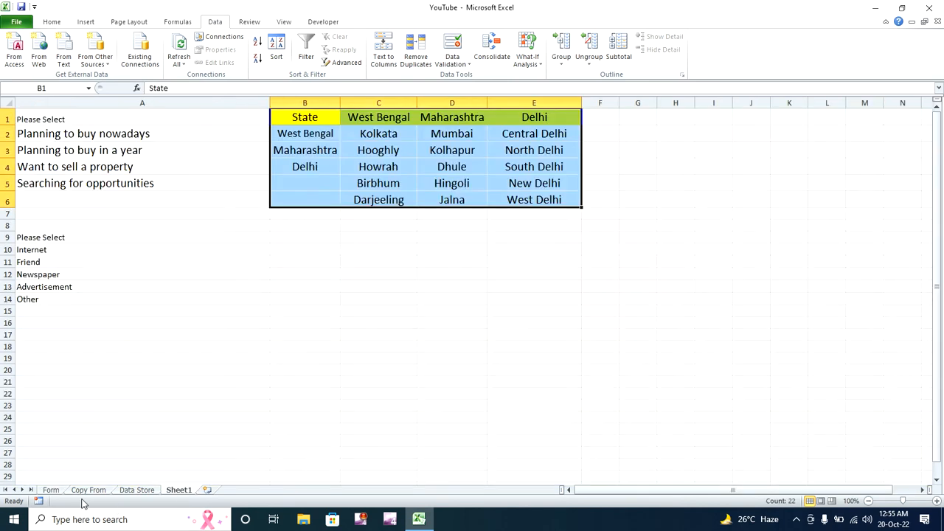
pyautogui.click(52, 490)
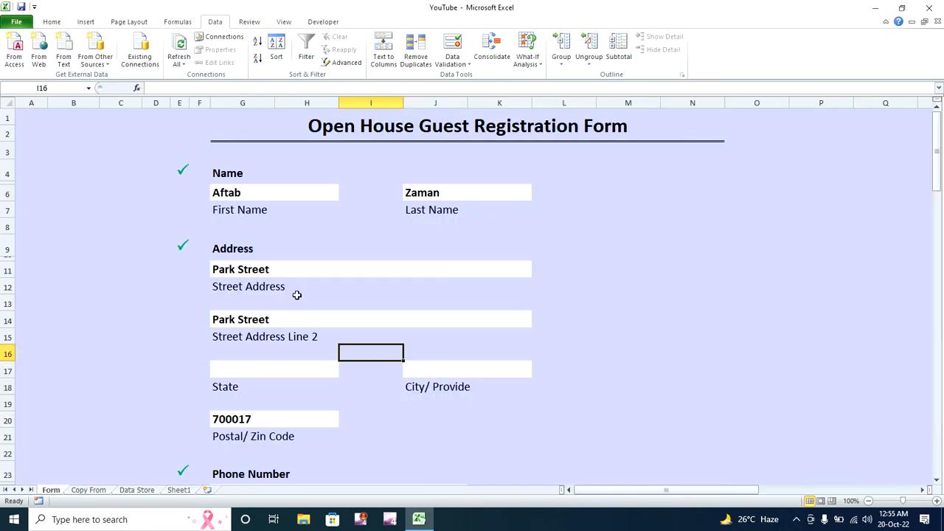
# - Review the form layout and the Name checkmark formula in E4
pyautogui.click(235, 191)
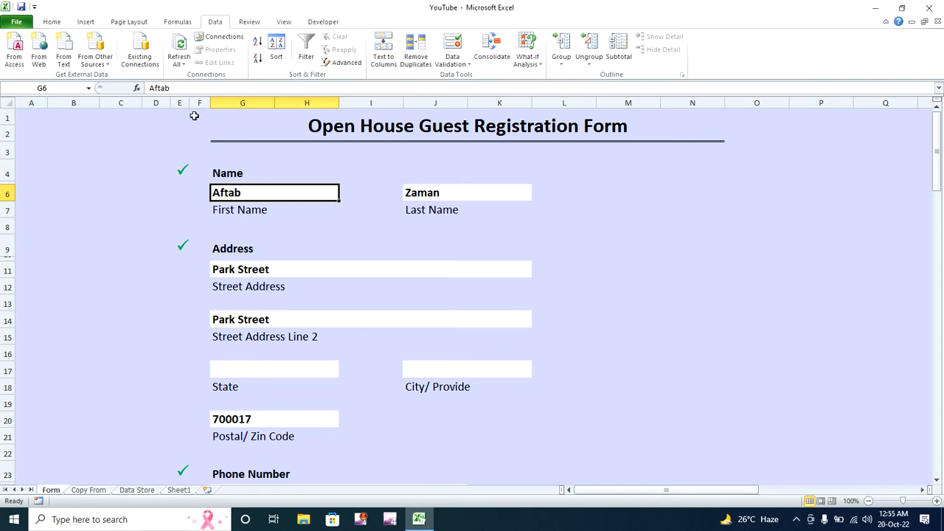
pyautogui.moveTo(184, 120); pyautogui.dragTo(452, 423)
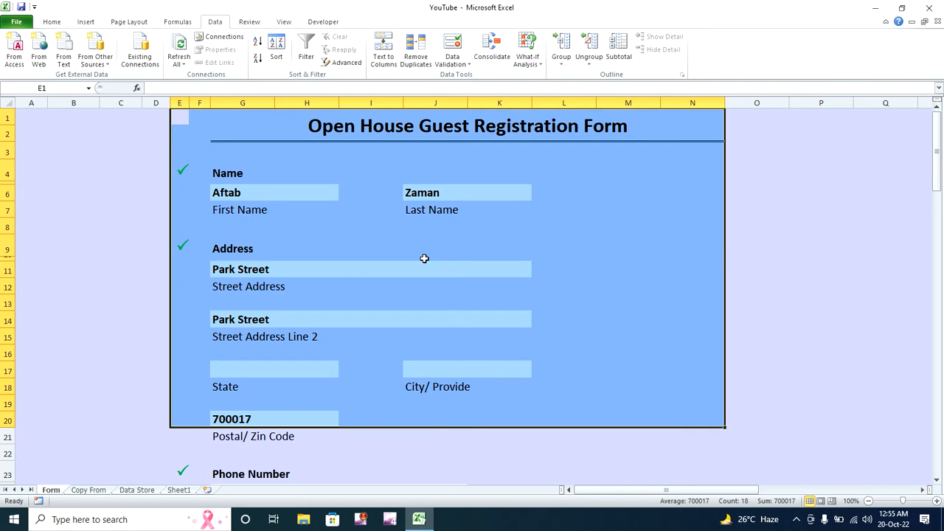
pyautogui.click(374, 177)
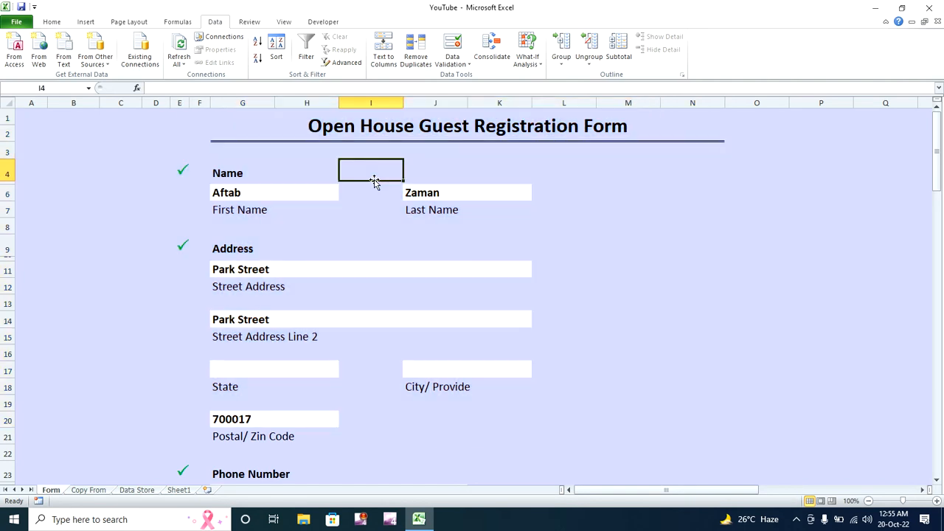
pyautogui.moveTo(180, 102); pyautogui.dragTo(199, 102)
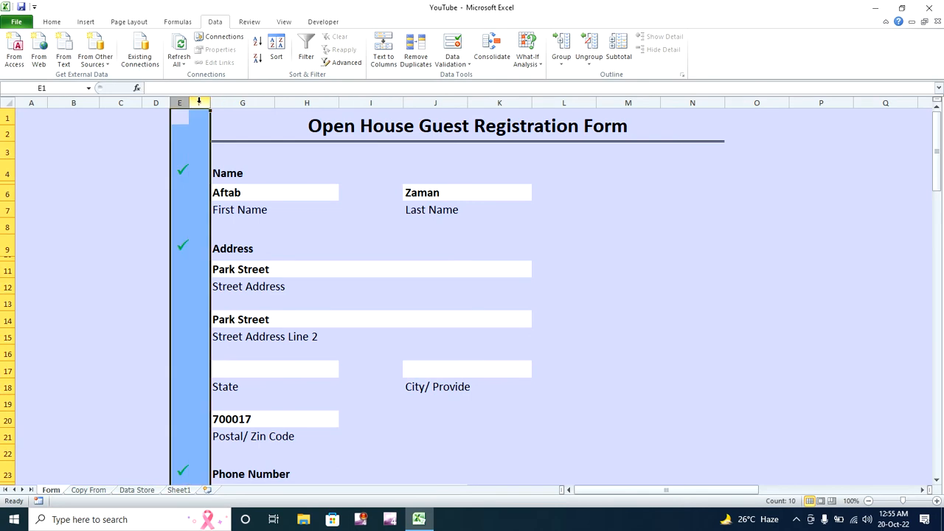
pyautogui.click(200, 167)
pyautogui.click(182, 171)
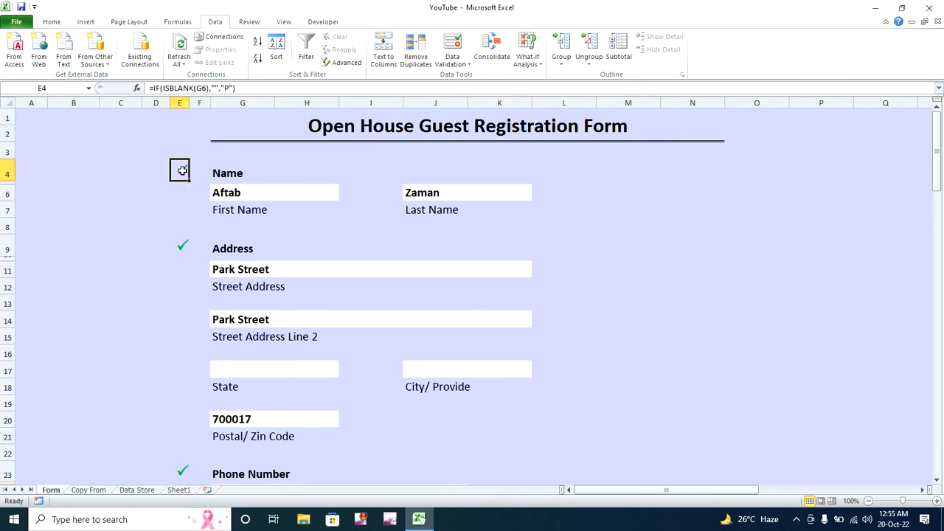
pyautogui.moveTo(940, 153); pyautogui.dragTo(938, 307)
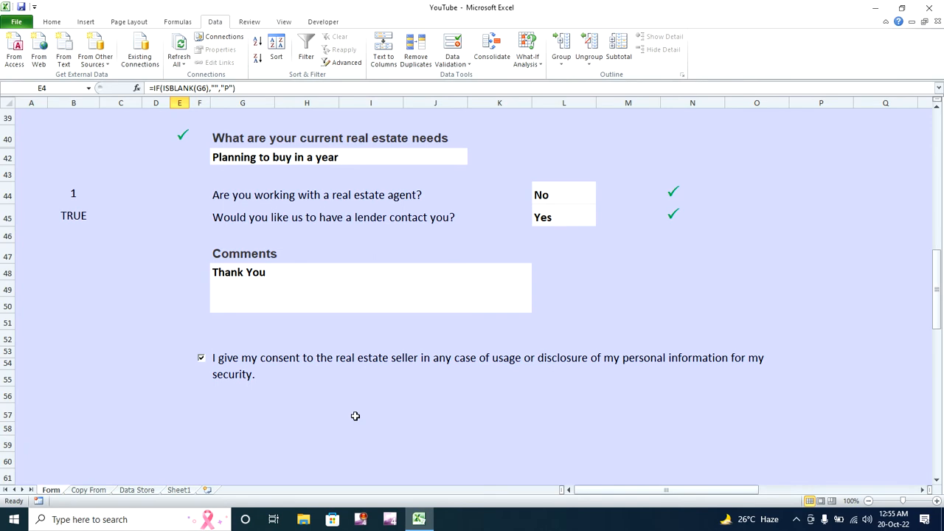
# - Look over the Data Store sheet, then reselect the First Name cell G6
pyautogui.click(141, 490)
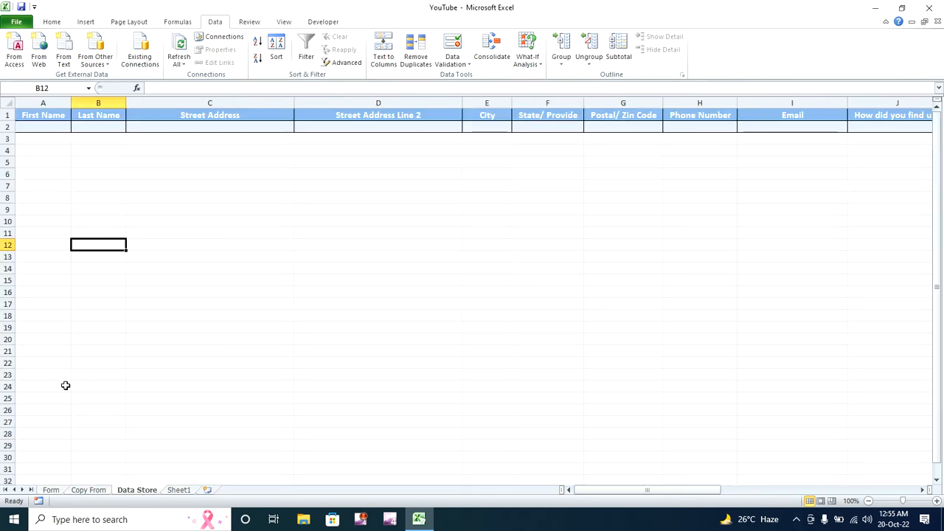
pyautogui.click(50, 491)
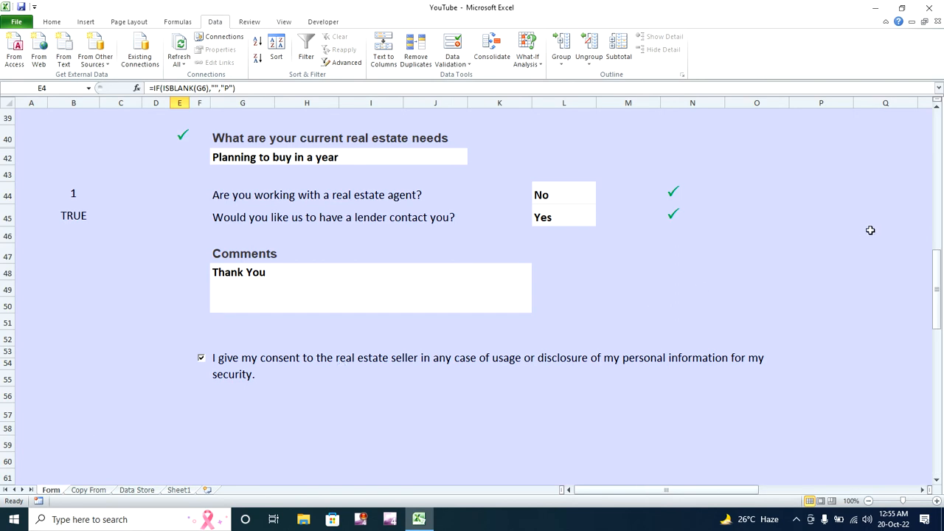
pyautogui.moveTo(938, 290); pyautogui.dragTo(933, 136)
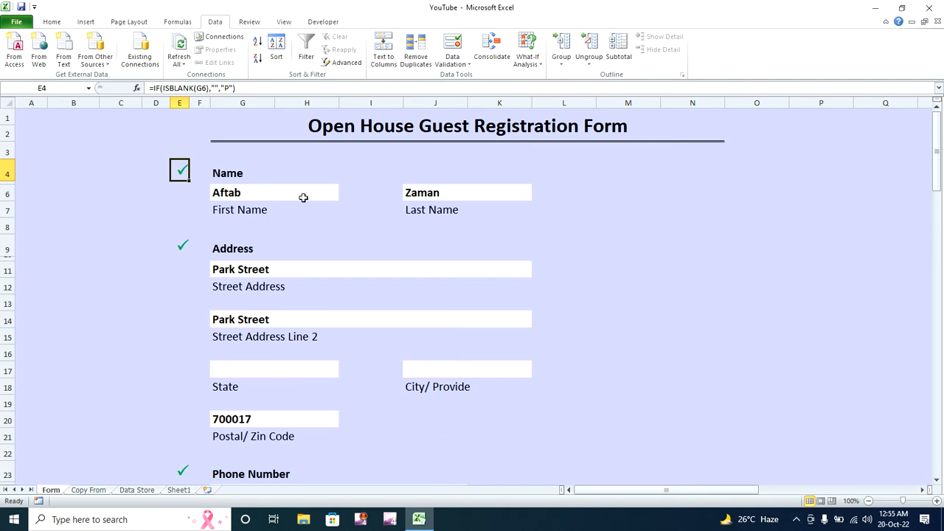
pyautogui.click(298, 194)
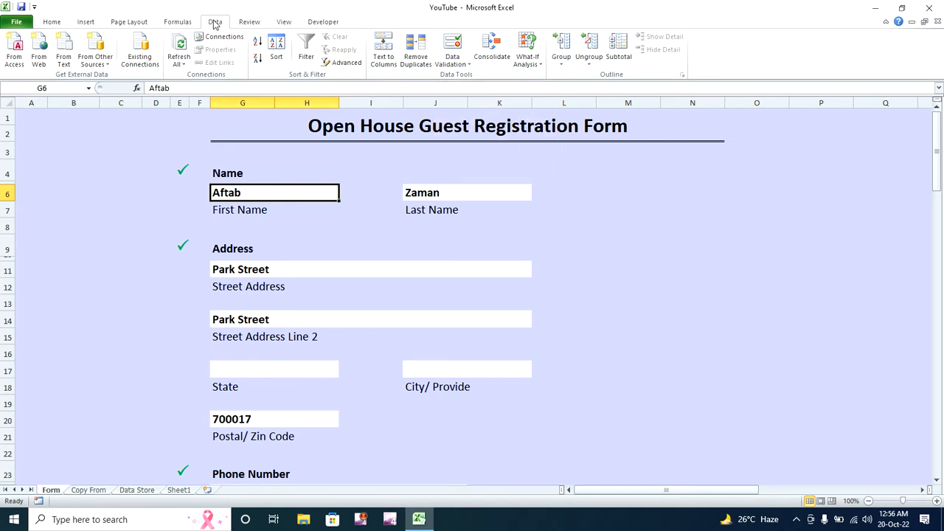
# - Open Data Validation for G6 and set Allow to Custom
pyautogui.click(450, 43)
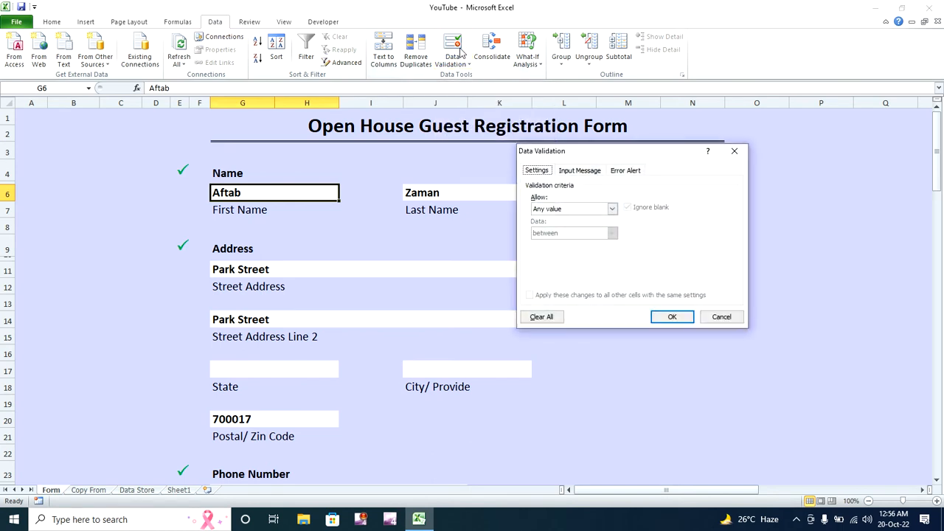
pyautogui.click(612, 209)
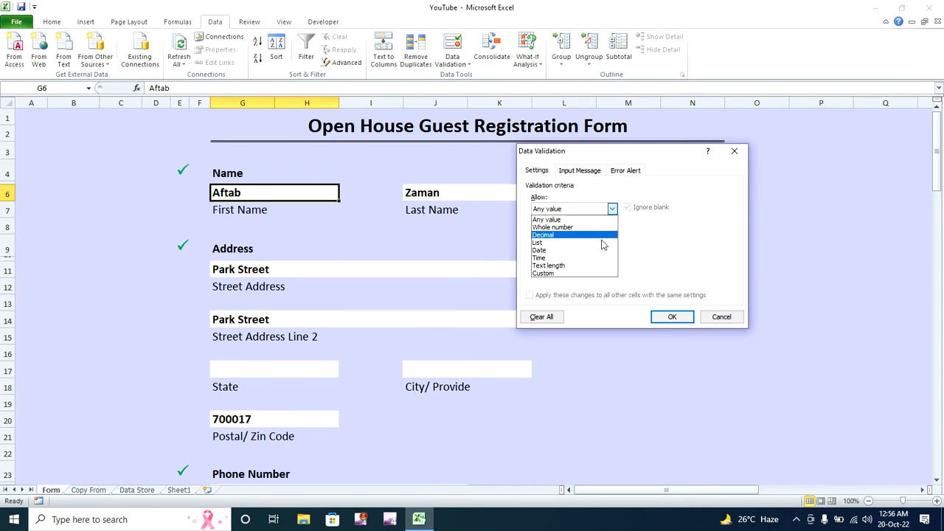
pyautogui.click(585, 273)
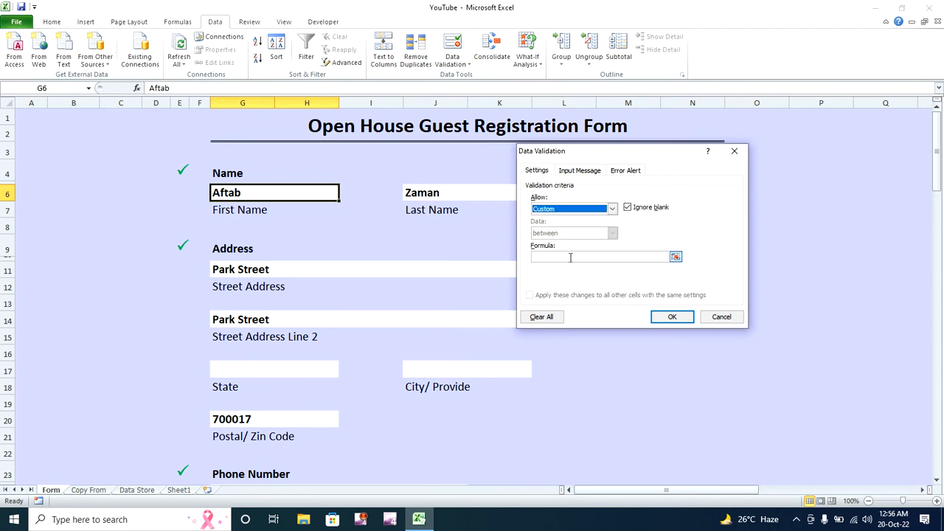
pyautogui.click(567, 257)
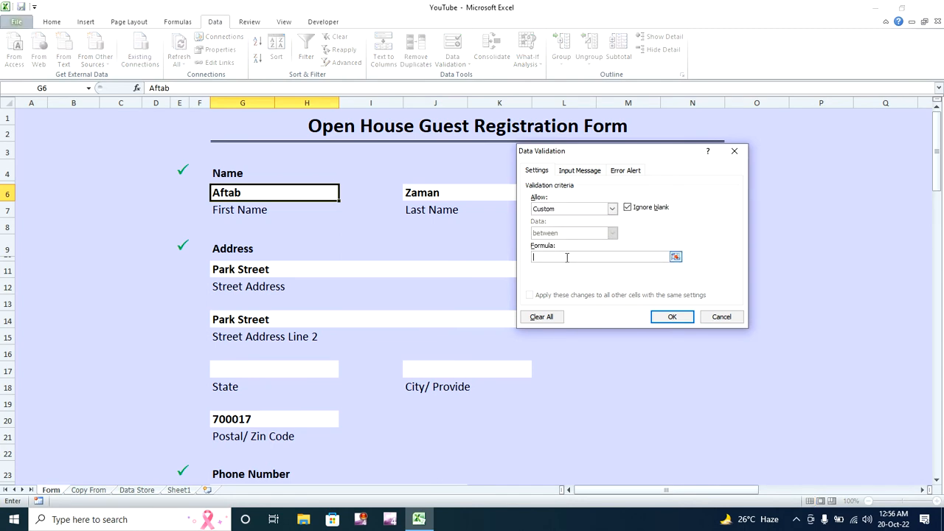
# - Enter the validation formula =istext(G6)
pyautogui.write('=')
pyautogui.write('text')
pyautogui.press('Left')
pyautogui.press('BackSpace')
pyautogui.press('BackSpace')
pyautogui.press('BackSpace')
pyautogui.press('BackSpace')
pyautogui.press('BackSpace')
pyautogui.press('BackSpace')
pyautogui.press('BackSpace')
pyautogui.write('istext+')
pyautogui.click(295, 194)
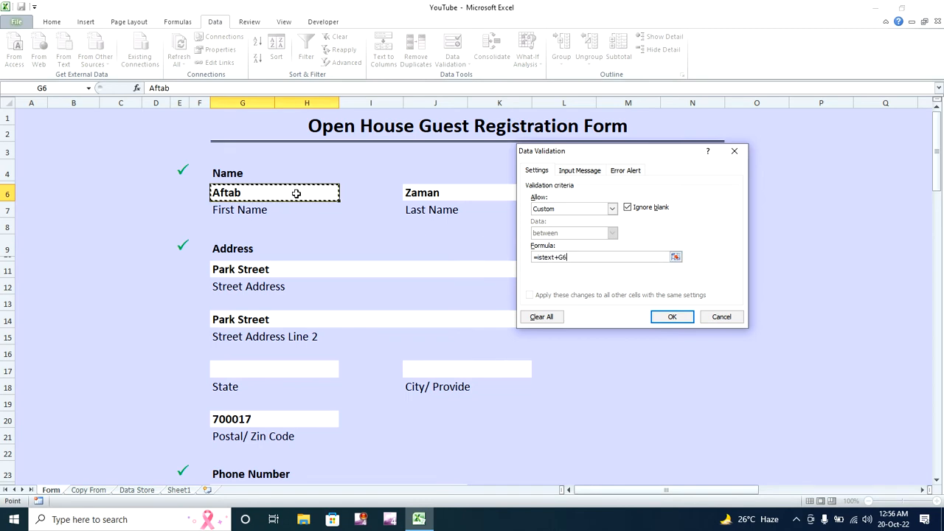
pyautogui.press('BackSpace')
pyautogui.press('BackSpace')
pyautogui.press('BackSpace')
pyautogui.press('BackSpace')
pyautogui.press('BackSpace')
pyautogui.press('BackSpace')
pyautogui.press('BackSpace')
pyautogui.press('BackSpace')
pyautogui.press('BackSpace')
pyautogui.press('BackSpace')
pyautogui.write('=istext(')
pyautogui.click(274, 195)
pyautogui.write(')')
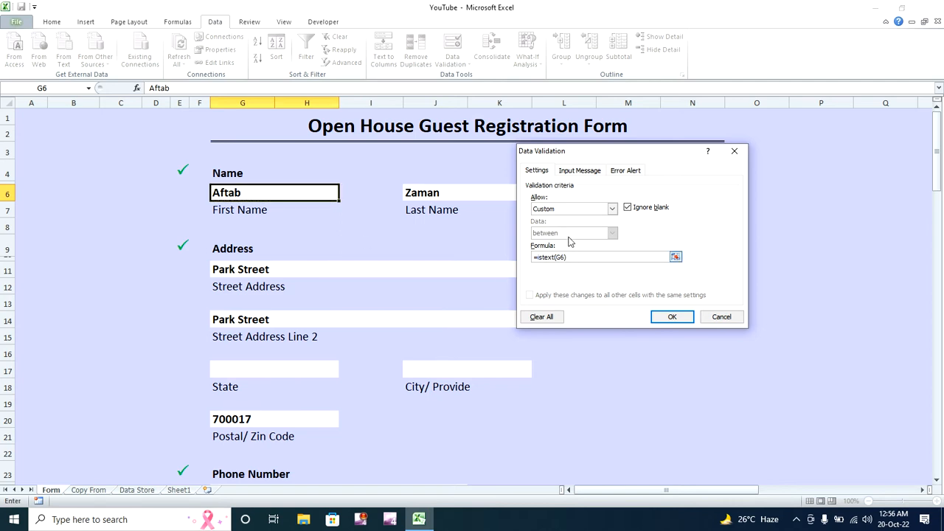
# - Set a Stop error alert titled 'Please Valid Name' with message 'Please Enter a Valid Applicant Name'
pyautogui.click(624, 171)
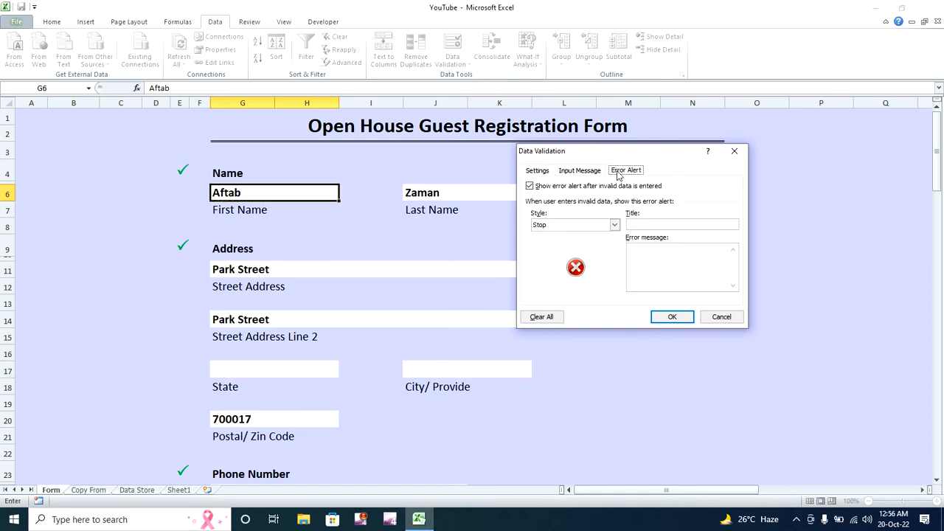
pyautogui.click(613, 225)
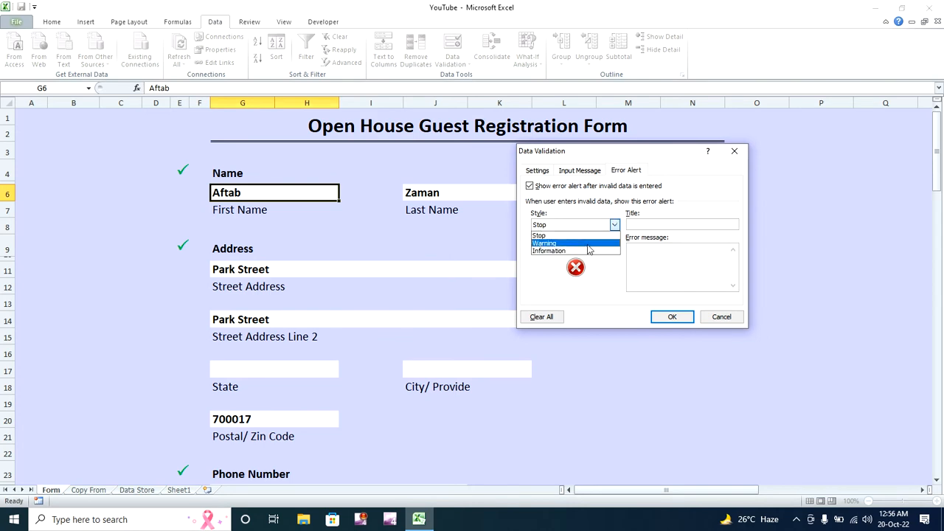
pyautogui.click(584, 238)
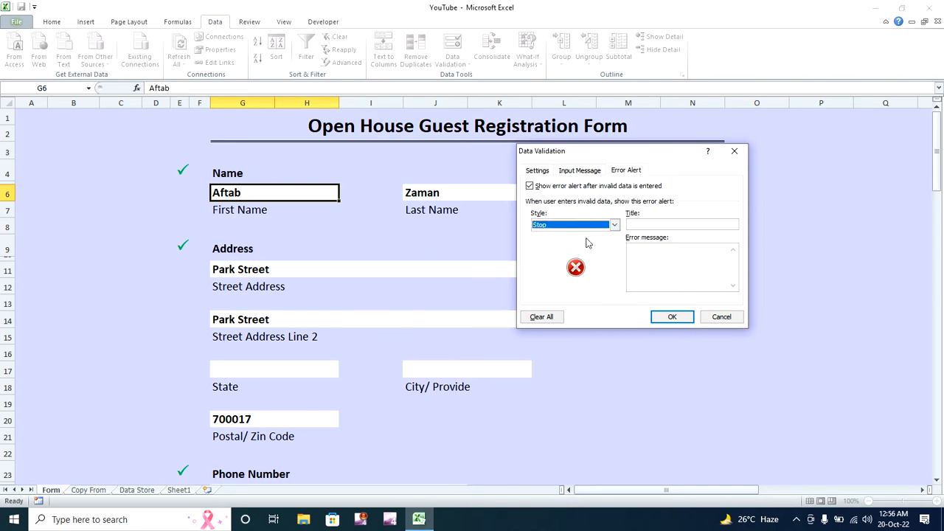
pyautogui.click(631, 223)
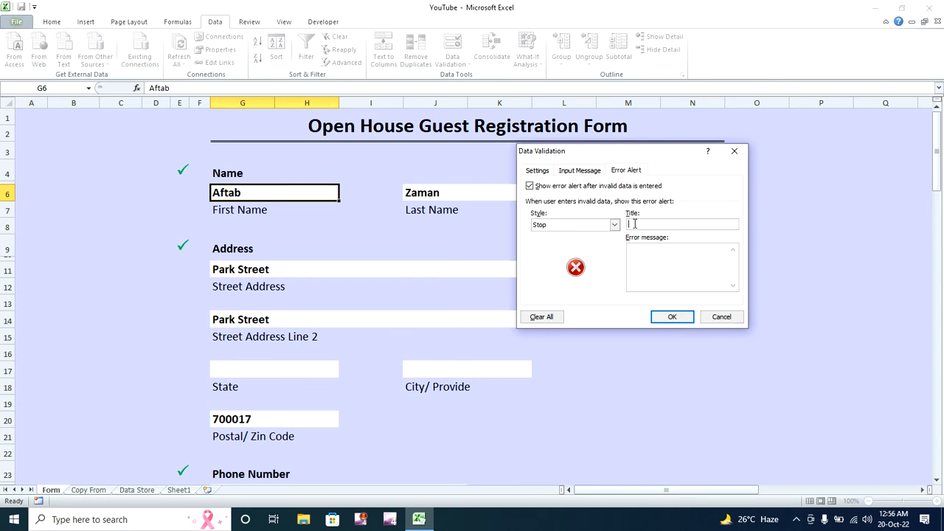
pyautogui.write('Please En')
pyautogui.press('BackSpace')
pyautogui.write('Valid Nam')
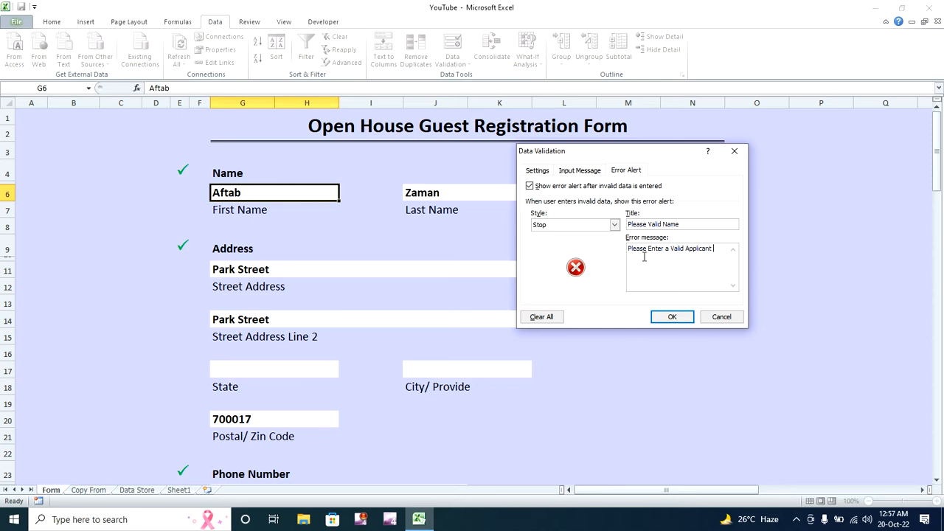
pyautogui.write('e')
pyautogui.click(544, 173)
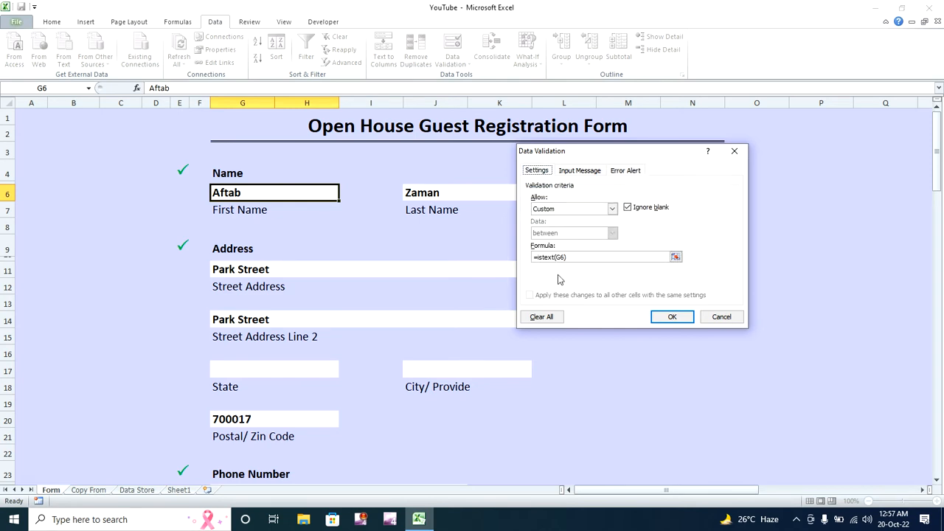
pyautogui.click(618, 171)
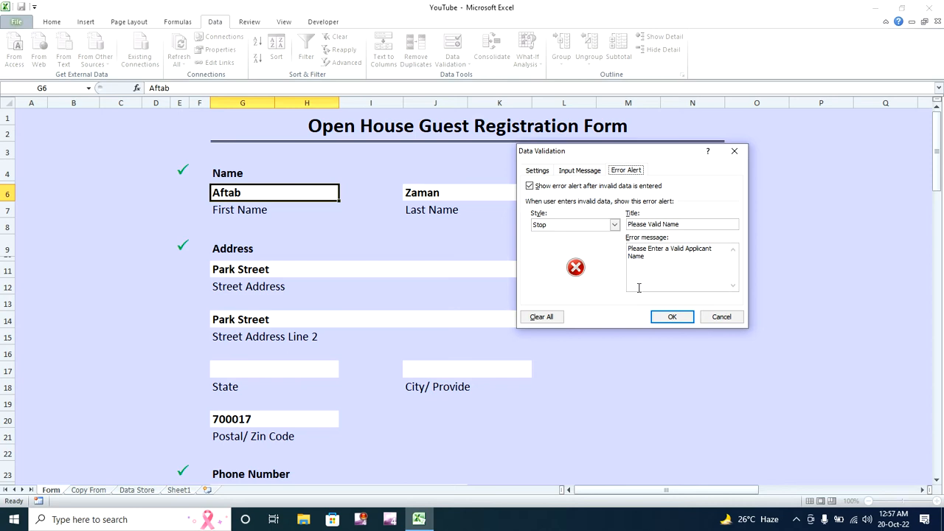
# - Apply the text-only rule to G6 and confirm the letters 'kshdjksah' are accepted
pyautogui.click(671, 318)
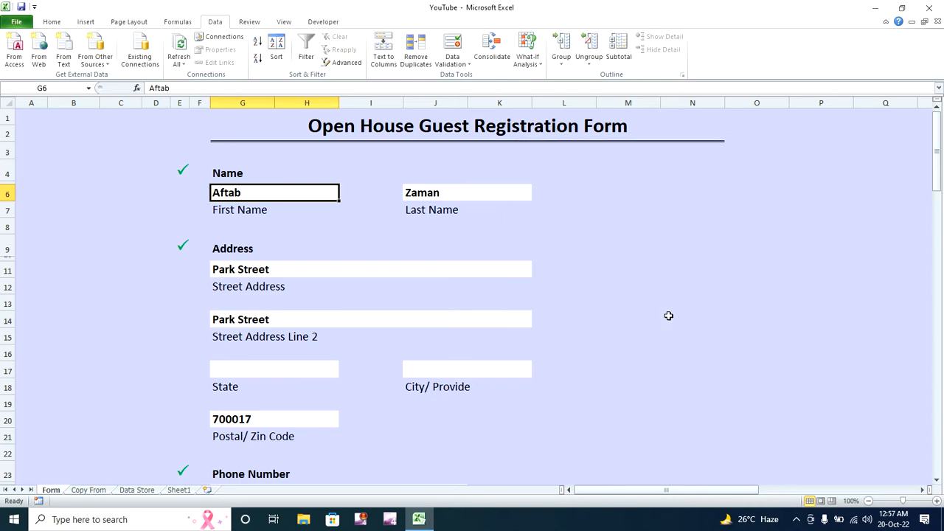
pyautogui.click(399, 227)
pyautogui.click(298, 192)
pyautogui.write('kshdjksah')
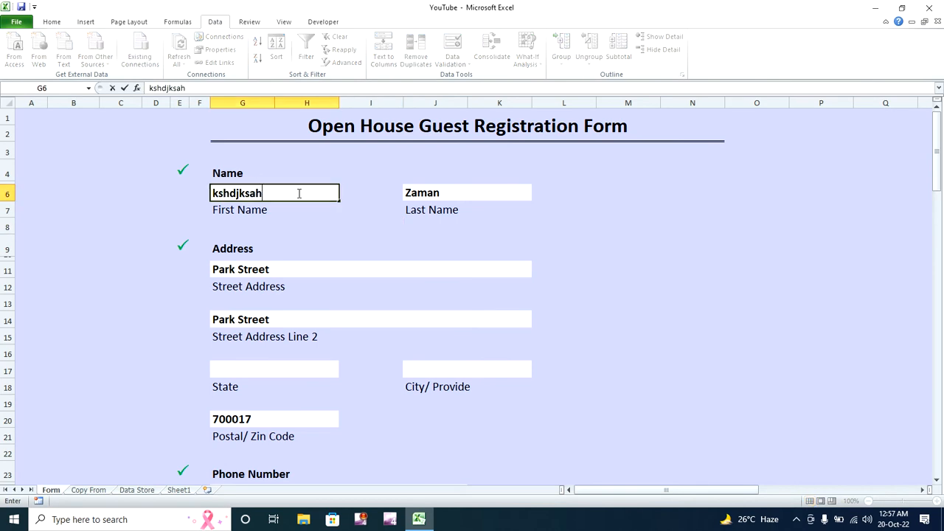
pyautogui.press('Return')
# - Enter 7 in G6 and dismiss the Stop alert that rejects it
pyautogui.click(298, 193)
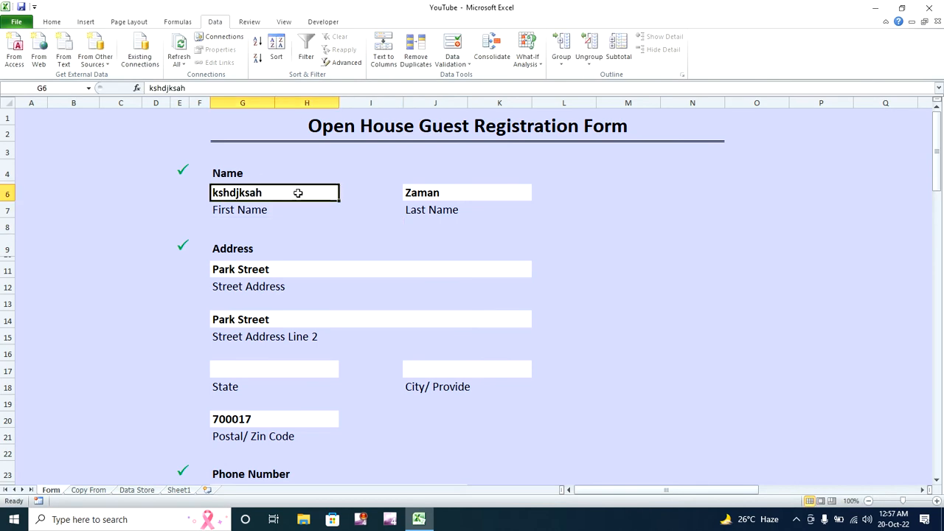
pyautogui.press('Home')
pyautogui.press('Up')
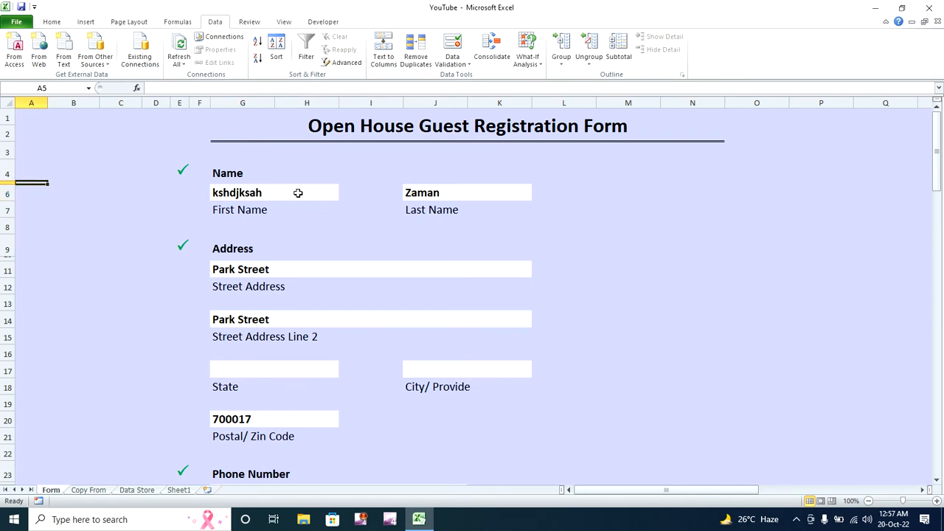
pyautogui.click(298, 193)
pyautogui.press('Home')
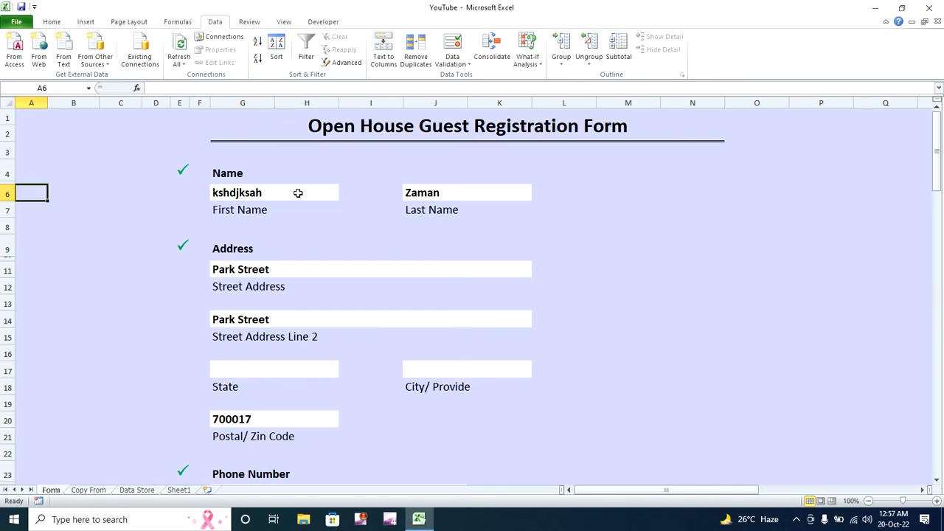
pyautogui.click(298, 193)
pyautogui.write('7')
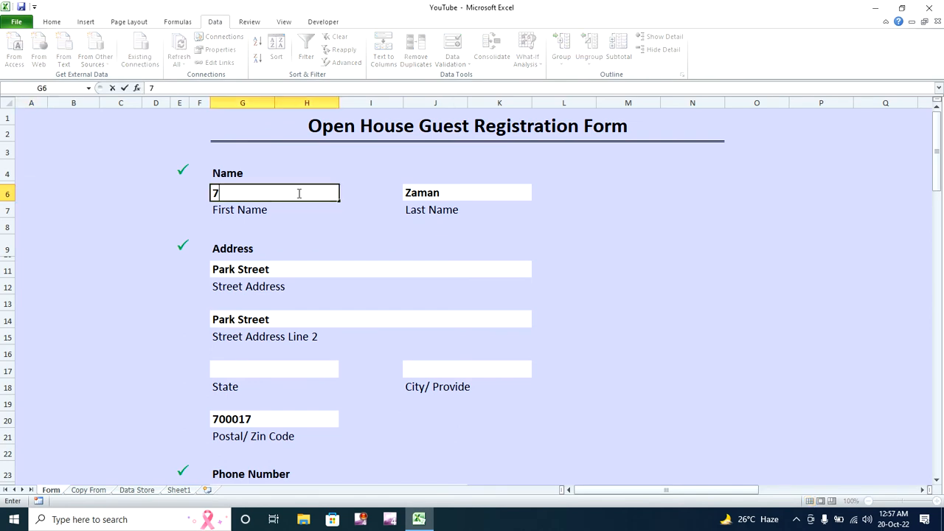
pyautogui.press('Return')
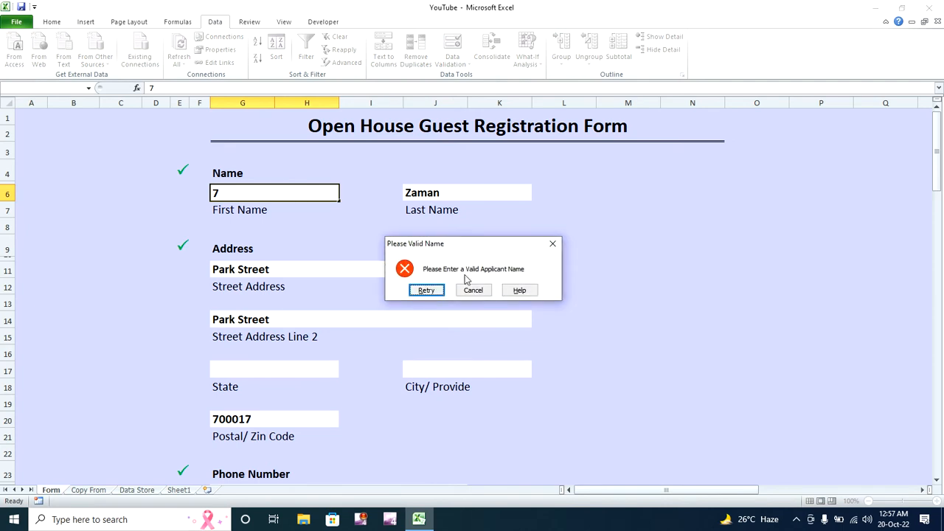
pyautogui.click(473, 289)
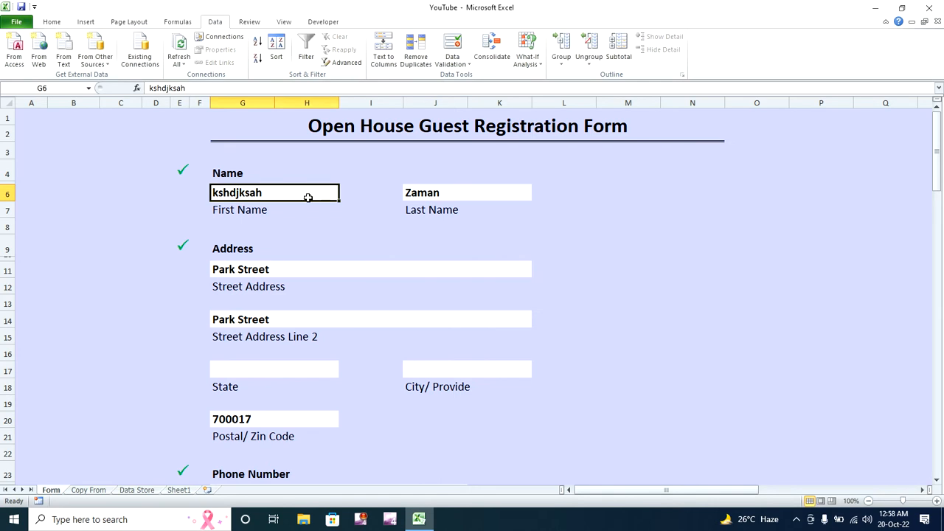
# - Try 795447, retry after the rejection, and restore 'Aftab' in G6
pyautogui.write('795447')
pyautogui.press('Return')
pyautogui.click(426, 289)
pyautogui.press('Tab')
pyautogui.press('Tab')
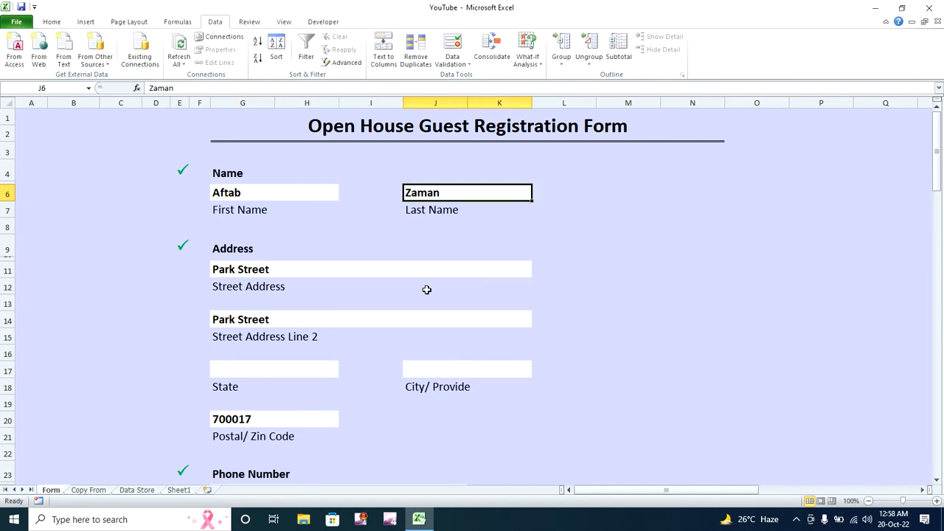
# - Give J6 a Custom validation rule =istext(J6)
pyautogui.click(451, 62)
pyautogui.click(464, 76)
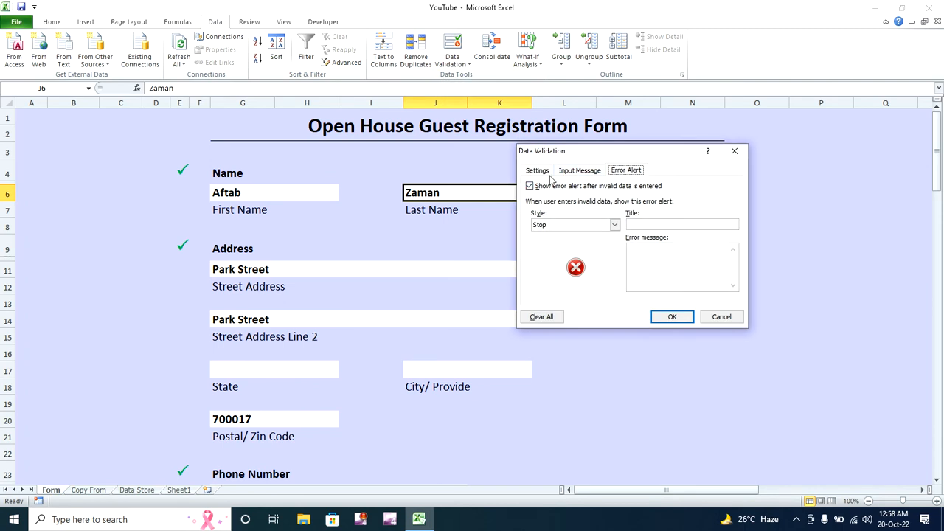
pyautogui.click(543, 171)
pyautogui.click(611, 209)
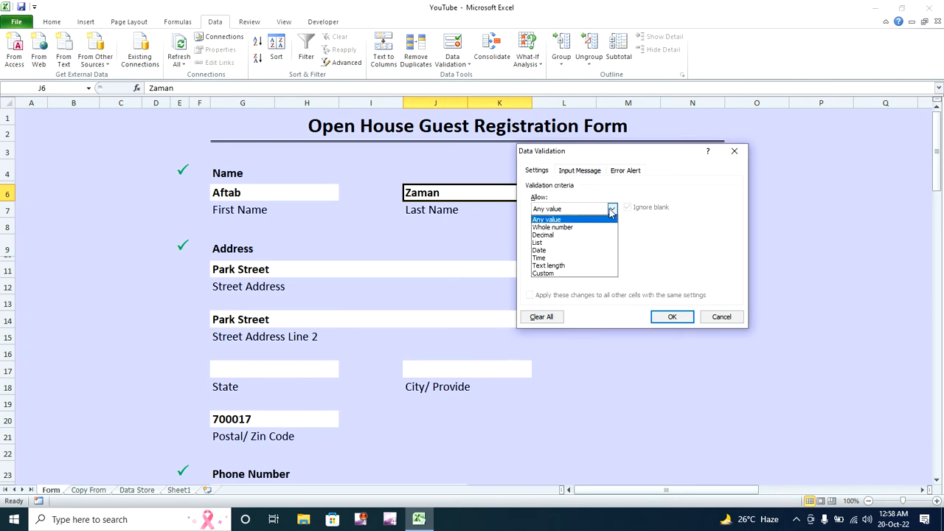
pyautogui.click(594, 273)
pyautogui.click(585, 256)
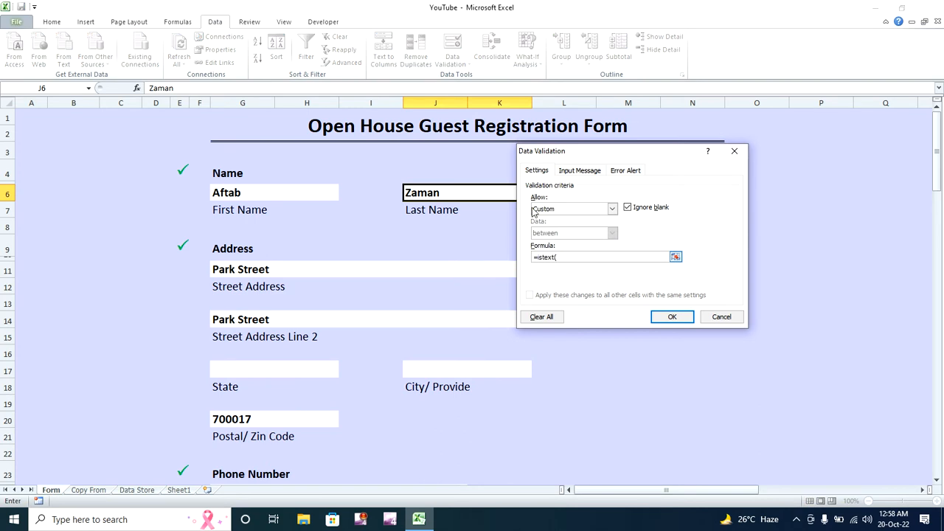
pyautogui.click(461, 193)
pyautogui.click(665, 315)
pyautogui.write('78954')
pyautogui.press('Return')
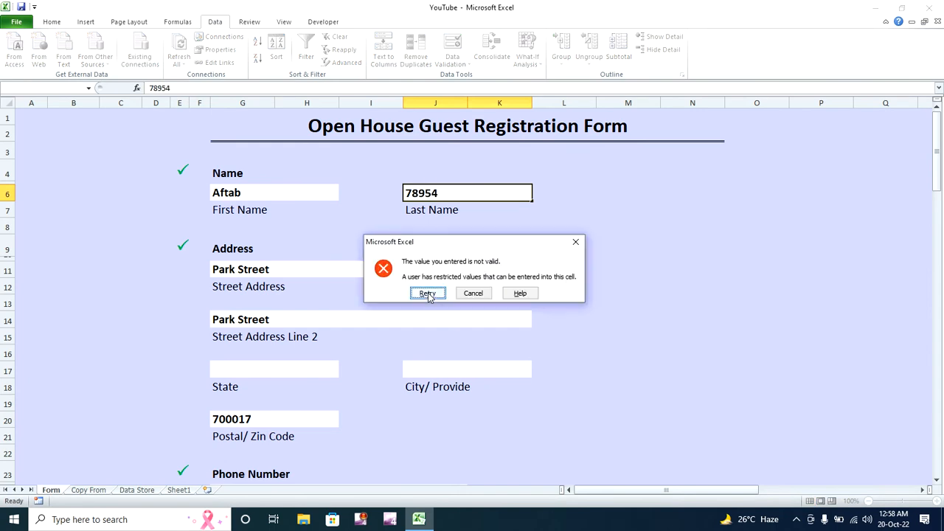
pyautogui.click(428, 293)
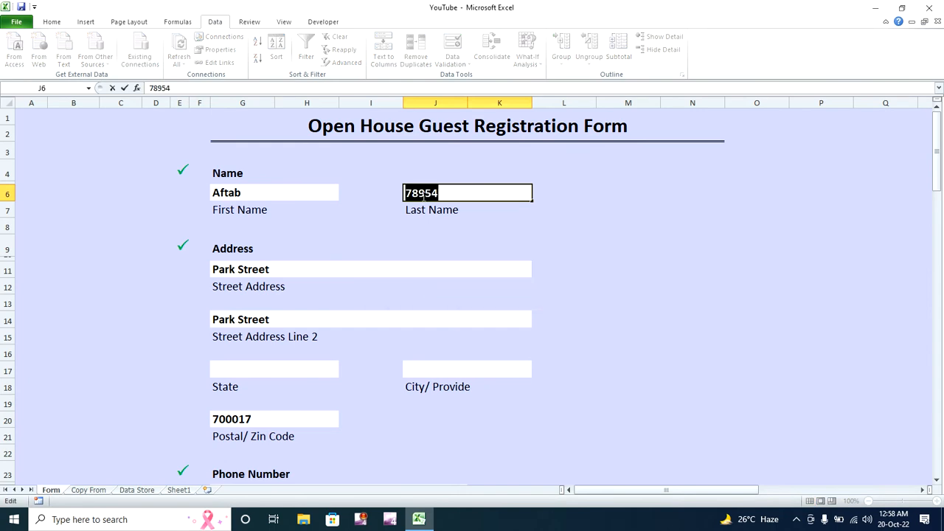
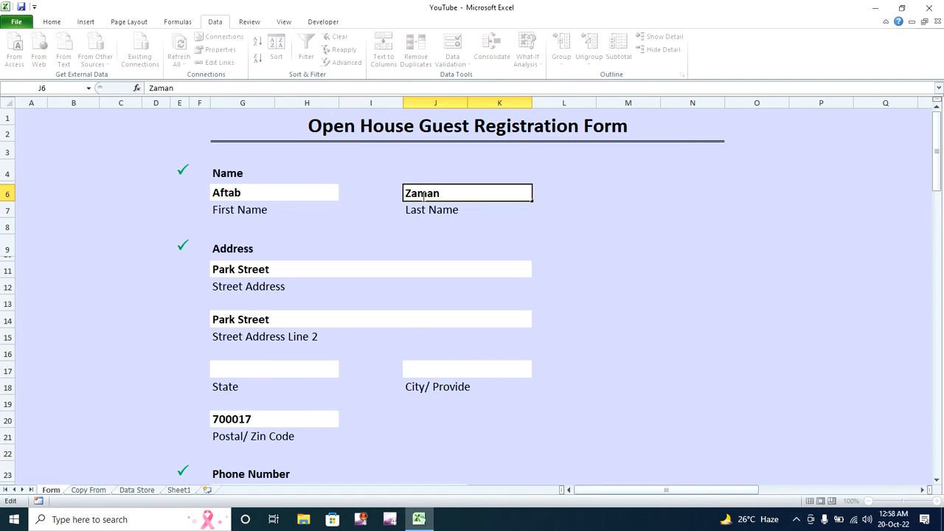
pyautogui.press('Return')
pyautogui.click(311, 263)
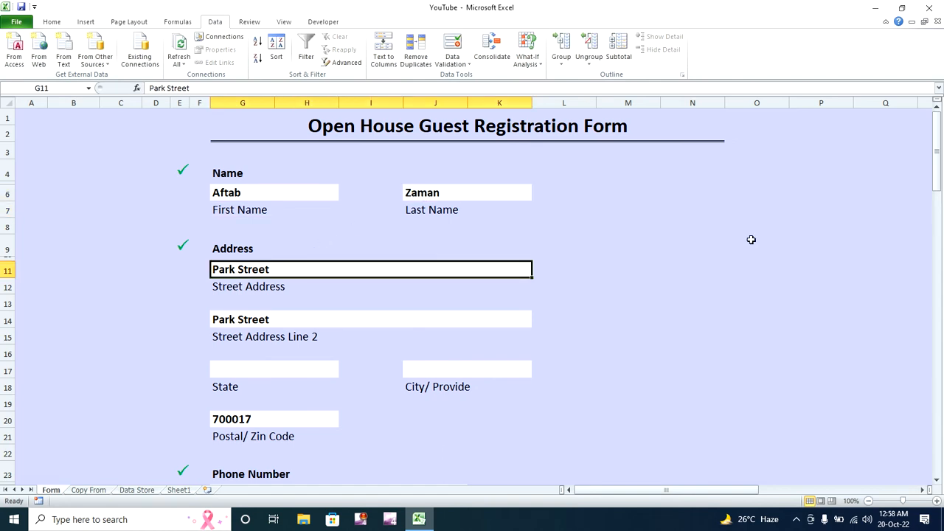
pyautogui.moveTo(938, 158); pyautogui.dragTo(938, 190)
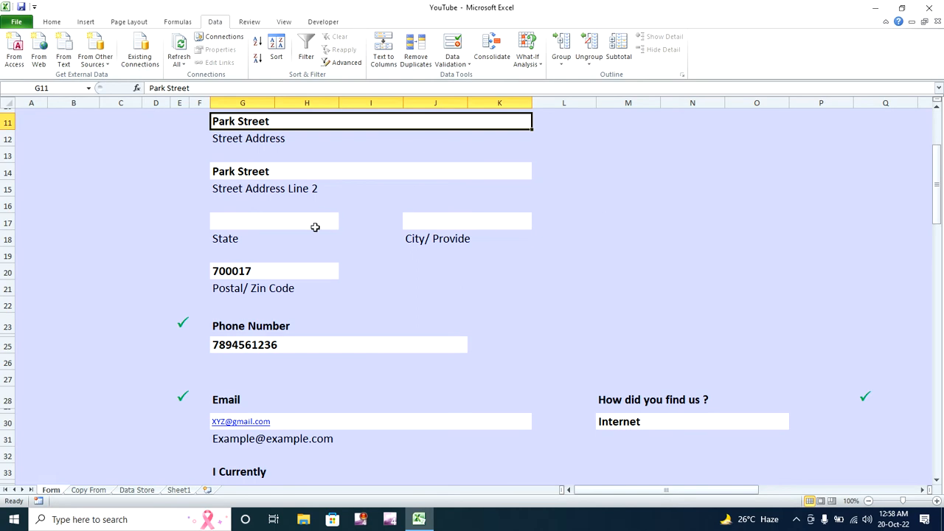
pyautogui.click(315, 227)
pyautogui.moveTo(938, 205); pyautogui.dragTo(937, 188)
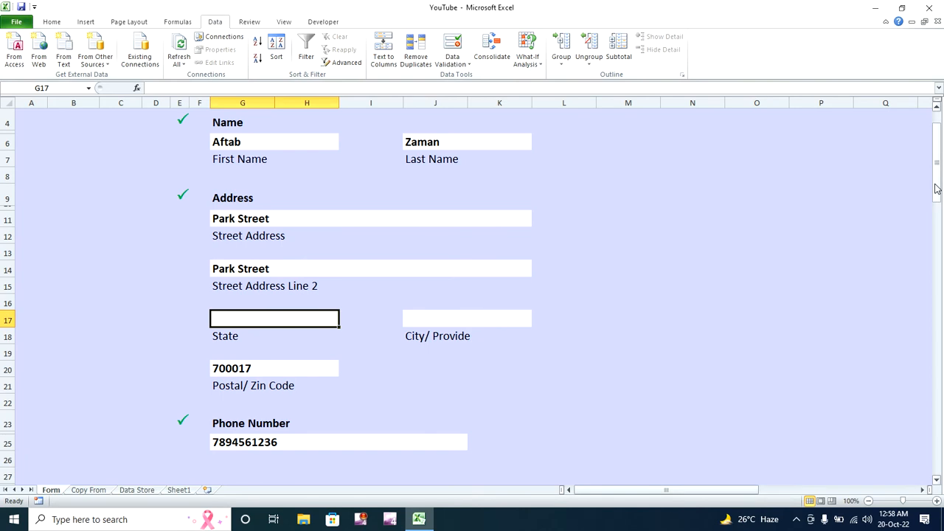
pyautogui.moveTo(936, 189); pyautogui.dragTo(937, 190)
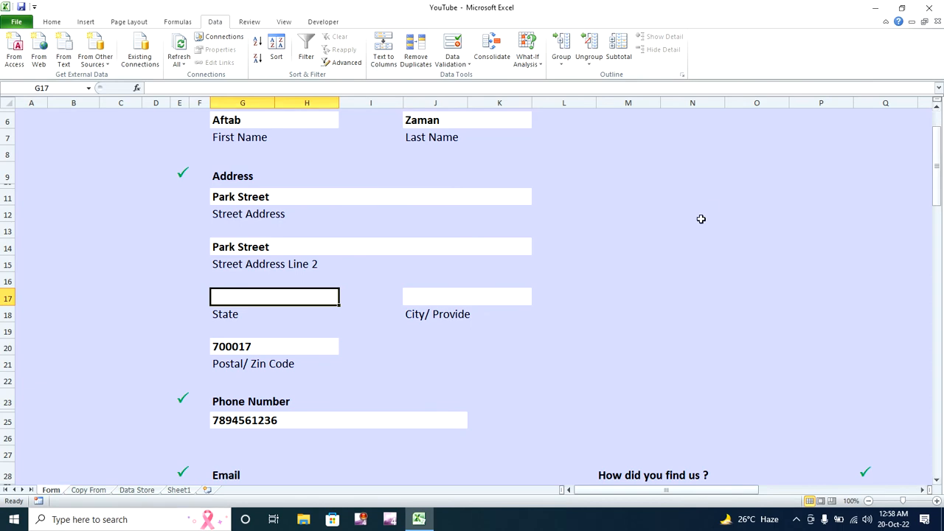
pyautogui.click(424, 299)
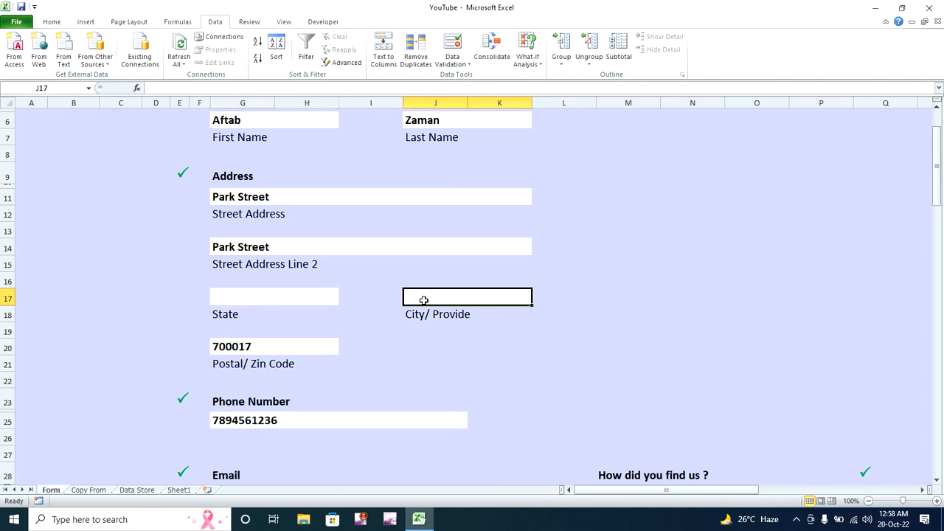
pyautogui.click(324, 300)
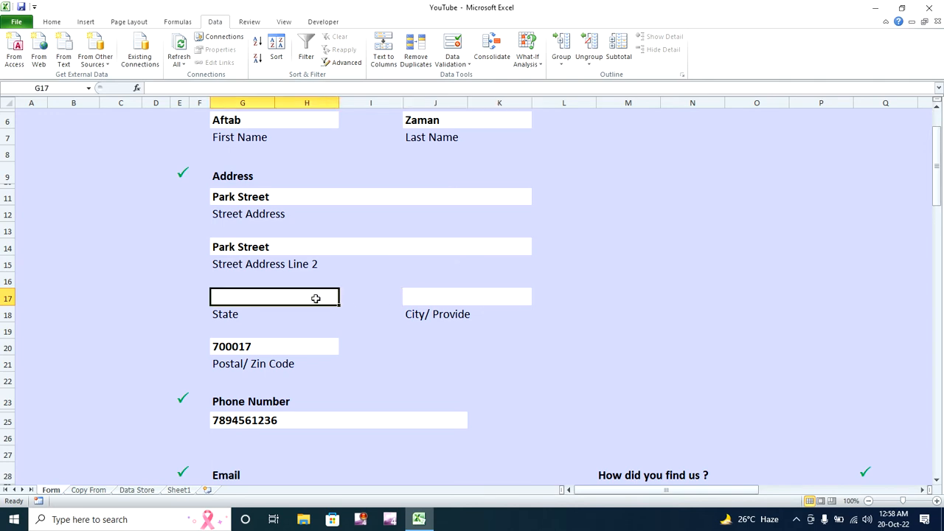
# - On Sheet1, create the name State from the State header and its three states
pyautogui.click(178, 491)
pyautogui.click(305, 169)
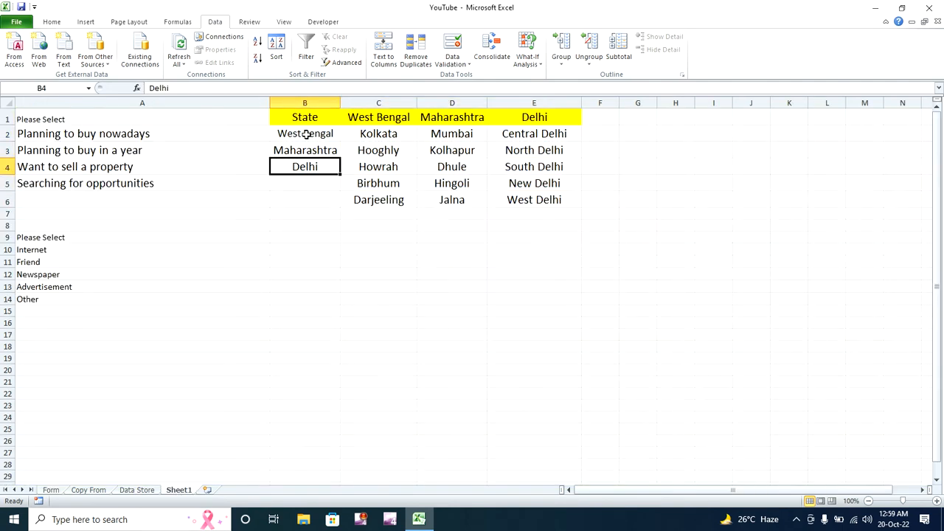
pyautogui.moveTo(305, 120); pyautogui.dragTo(306, 155)
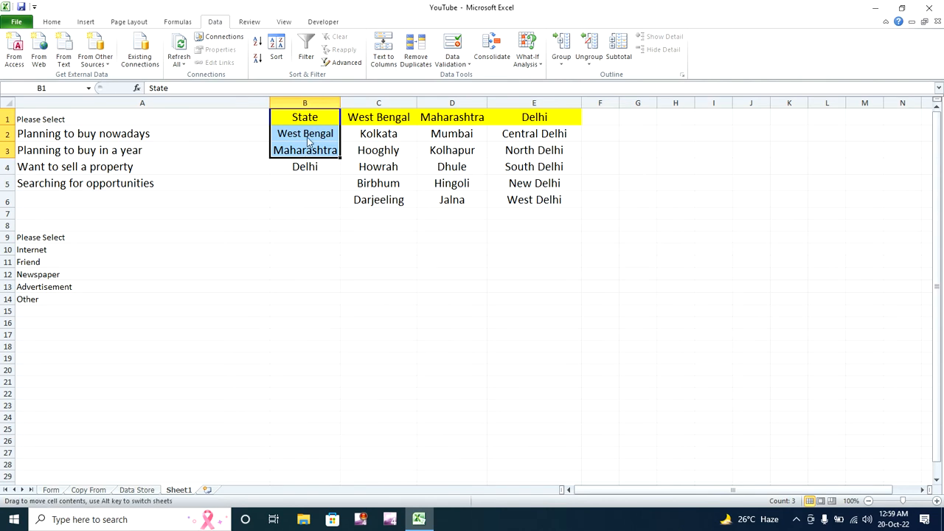
pyautogui.click(311, 214)
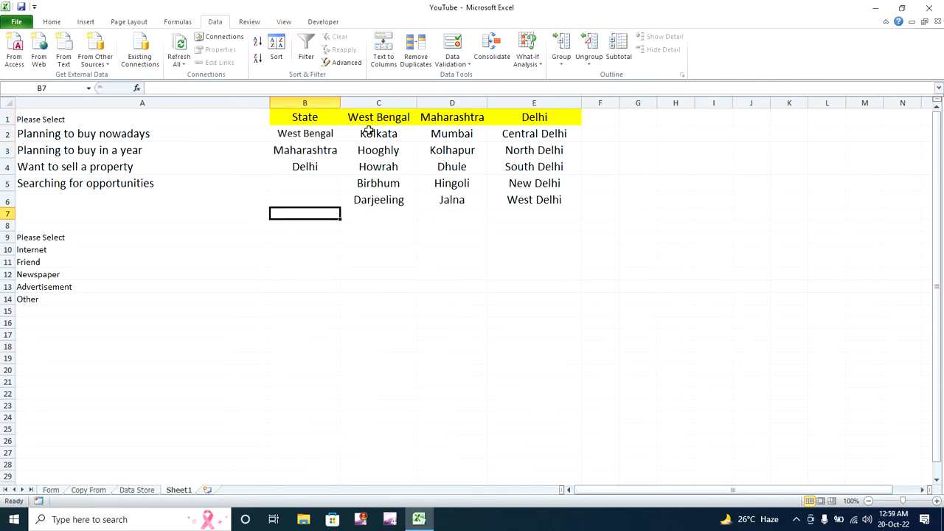
pyautogui.moveTo(378, 134); pyautogui.dragTo(378, 196)
pyautogui.moveTo(454, 135); pyautogui.dragTo(457, 218)
pyautogui.moveTo(533, 131); pyautogui.dragTo(531, 197)
pyautogui.moveTo(310, 121); pyautogui.dragTo(544, 200)
pyautogui.click(419, 285)
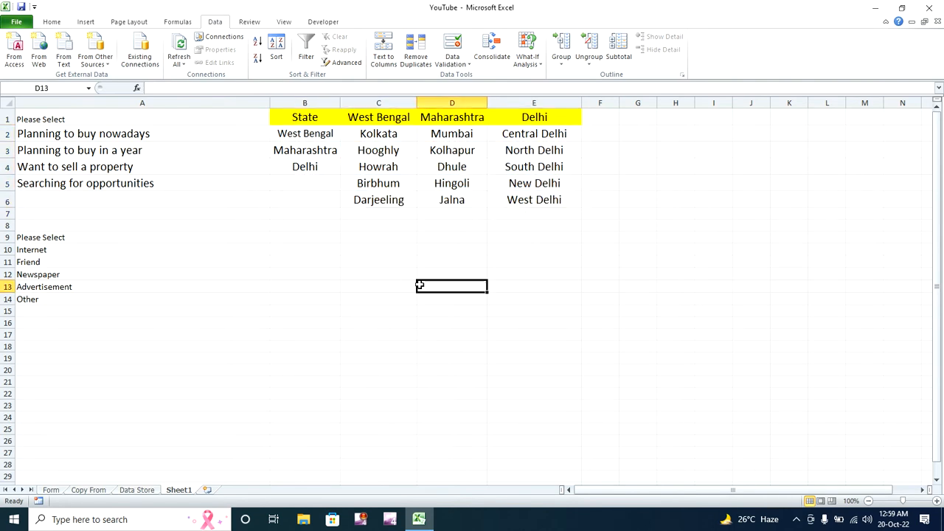
pyautogui.moveTo(308, 120); pyautogui.dragTo(307, 164)
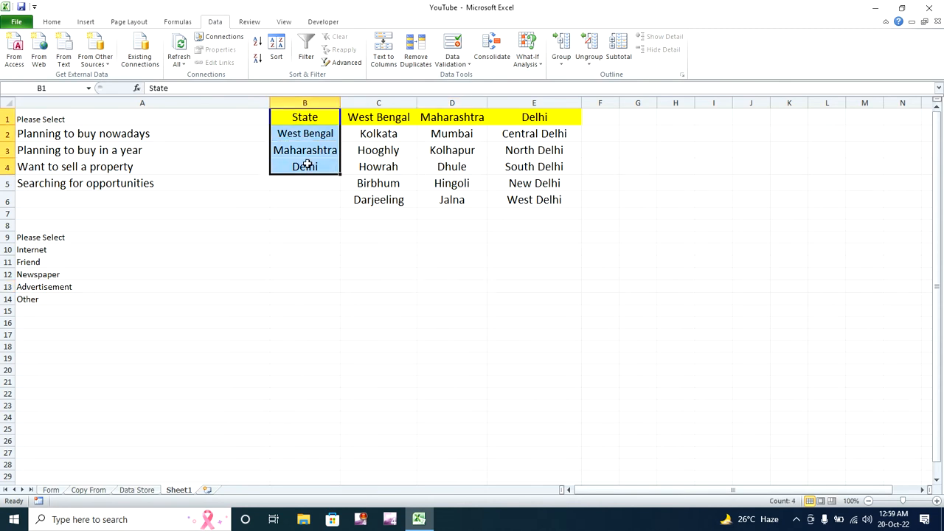
pyautogui.click(179, 22)
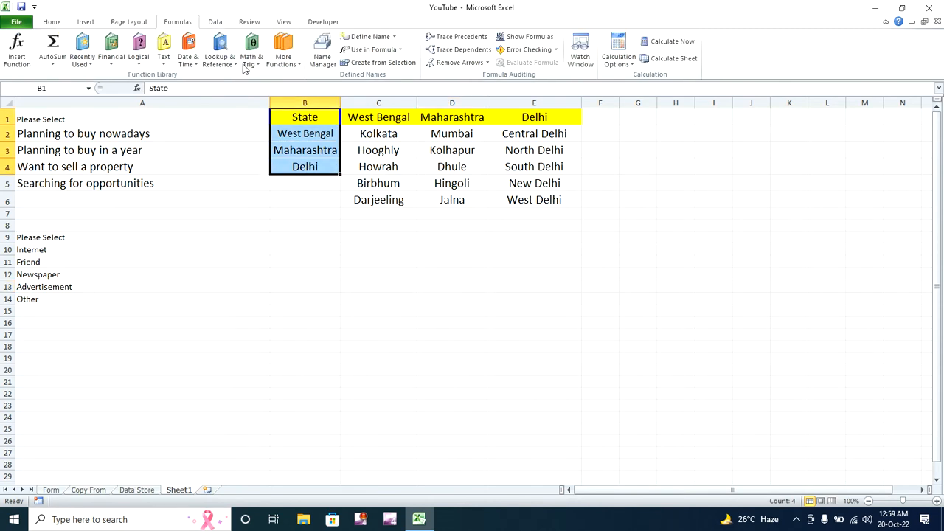
pyautogui.click(380, 64)
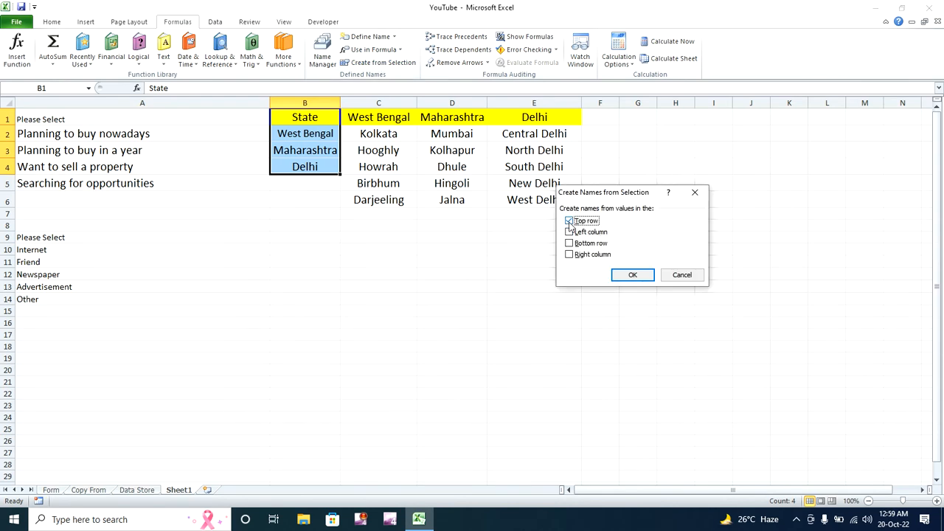
pyautogui.click(627, 274)
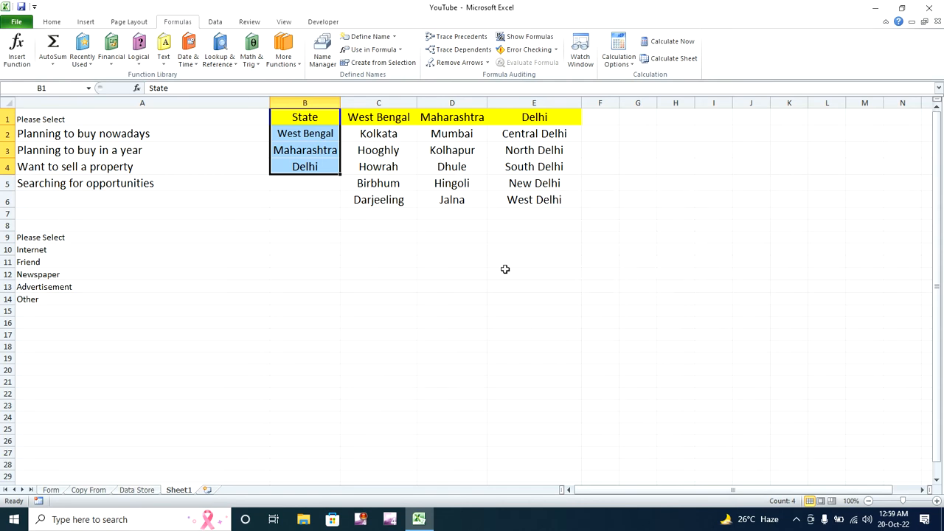
# - Name the West Bengal, Maharashtra and Delhi city columns from their top-row headers only
pyautogui.click(475, 270)
pyautogui.moveTo(366, 122); pyautogui.dragTo(524, 198)
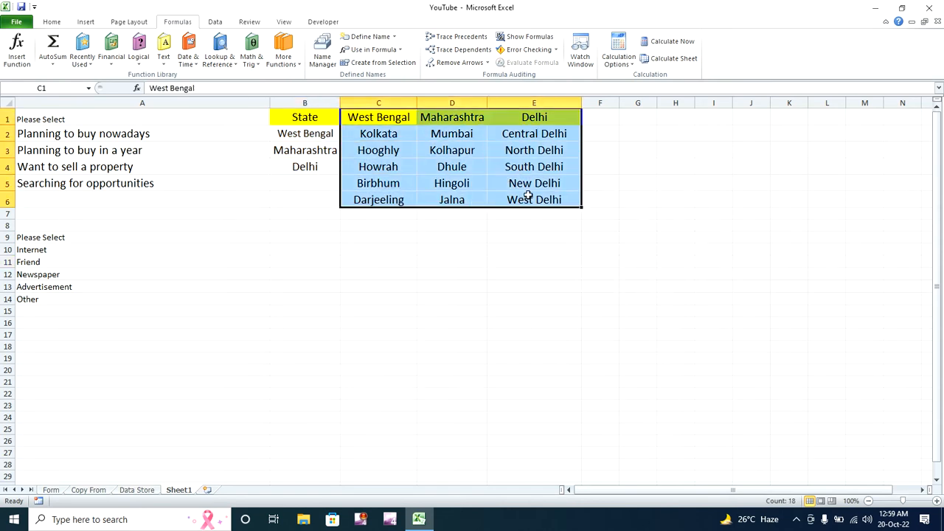
pyautogui.click(383, 62)
pyautogui.click(569, 231)
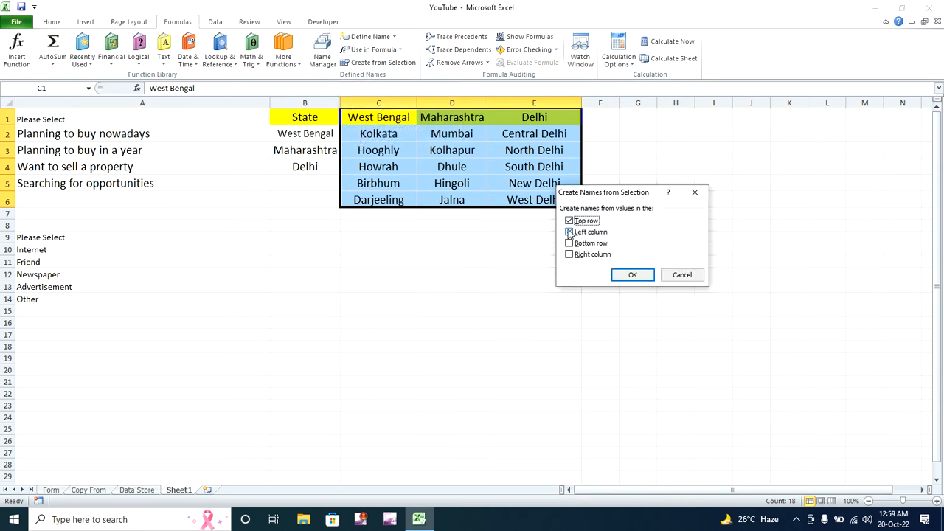
pyautogui.click(569, 232)
pyautogui.click(569, 232)
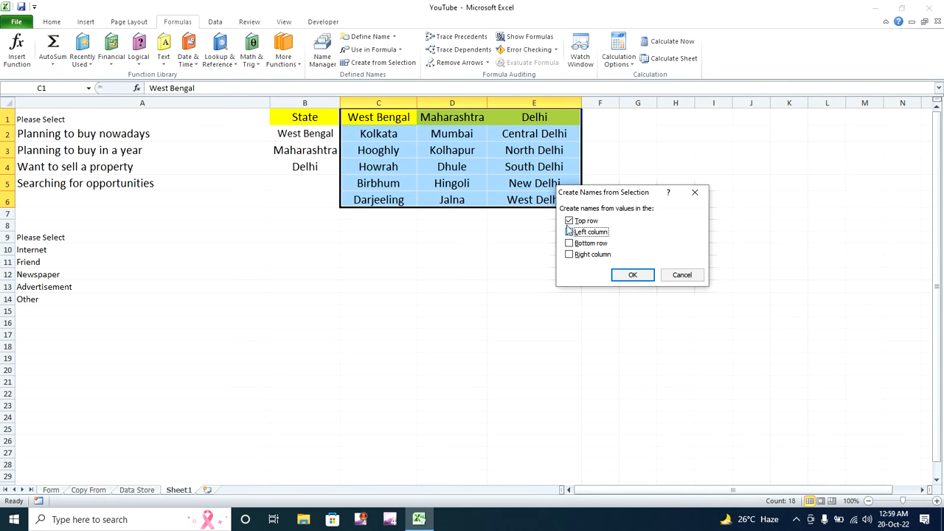
pyautogui.click(631, 274)
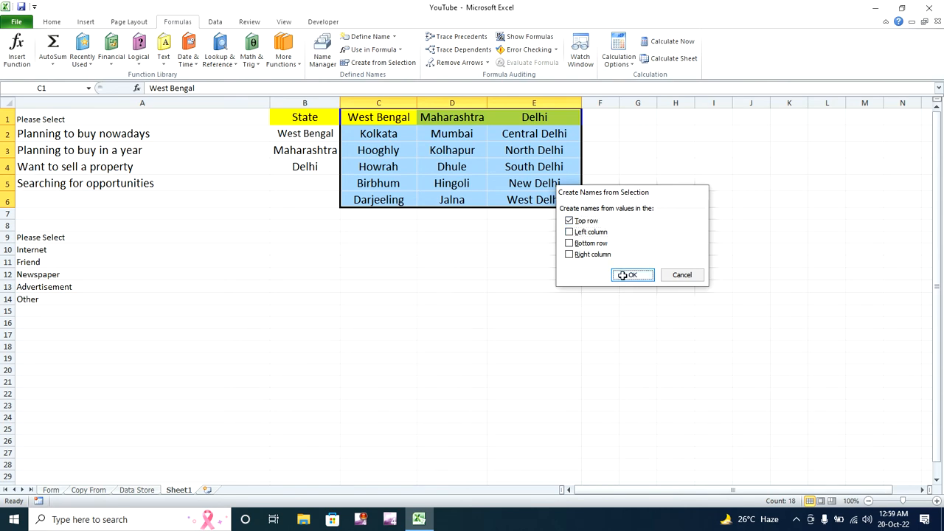
pyautogui.click(422, 283)
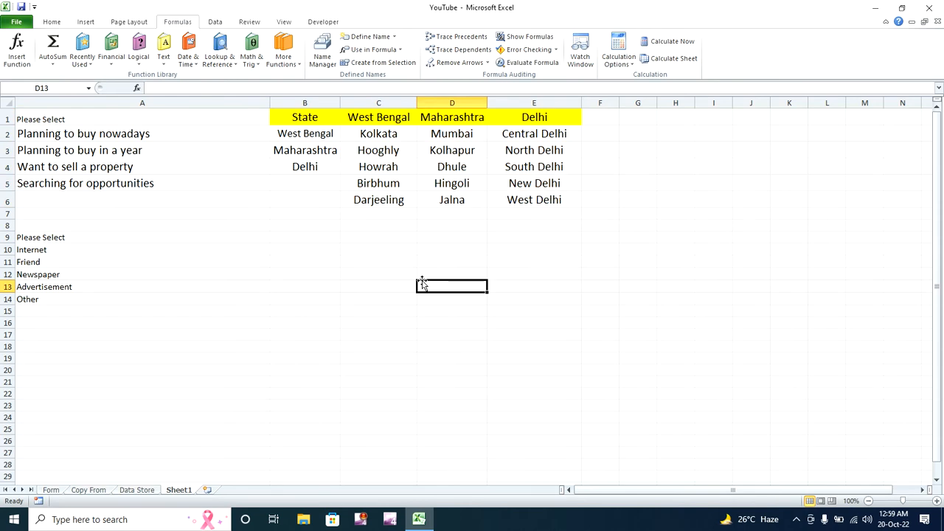
pyautogui.click(52, 491)
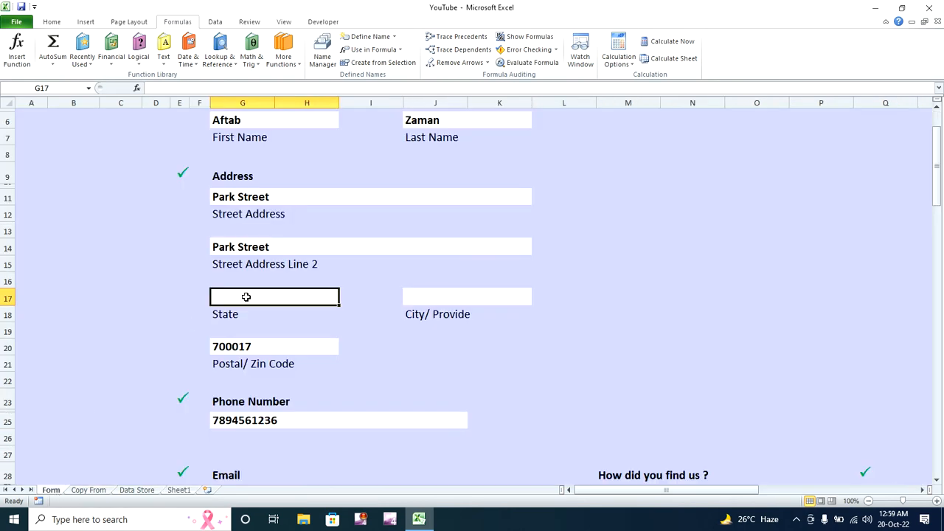
# - Give G17 a List validation whose source is the named range State, inserted via F3
pyautogui.click(216, 22)
pyautogui.click(460, 58)
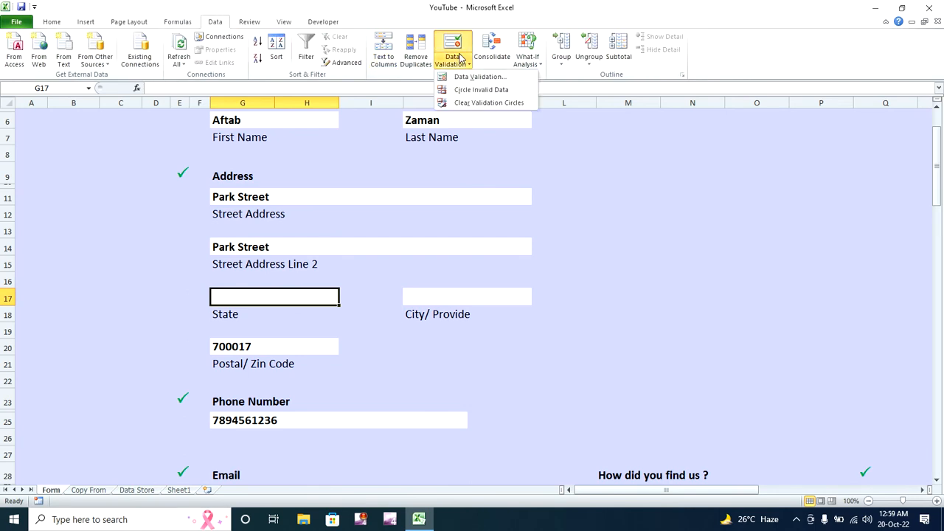
pyautogui.click(463, 62)
pyautogui.click(466, 65)
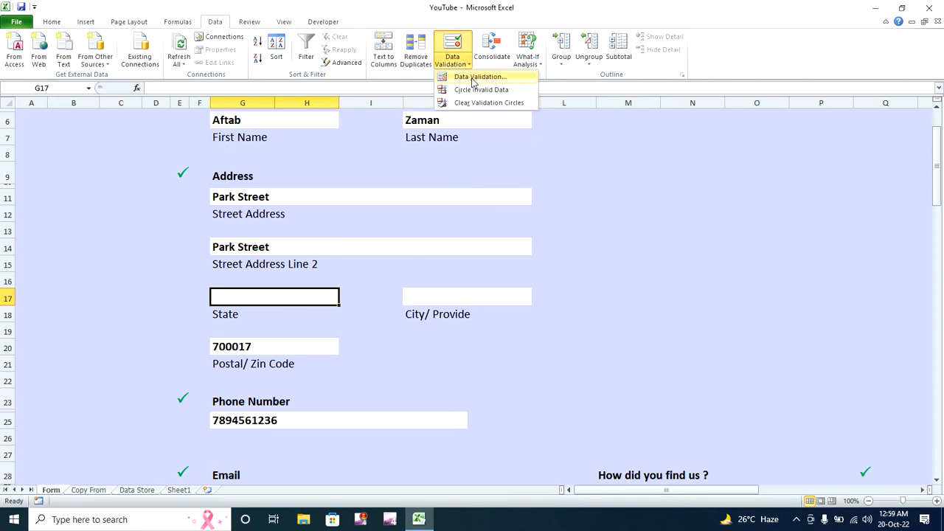
pyautogui.click(473, 79)
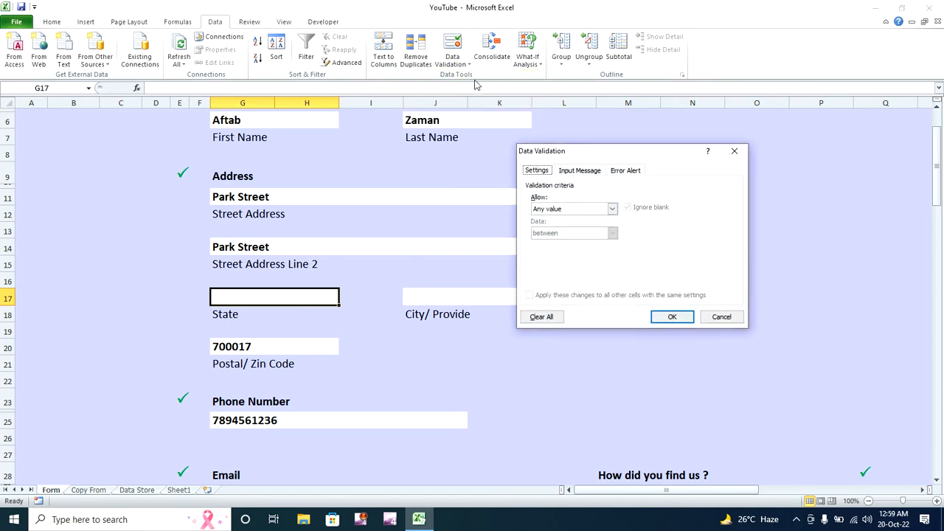
pyautogui.click(612, 210)
pyautogui.click(586, 243)
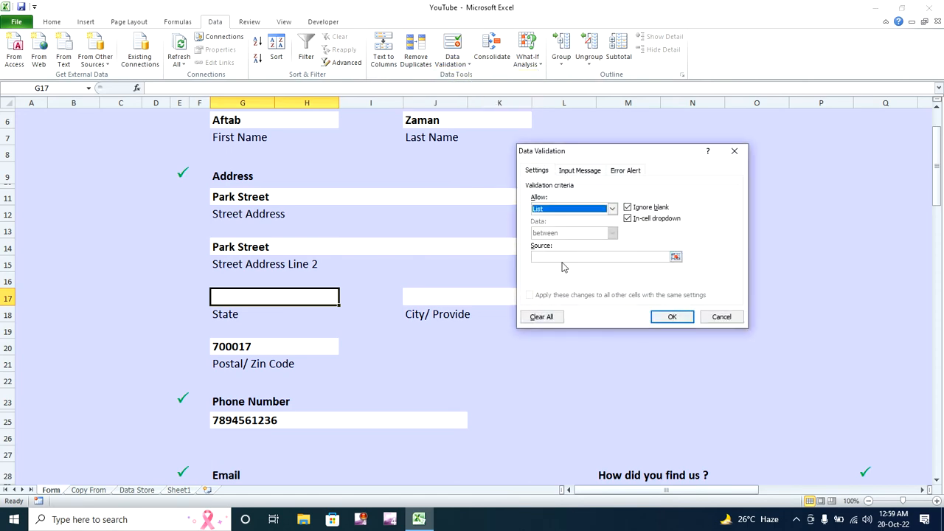
pyautogui.click(566, 257)
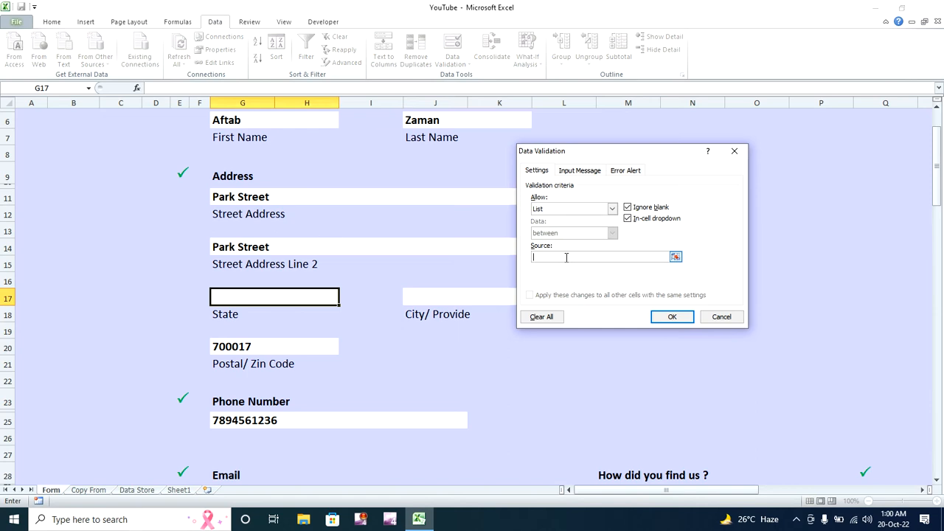
pyautogui.press('F3')
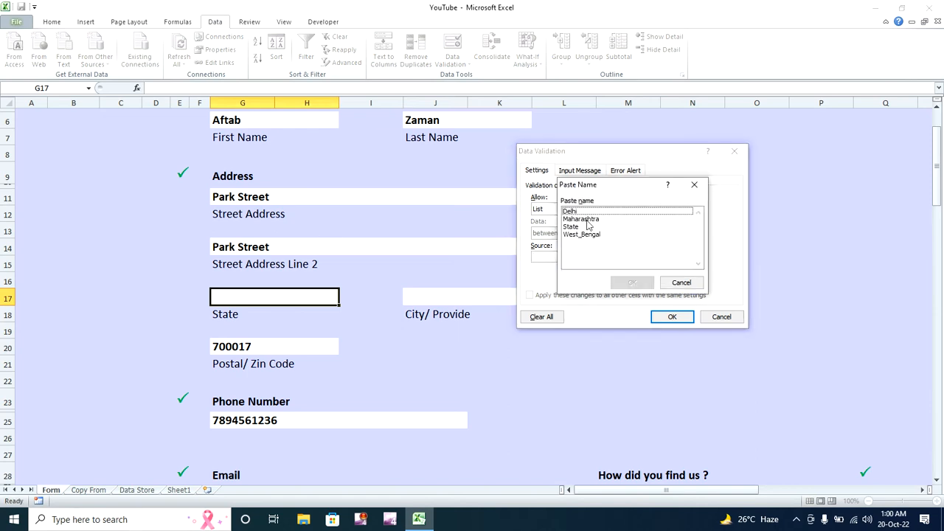
pyautogui.moveTo(600, 188); pyautogui.dragTo(489, 136)
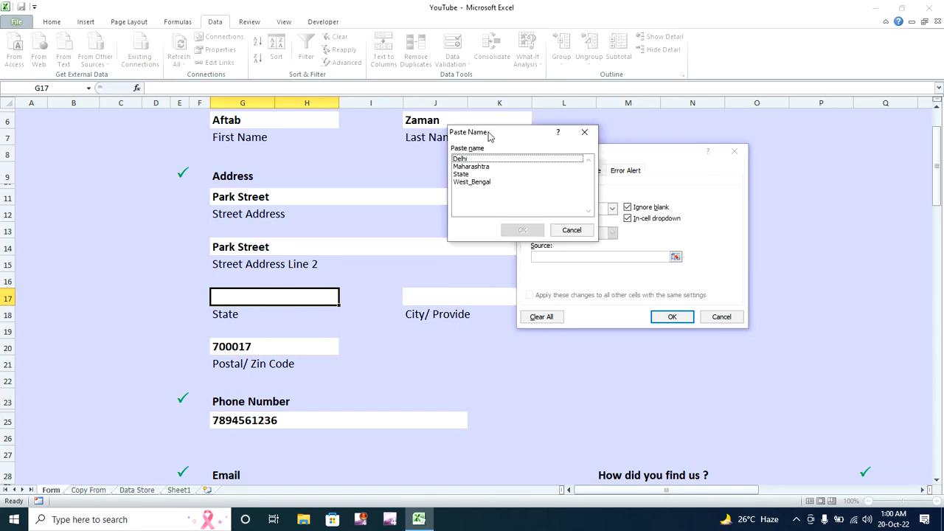
pyautogui.click(460, 174)
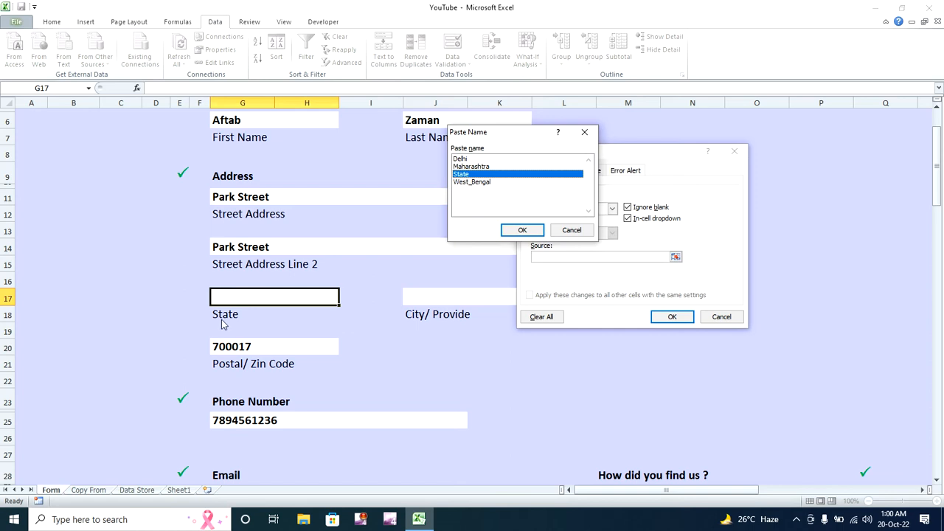
pyautogui.click(520, 231)
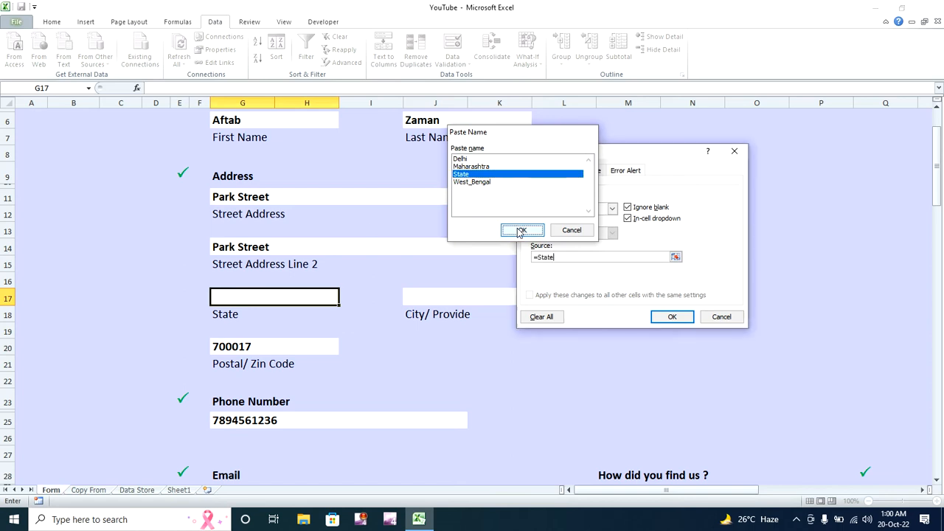
pyautogui.click(677, 321)
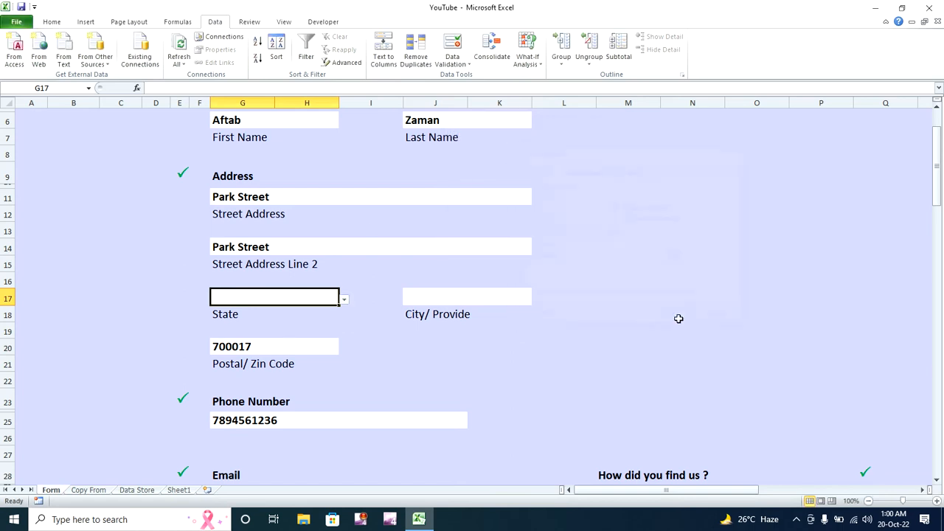
# - Try Maharashtra from G17's State dropdown, then settle on West Bengal
pyautogui.click(344, 298)
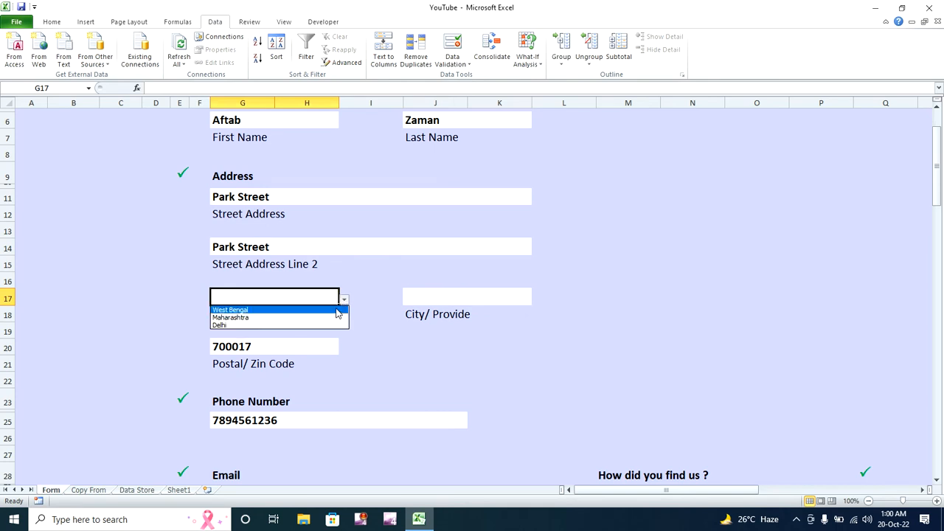
pyautogui.click(336, 308)
pyautogui.click(343, 299)
pyautogui.click(337, 315)
pyautogui.click(335, 315)
pyautogui.click(333, 299)
pyautogui.click(345, 300)
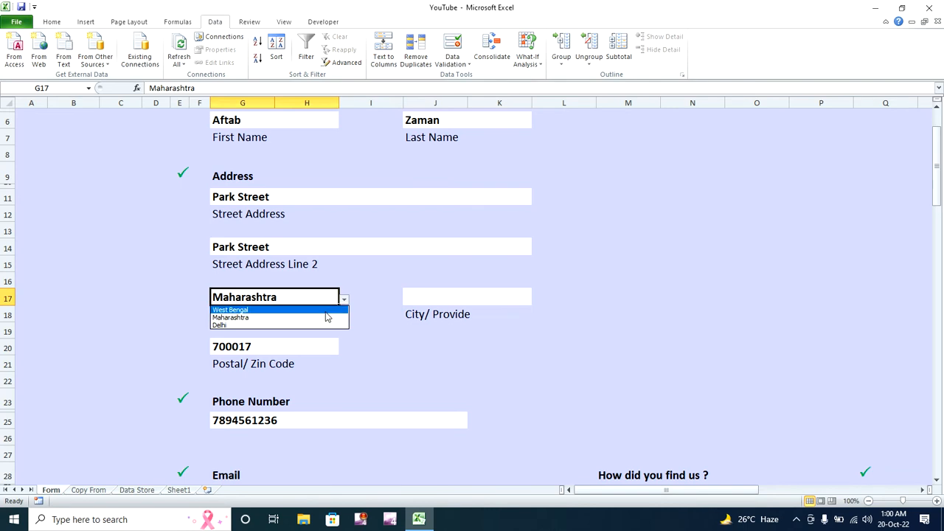
pyautogui.click(325, 311)
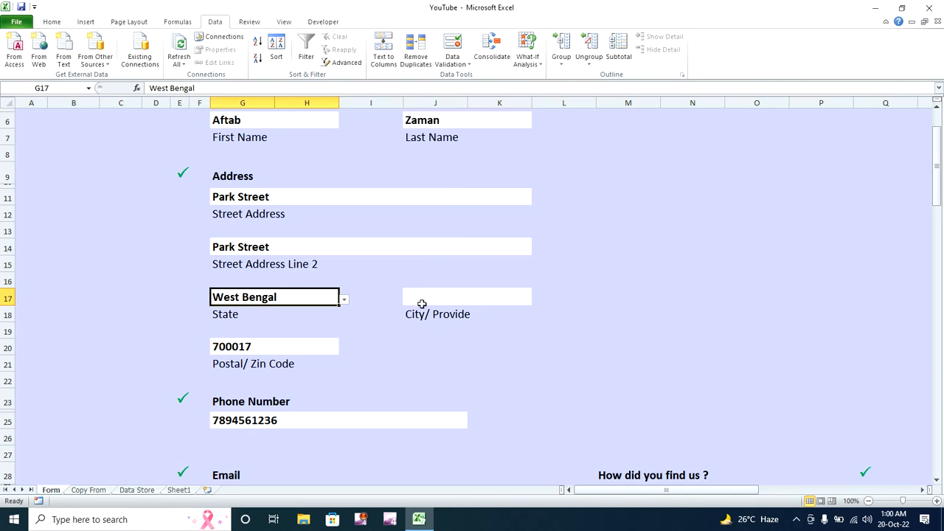
# - Give J17 List validation with source =INDIRECT($G$17), accepting the source error warning
pyautogui.click(425, 300)
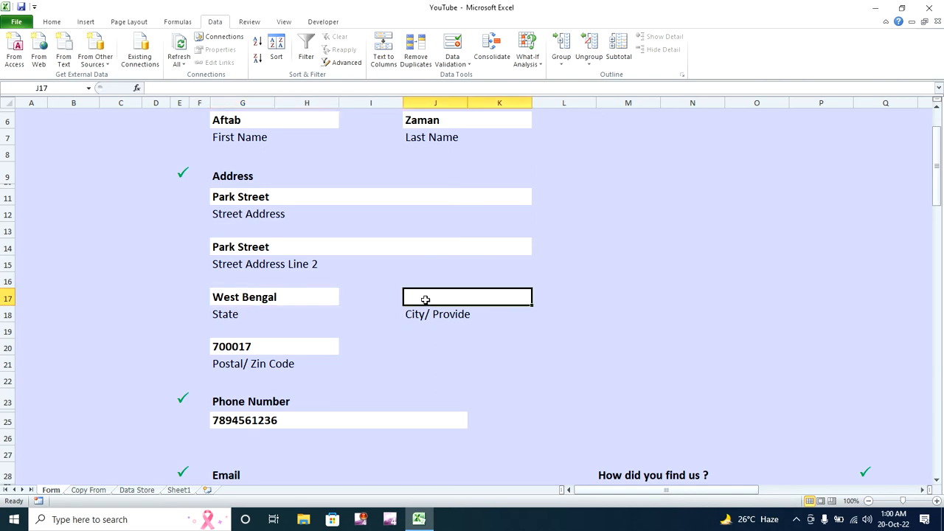
pyautogui.click(455, 61)
pyautogui.click(463, 76)
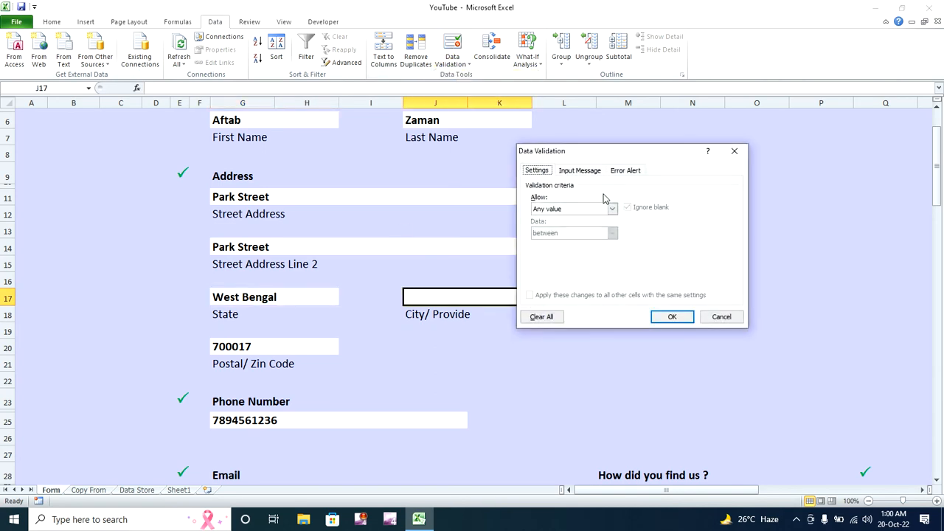
pyautogui.click(612, 209)
pyautogui.click(600, 245)
pyautogui.click(604, 258)
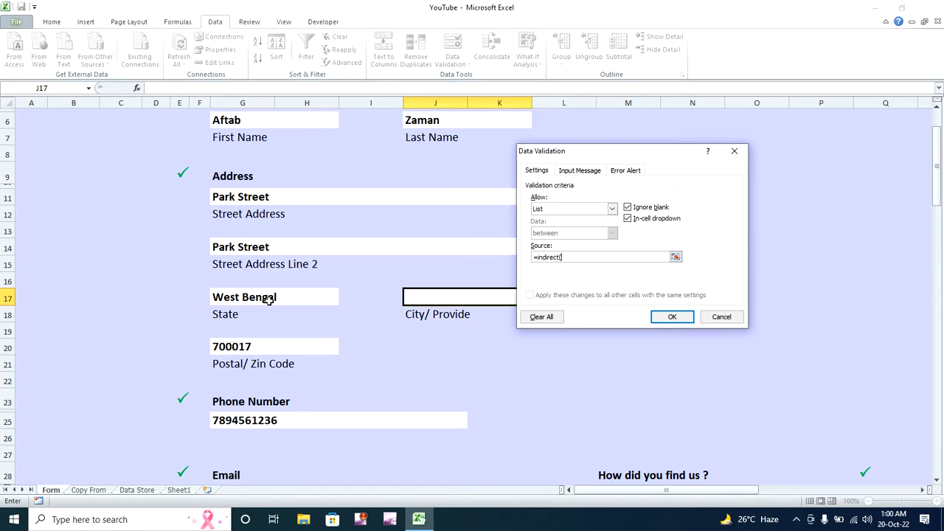
pyautogui.click(265, 298)
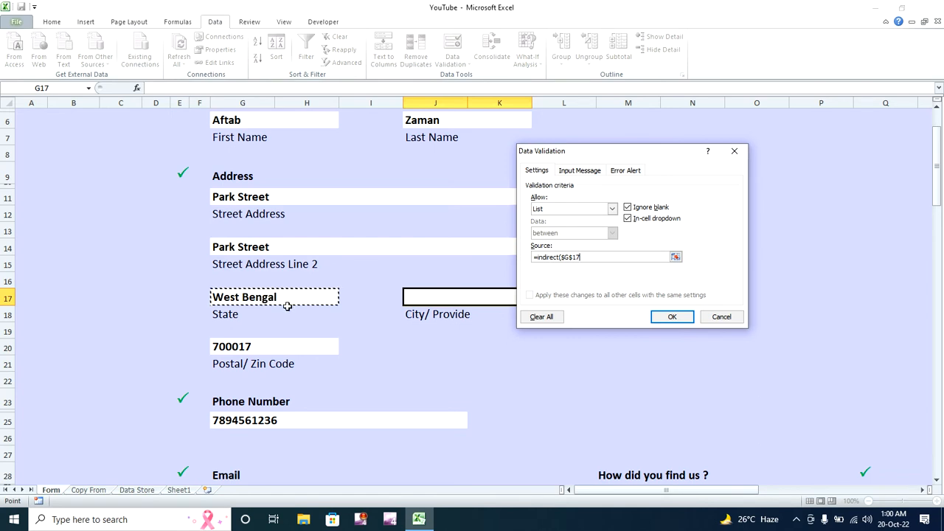
pyautogui.write(')')
pyautogui.click(663, 318)
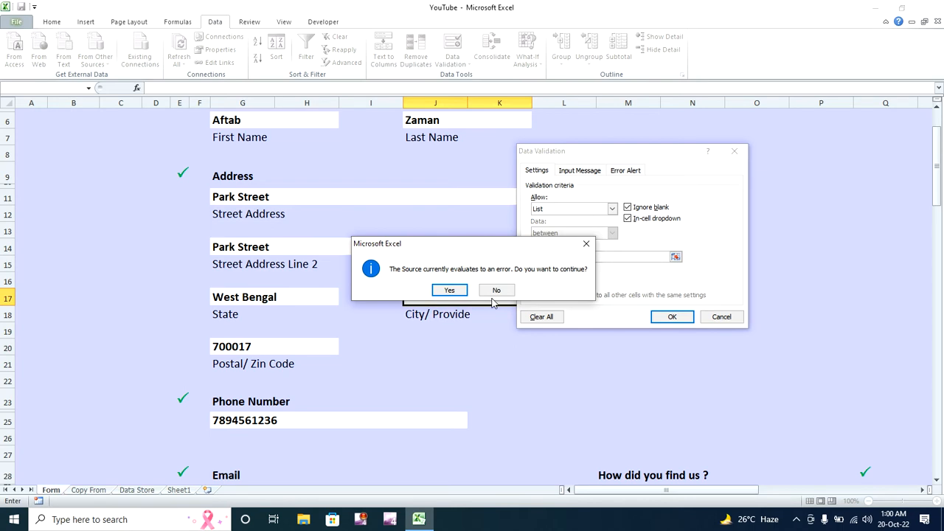
pyautogui.click(453, 290)
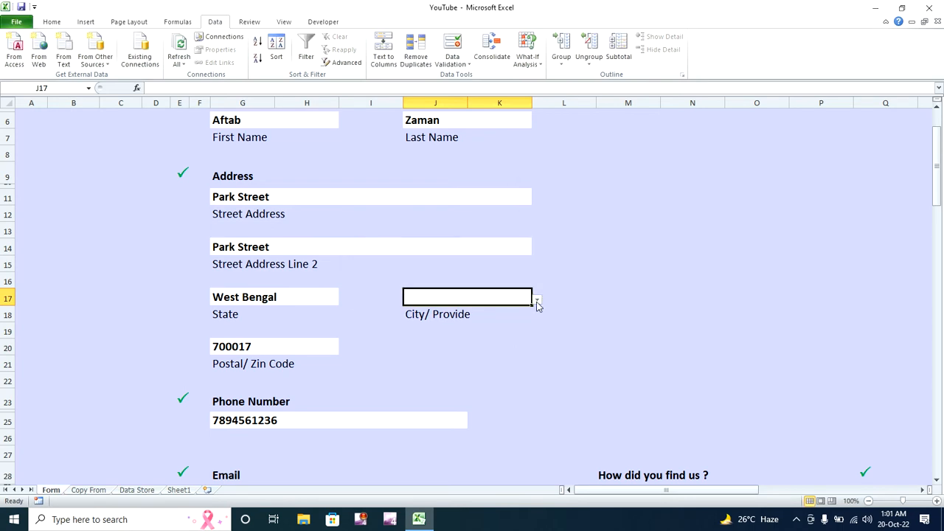
# - Choose Maharashtra as the state and check its city choices in J17
pyautogui.click(321, 294)
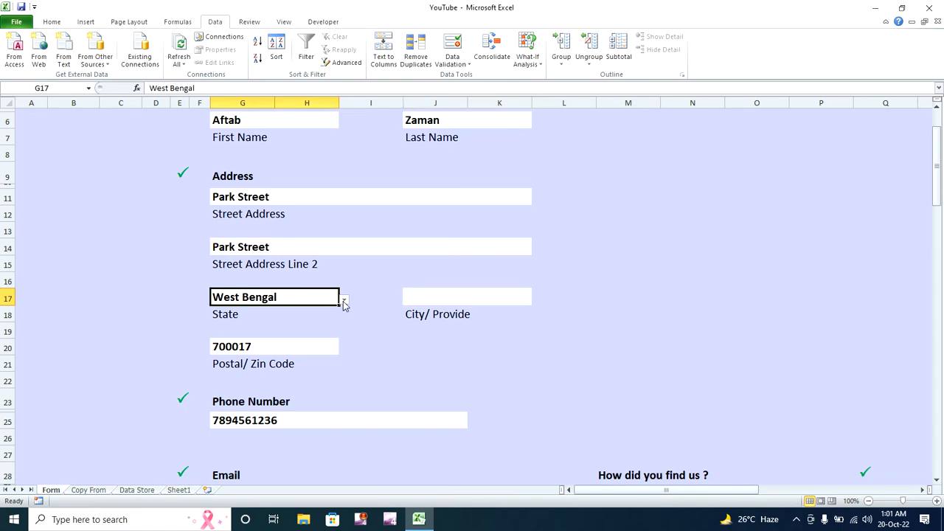
pyautogui.click(344, 301)
pyautogui.click(336, 316)
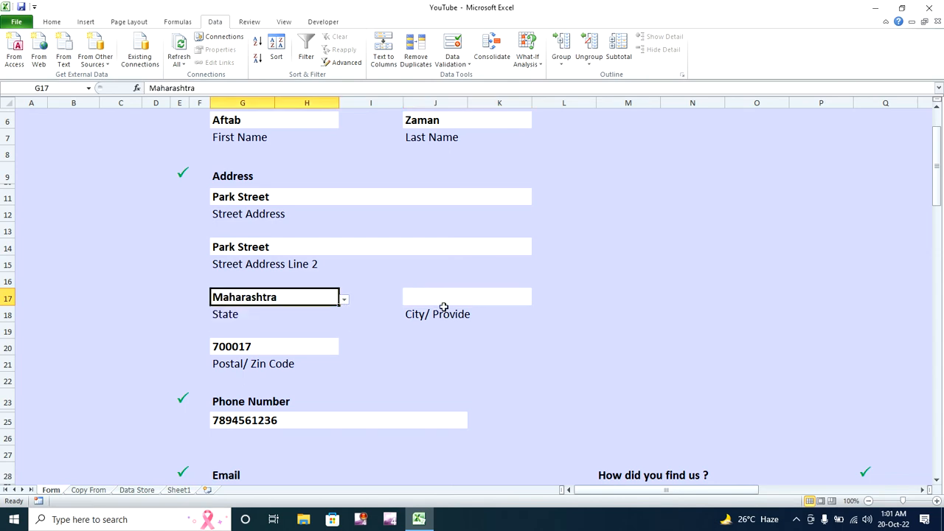
pyautogui.click(471, 304)
pyautogui.click(537, 300)
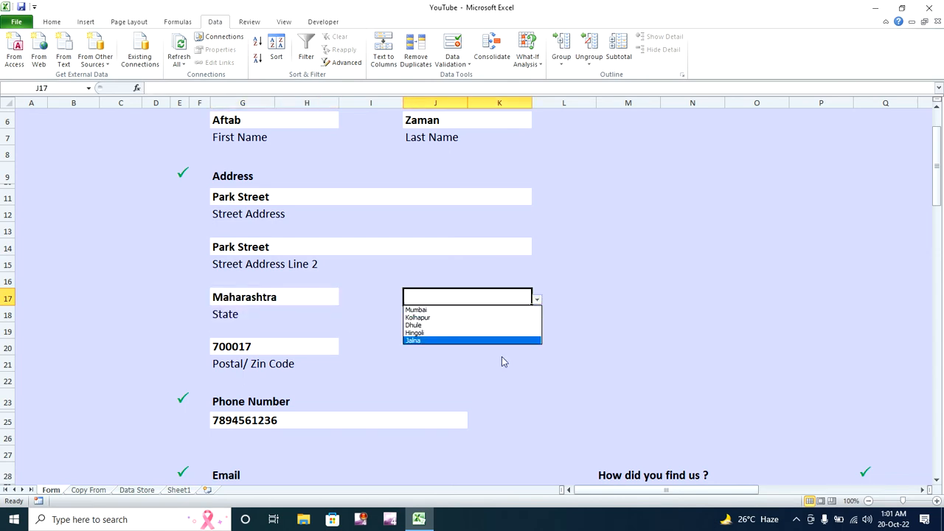
pyautogui.click(318, 292)
# - Switch the state to Delhi and pick Central Delhi, then New Delhi, as the city
pyautogui.click(317, 293)
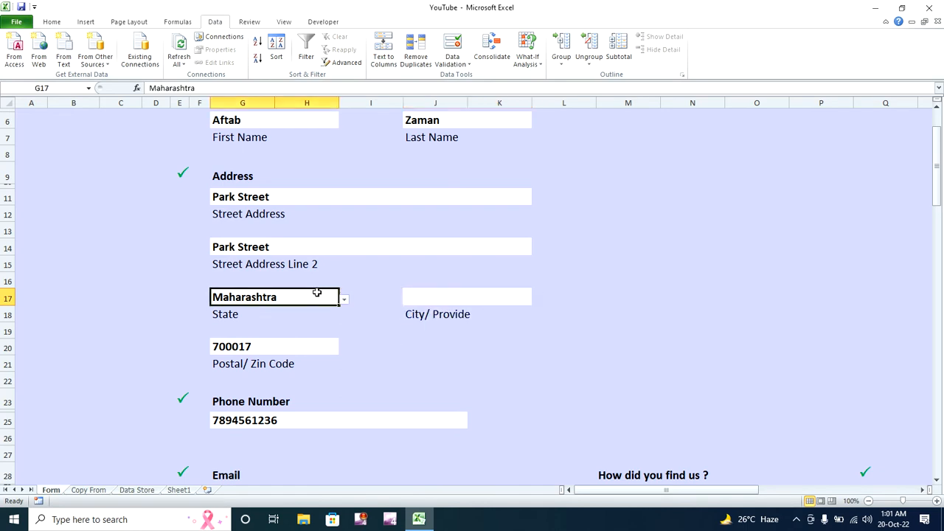
pyautogui.click(344, 300)
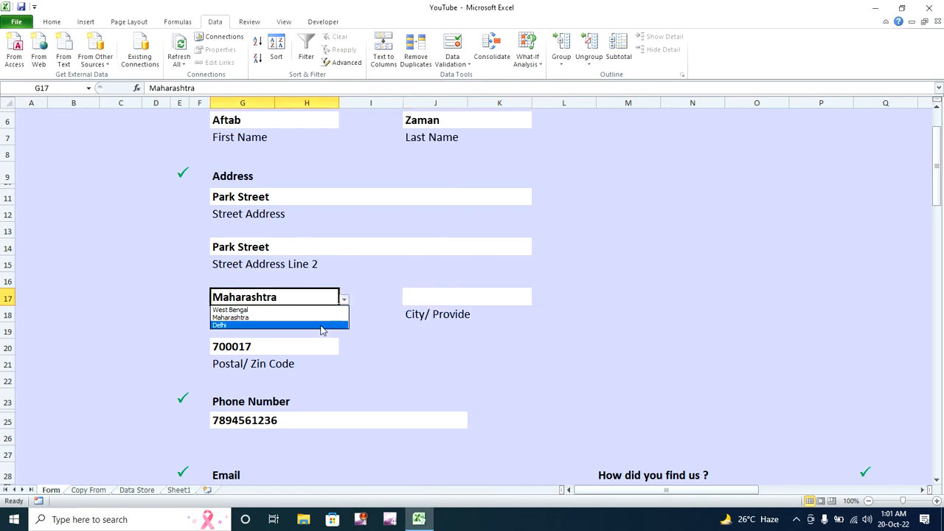
pyautogui.click(321, 326)
pyautogui.click(438, 301)
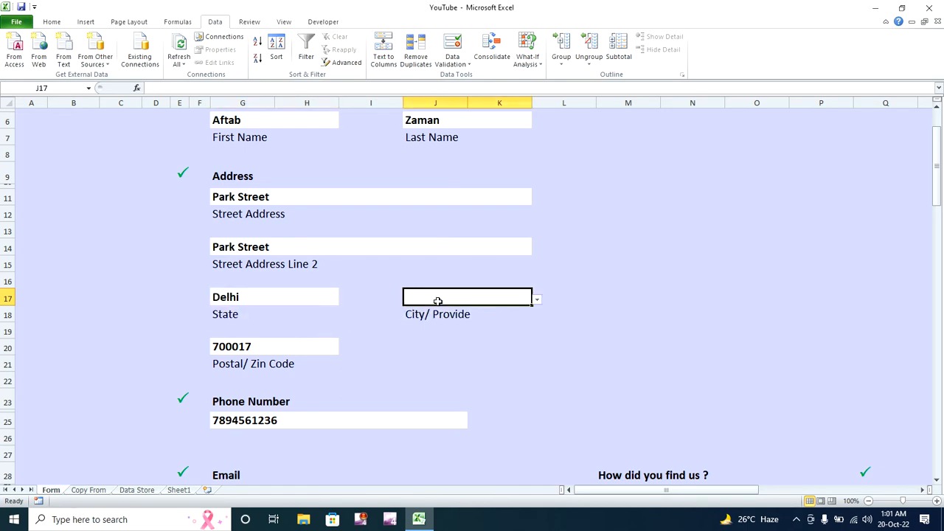
pyautogui.click(536, 302)
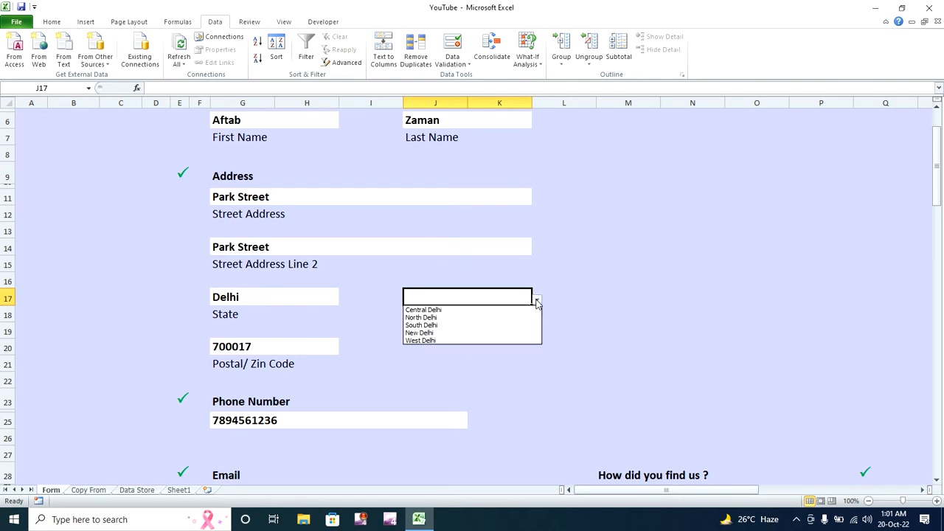
pyautogui.click(485, 310)
pyautogui.click(537, 302)
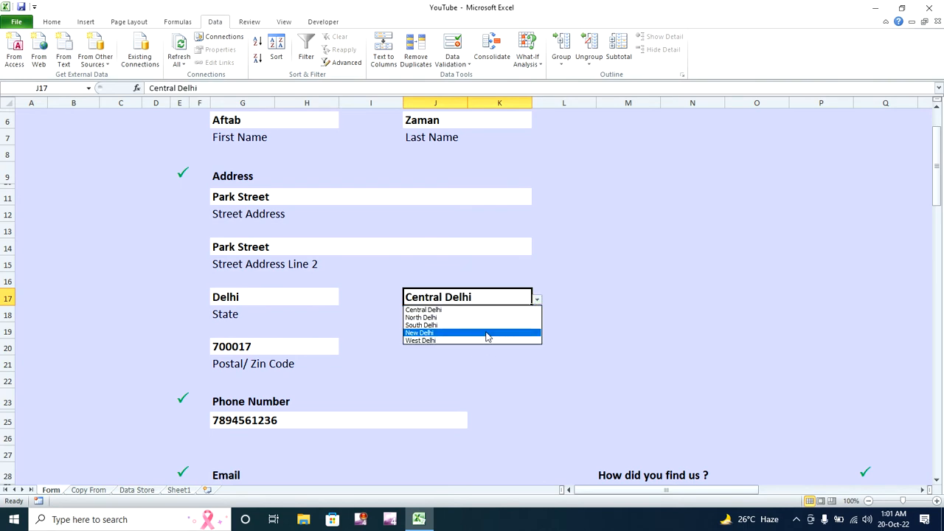
pyautogui.click(486, 333)
pyautogui.click(483, 331)
# - Set the state back to West Bengal and select the City/ Provide cell J17
pyautogui.click(318, 299)
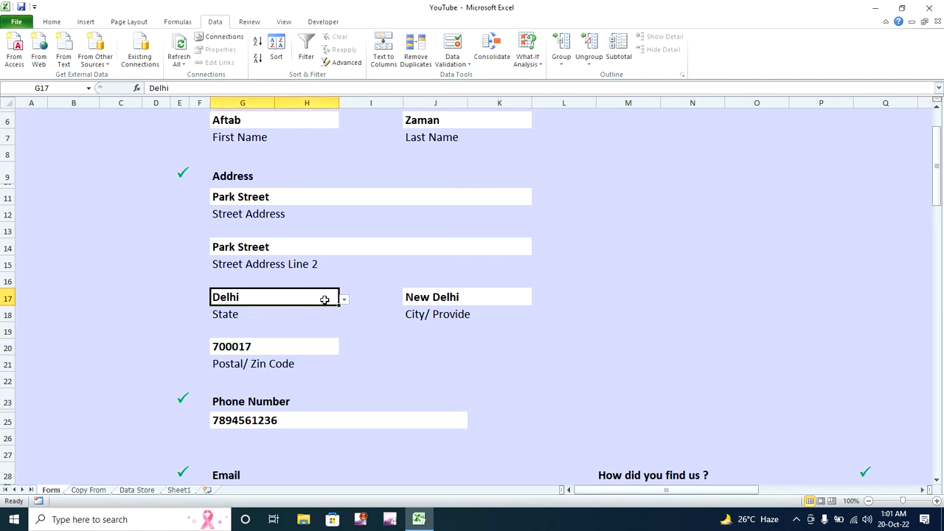
pyautogui.click(343, 300)
pyautogui.click(329, 307)
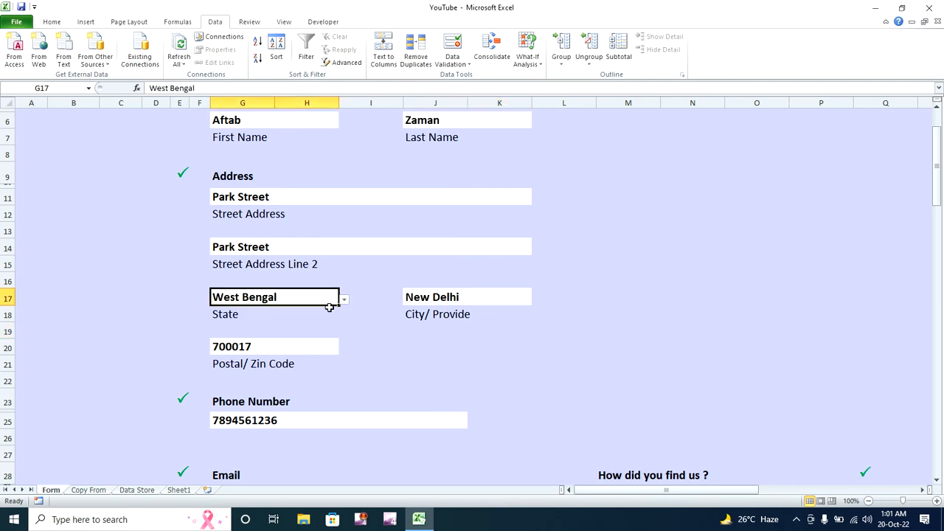
pyautogui.click(414, 298)
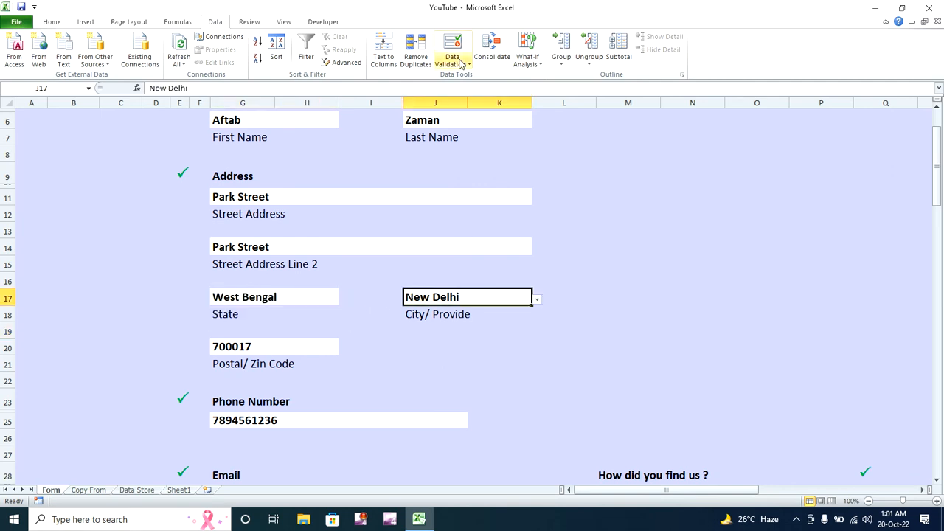
# - Clear the validation from all cells with this rule, empty J17, and go to Sheet1
pyautogui.click(458, 62)
pyautogui.click(472, 77)
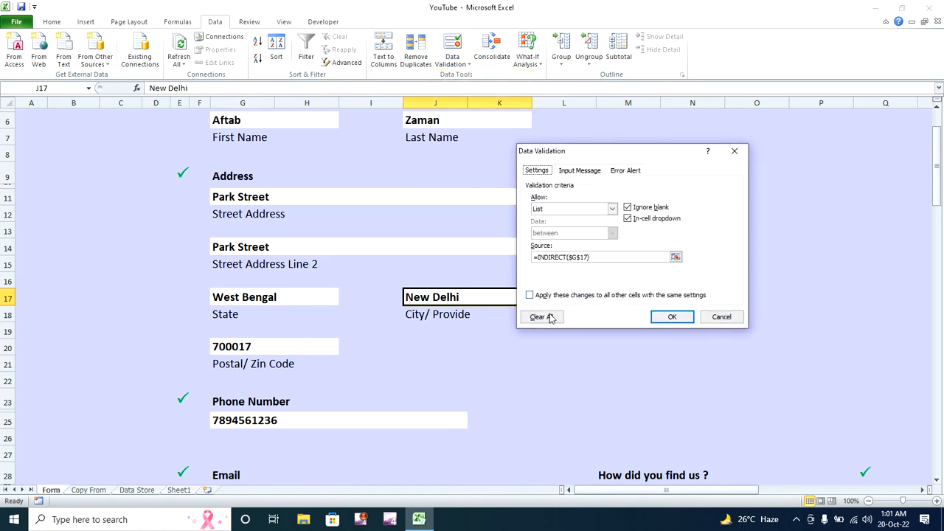
pyautogui.click(529, 295)
pyautogui.click(541, 317)
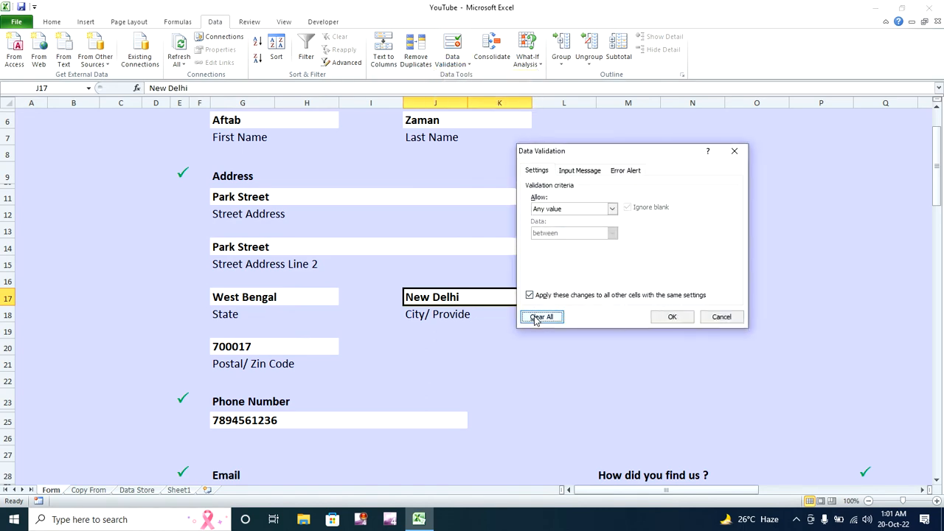
pyautogui.click(668, 317)
pyautogui.press('Delete')
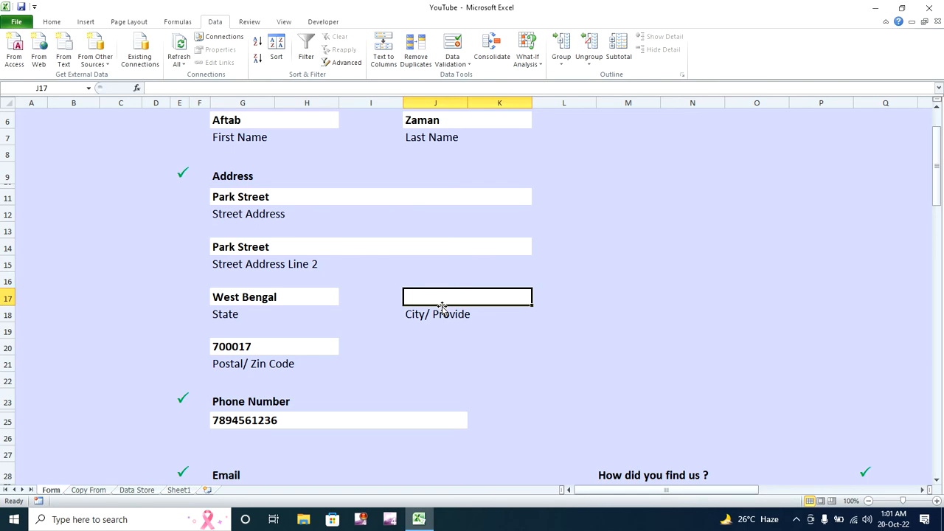
pyautogui.click(433, 349)
pyautogui.click(178, 490)
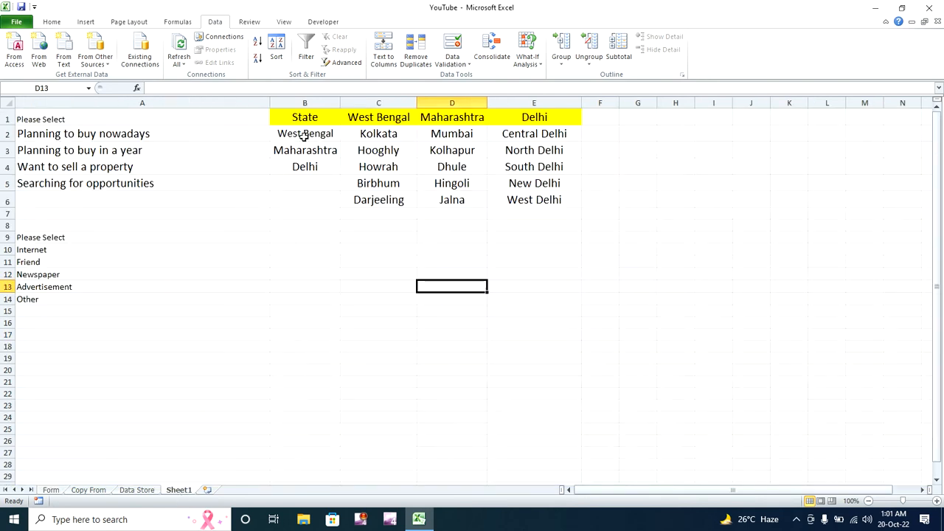
pyautogui.moveTo(305, 136); pyautogui.dragTo(306, 165)
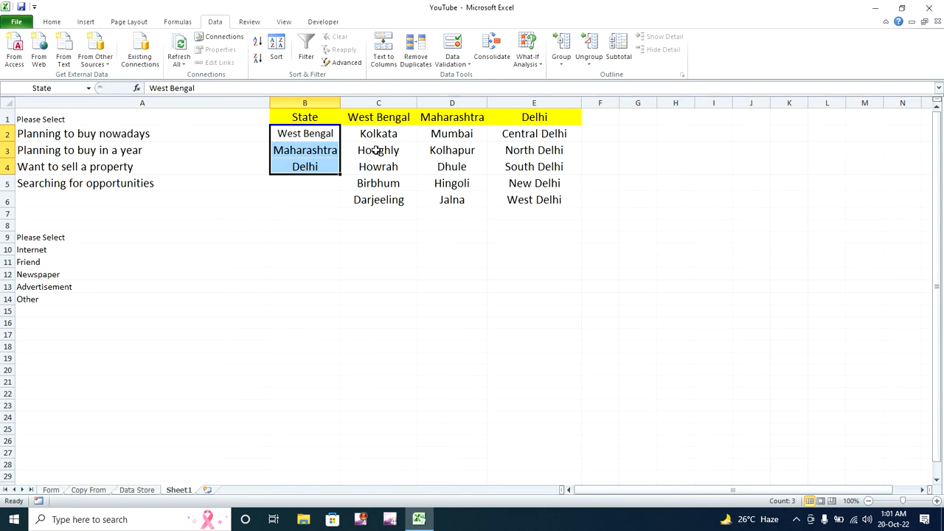
pyautogui.moveTo(380, 136); pyautogui.dragTo(381, 208)
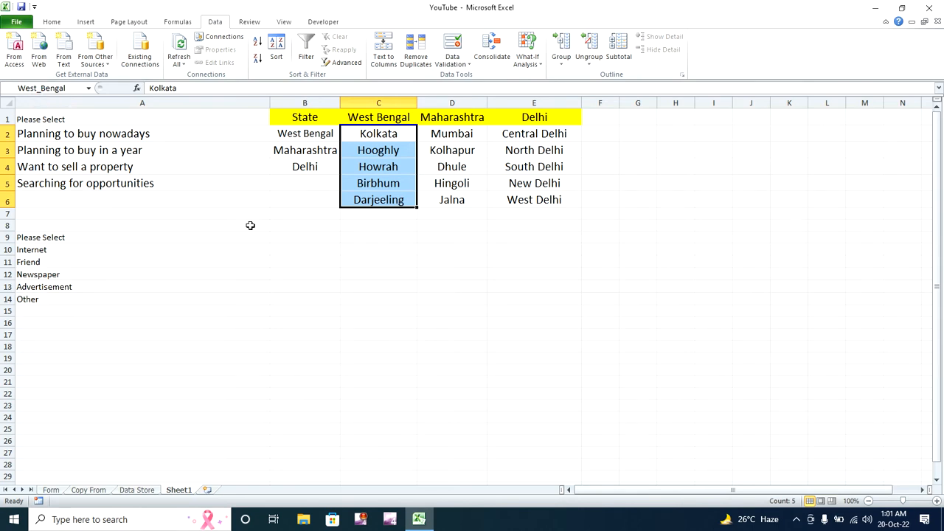
pyautogui.click(350, 235)
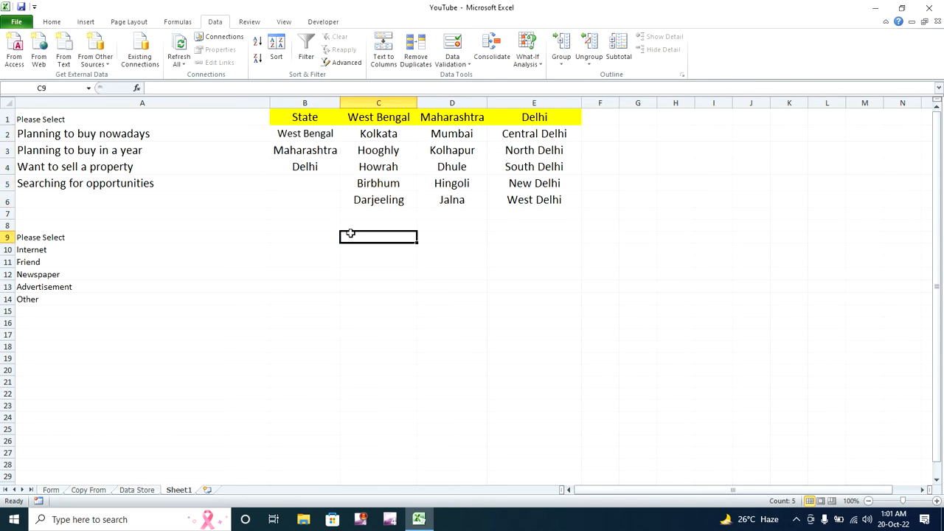
pyautogui.click(316, 141)
pyautogui.click(371, 142)
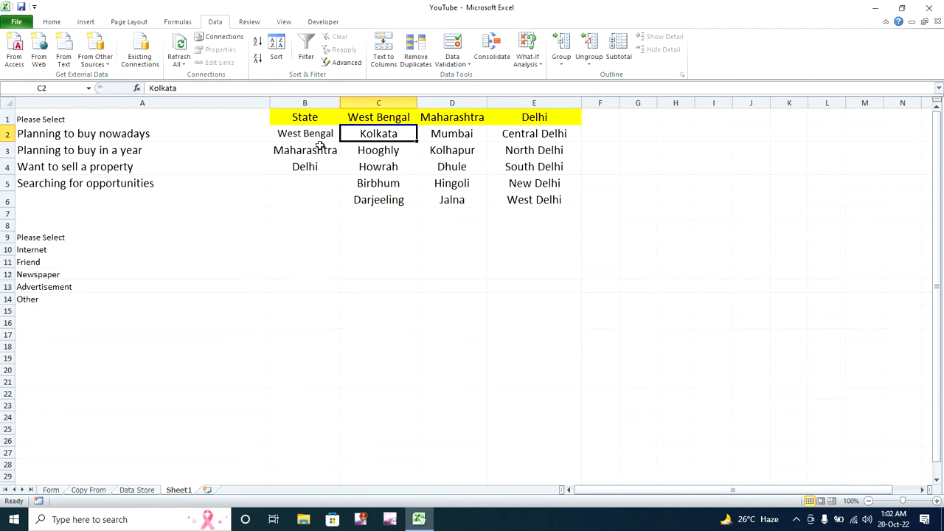
pyautogui.moveTo(312, 136); pyautogui.dragTo(309, 160)
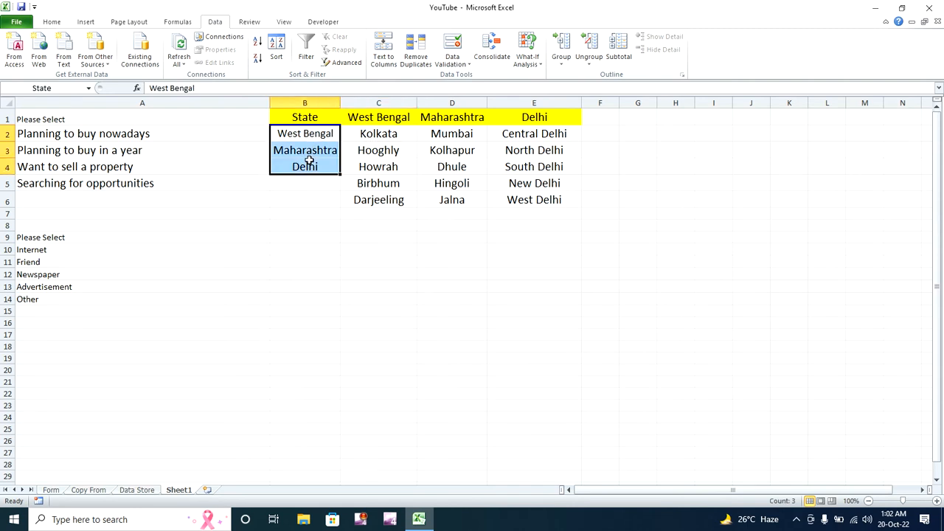
pyautogui.moveTo(378, 136); pyautogui.dragTo(523, 199)
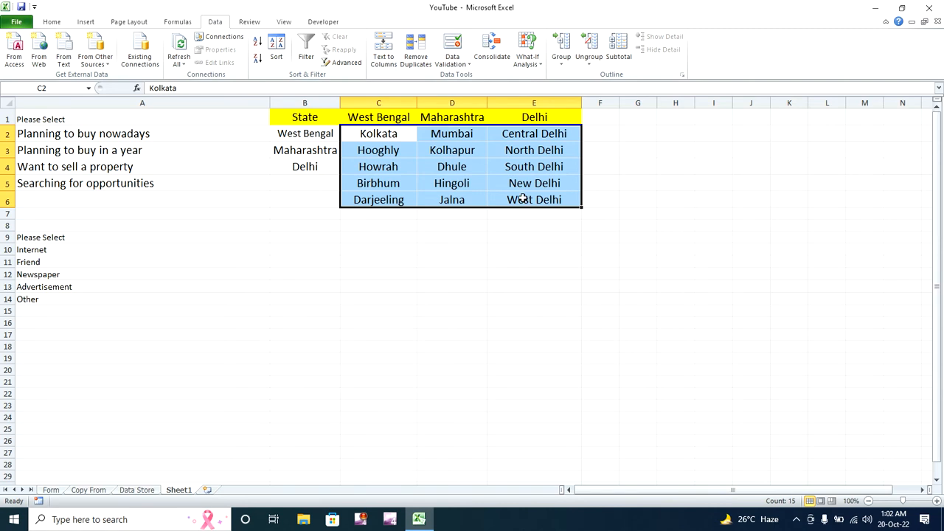
pyautogui.click(317, 135)
pyautogui.click(396, 139)
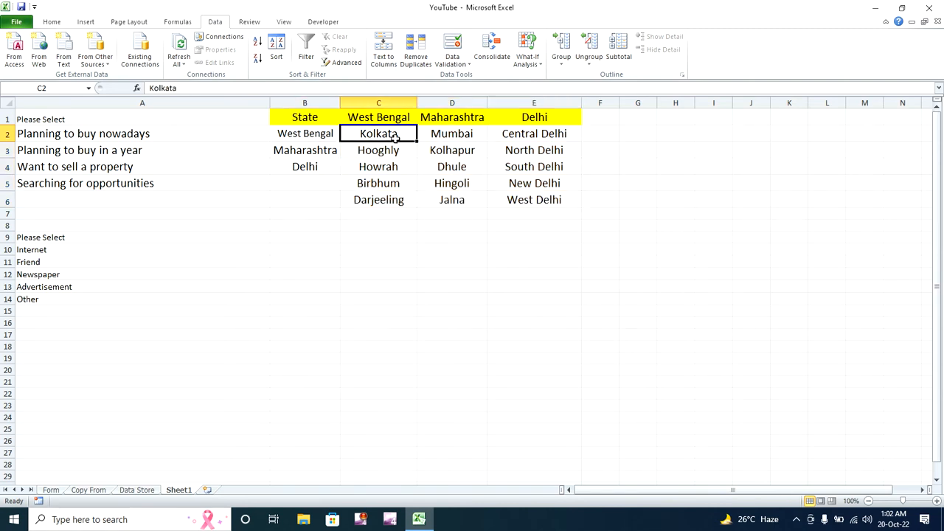
pyautogui.moveTo(310, 133)
pyautogui.mouseDown()
pyautogui.moveTo(311, 149)
pyautogui.moveTo(312, 134)
pyautogui.mouseUp()
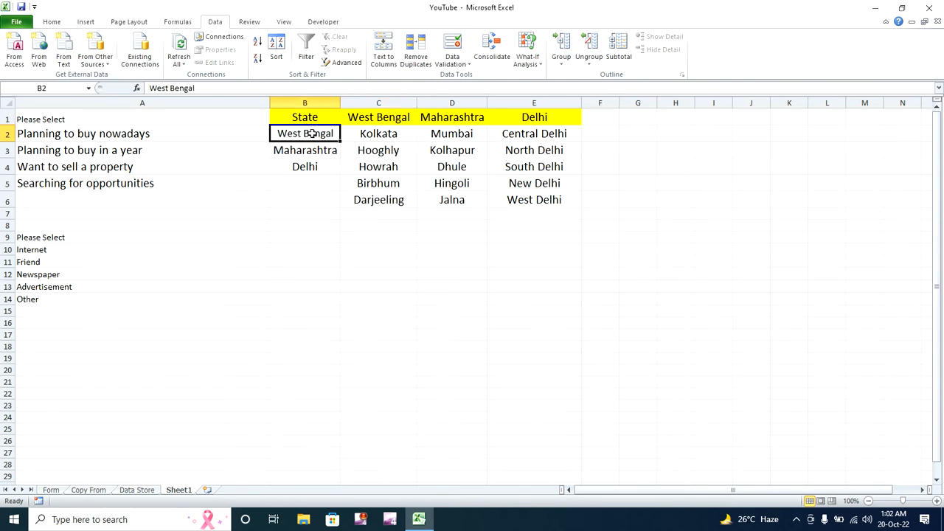
pyautogui.moveTo(379, 129); pyautogui.dragTo(383, 197)
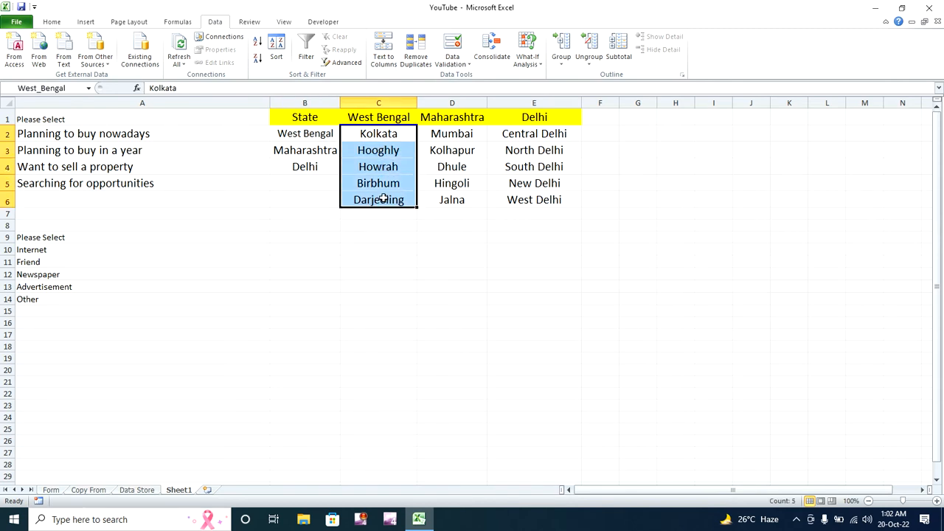
pyautogui.click(313, 133)
pyautogui.click(368, 119)
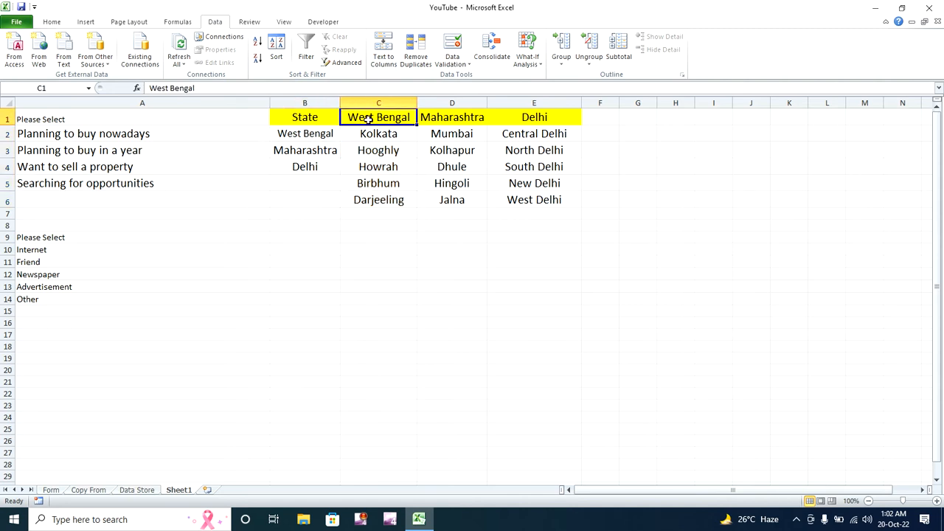
pyautogui.doubleClick(378, 134)
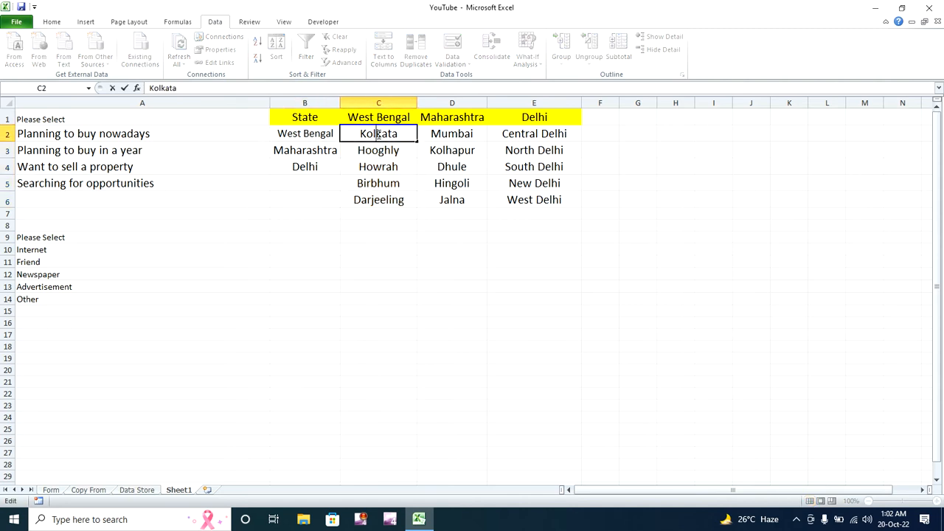
pyautogui.moveTo(379, 200); pyautogui.dragTo(379, 133)
pyautogui.click(380, 133)
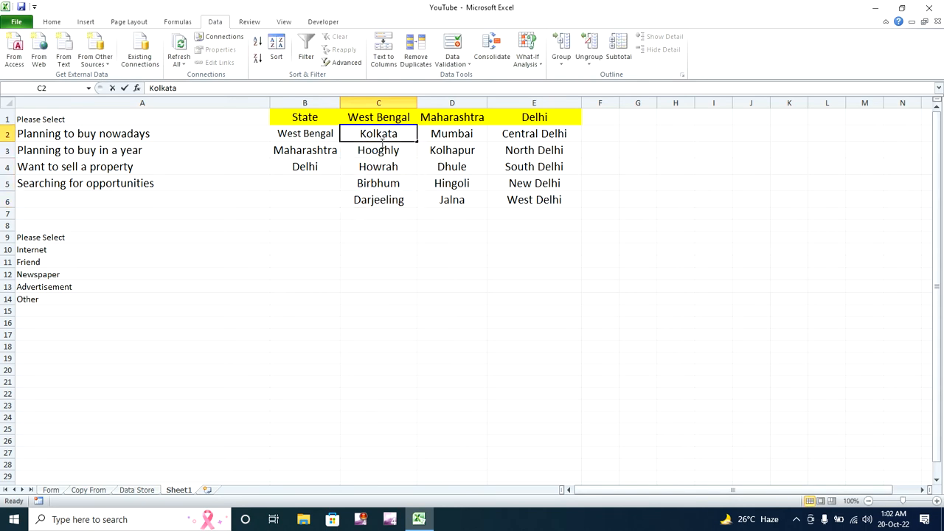
pyautogui.moveTo(379, 213)
pyautogui.mouseDown()
pyautogui.moveTo(380, 134)
pyautogui.moveTo(382, 195)
pyautogui.mouseUp()
pyautogui.click(399, 261)
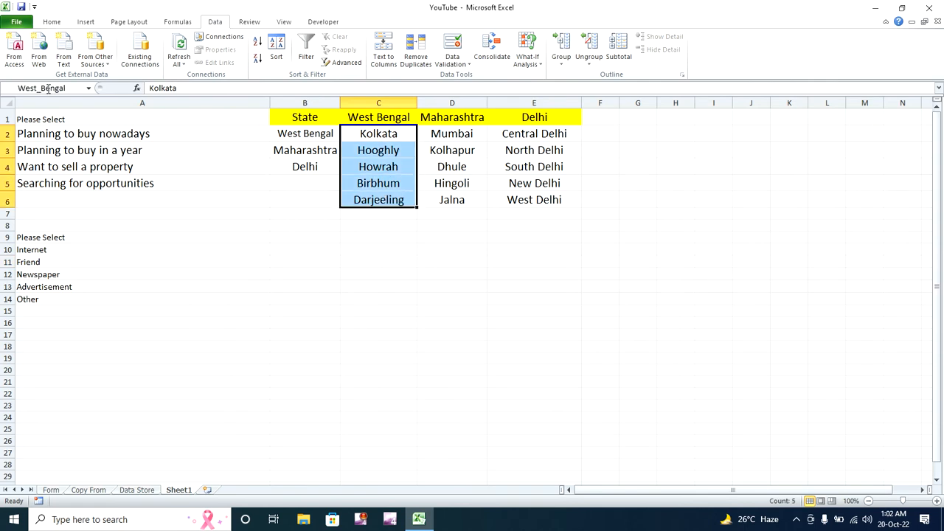
pyautogui.click(302, 132)
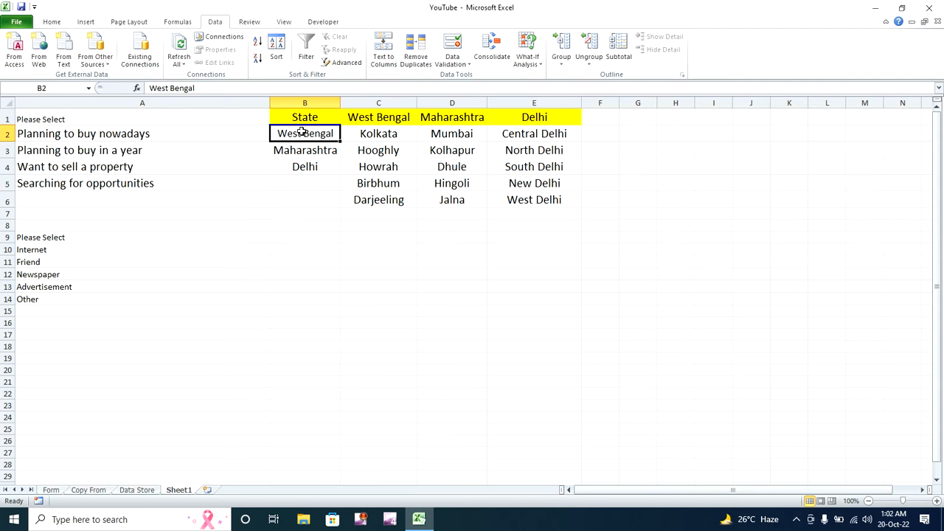
pyautogui.moveTo(537, 137); pyautogui.dragTo(539, 204)
pyautogui.click(308, 167)
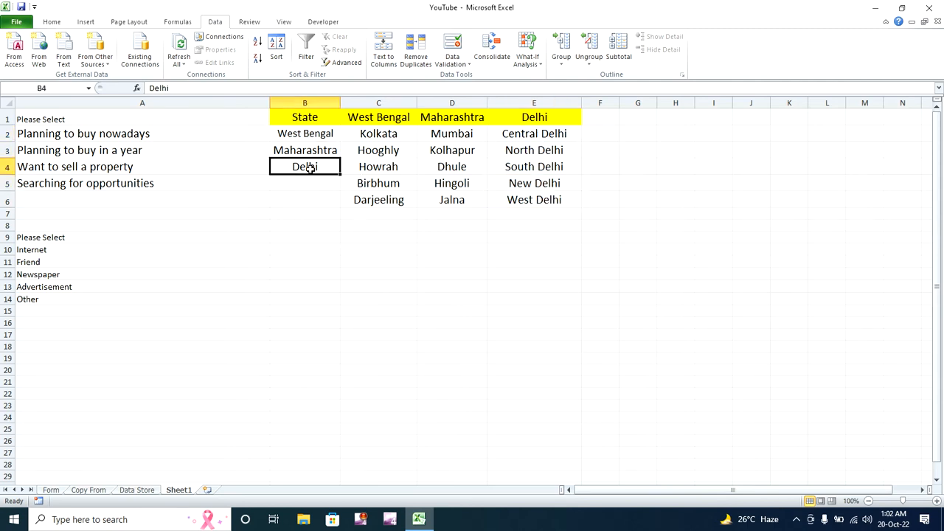
pyautogui.moveTo(533, 137); pyautogui.dragTo(545, 200)
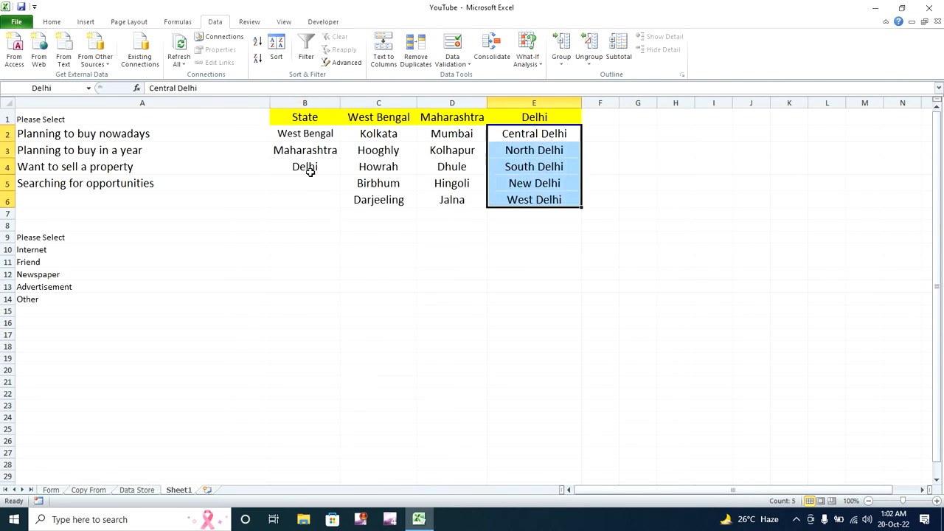
pyautogui.moveTo(373, 135); pyautogui.dragTo(379, 192)
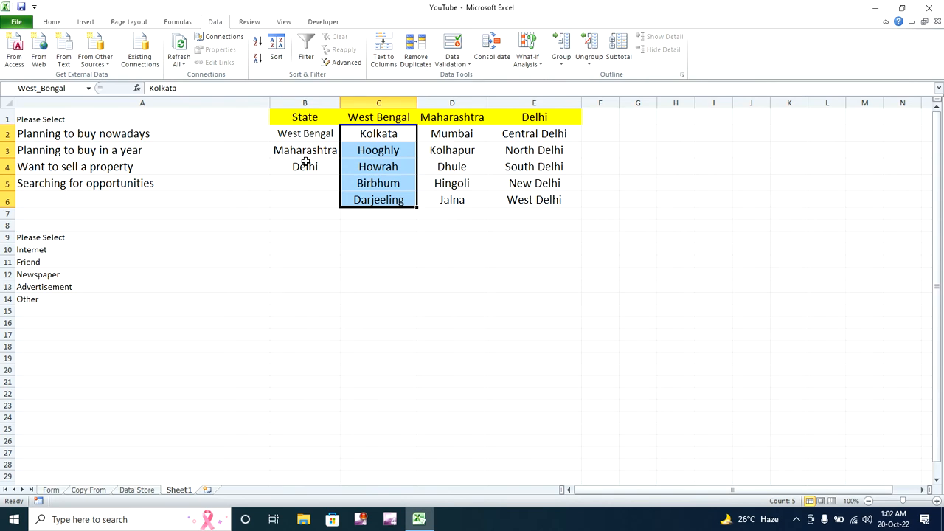
pyautogui.click(303, 136)
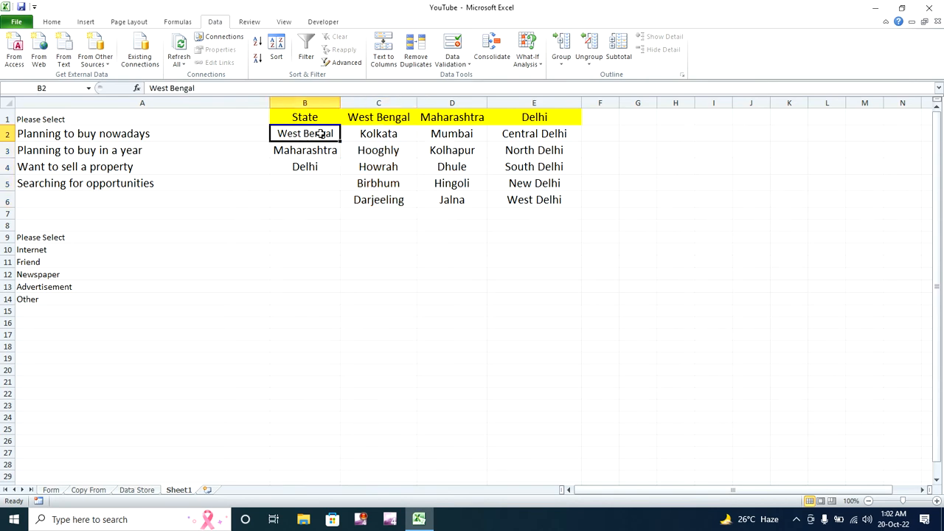
pyautogui.moveTo(373, 120); pyautogui.dragTo(376, 198)
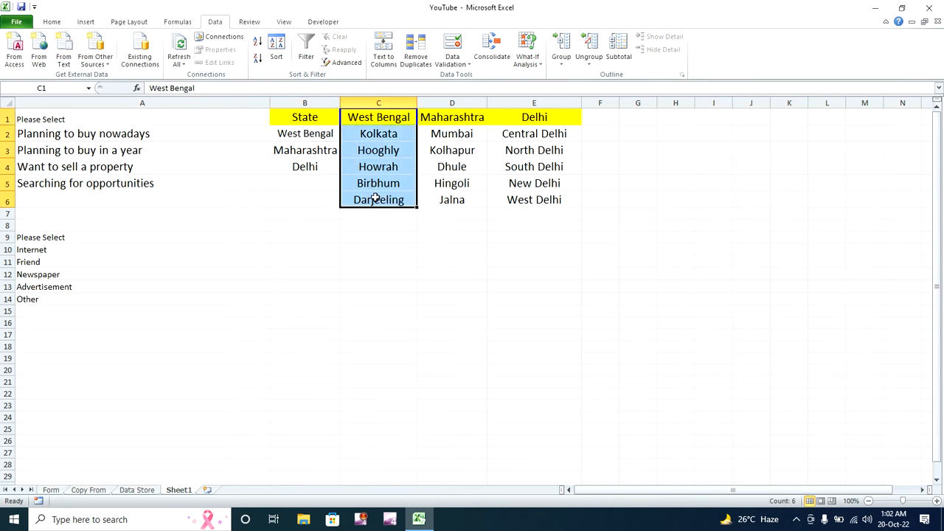
pyautogui.click(377, 219)
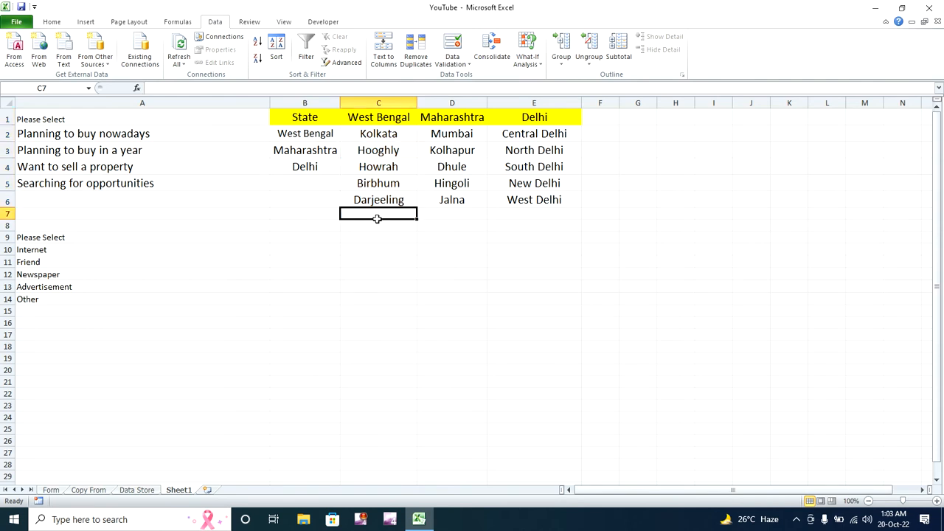
# - Rename the West Bengal state entry in B2 to West_Bengal
pyautogui.click(306, 136)
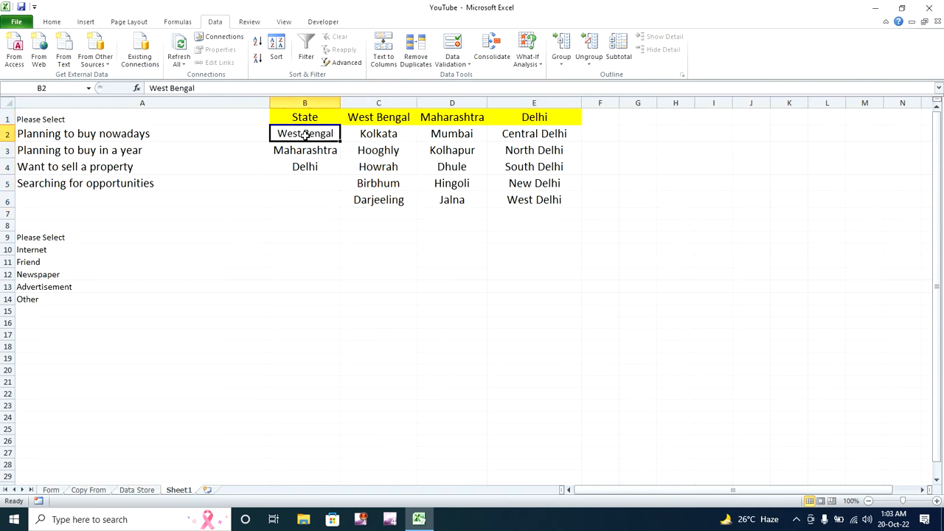
pyautogui.doubleClick(306, 136)
pyautogui.press('BackSpace')
pyautogui.write('_')
pyautogui.click(349, 224)
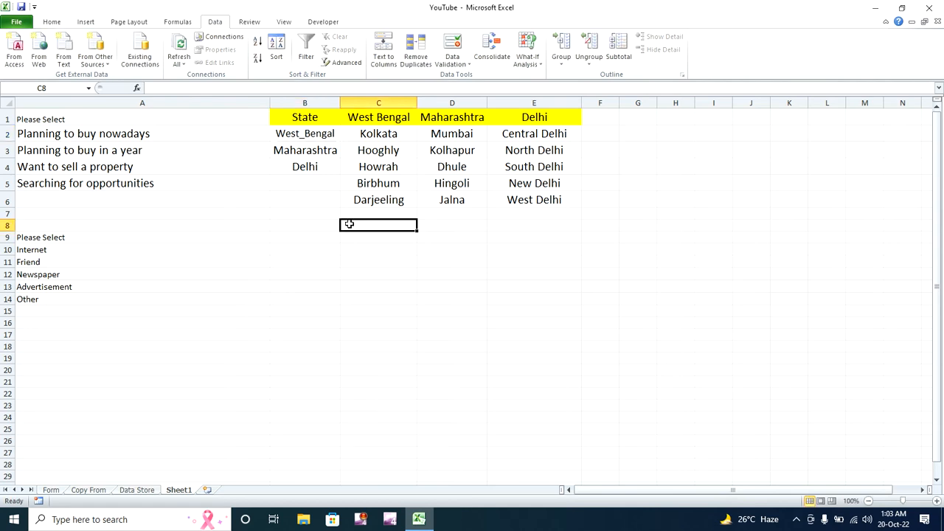
# - Check the West Bengal and Delhi city ranges, then return to the Form sheet
pyautogui.click(381, 121)
pyautogui.click(526, 135)
pyautogui.moveTo(528, 135); pyautogui.dragTo(533, 207)
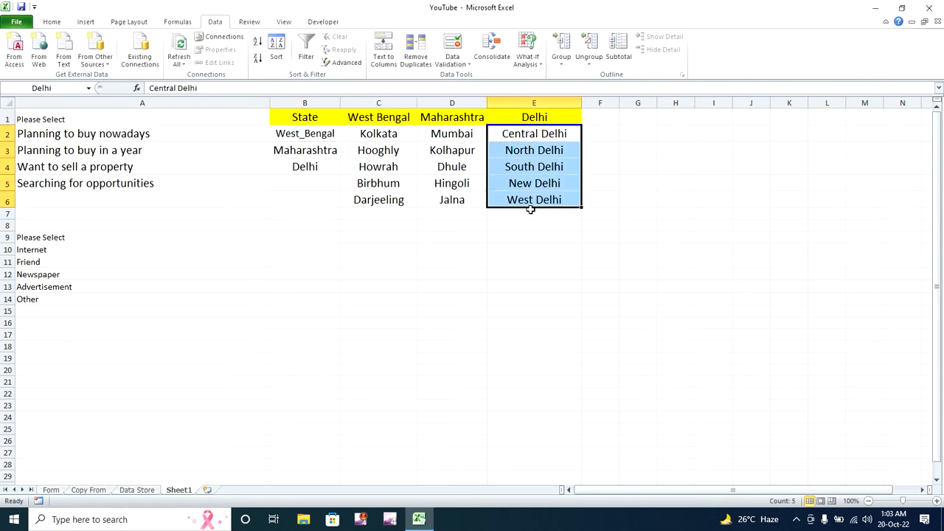
pyautogui.click(499, 223)
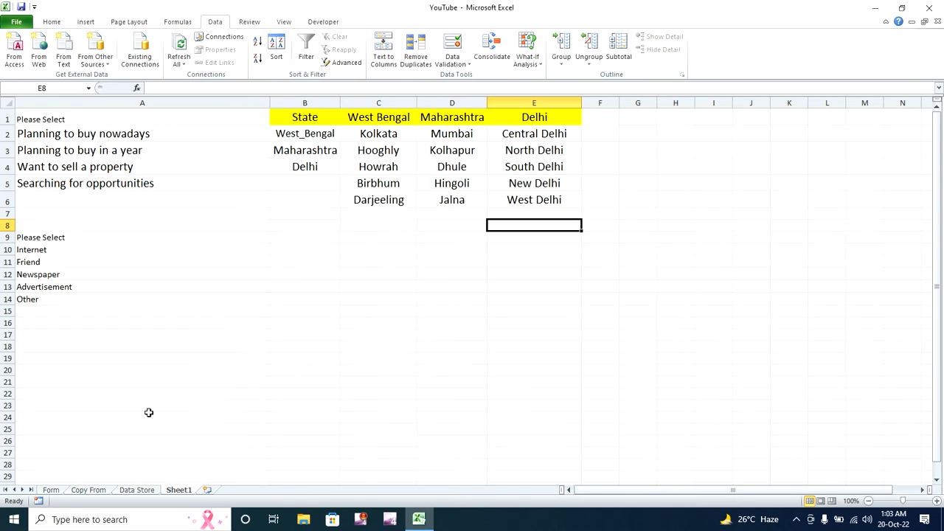
pyautogui.click(86, 490)
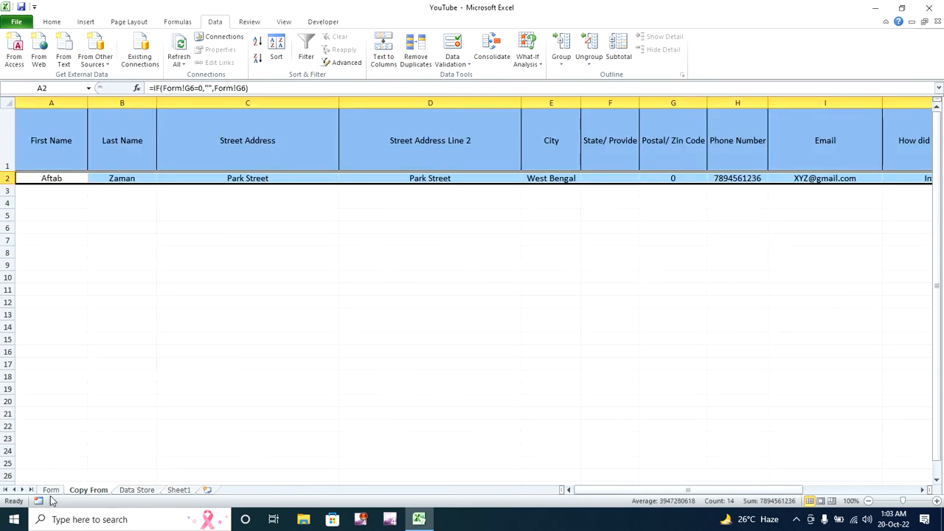
pyautogui.click(51, 490)
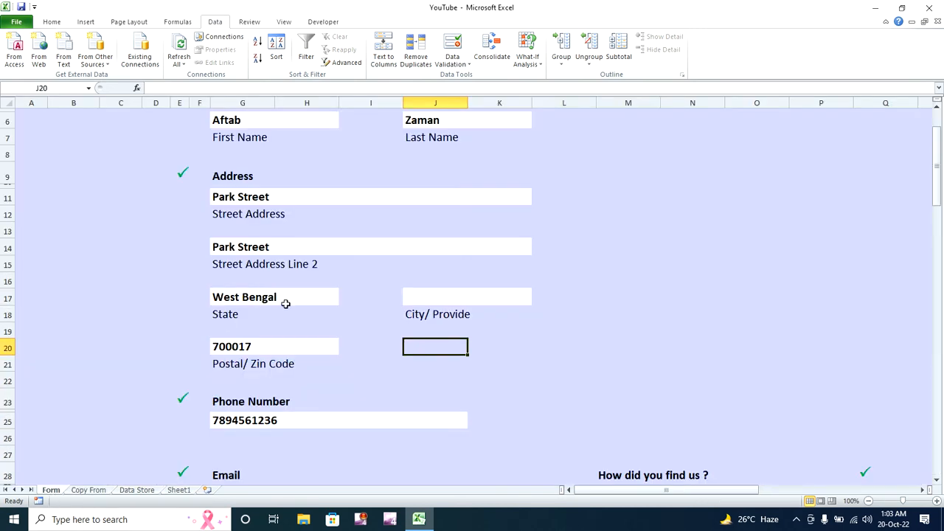
# - Set the Form's State field G17 to West_Bengal and select the City field
pyautogui.click(286, 302)
pyautogui.click(345, 300)
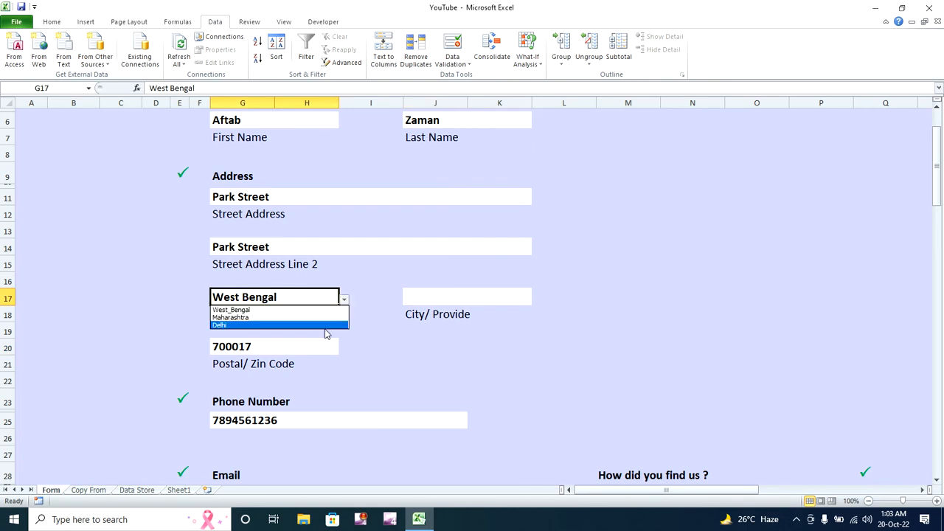
pyautogui.click(318, 317)
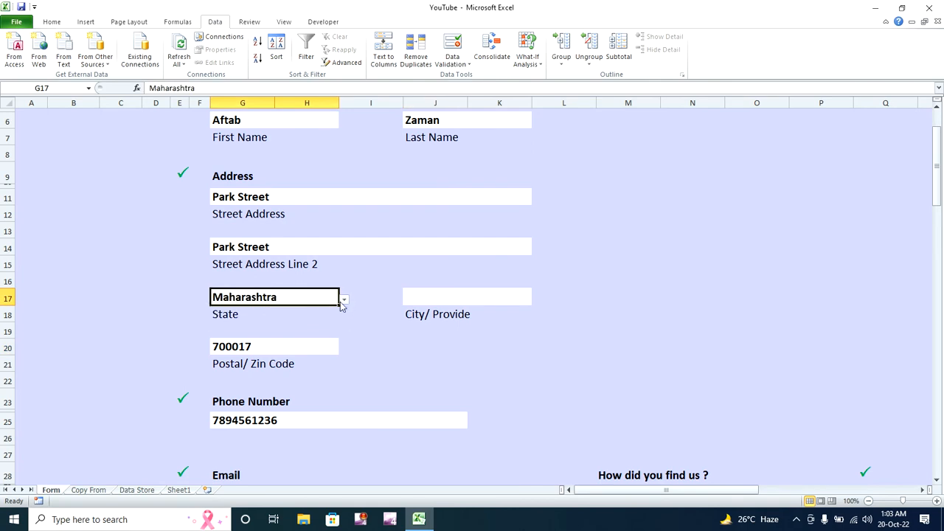
pyautogui.click(344, 300)
pyautogui.click(310, 308)
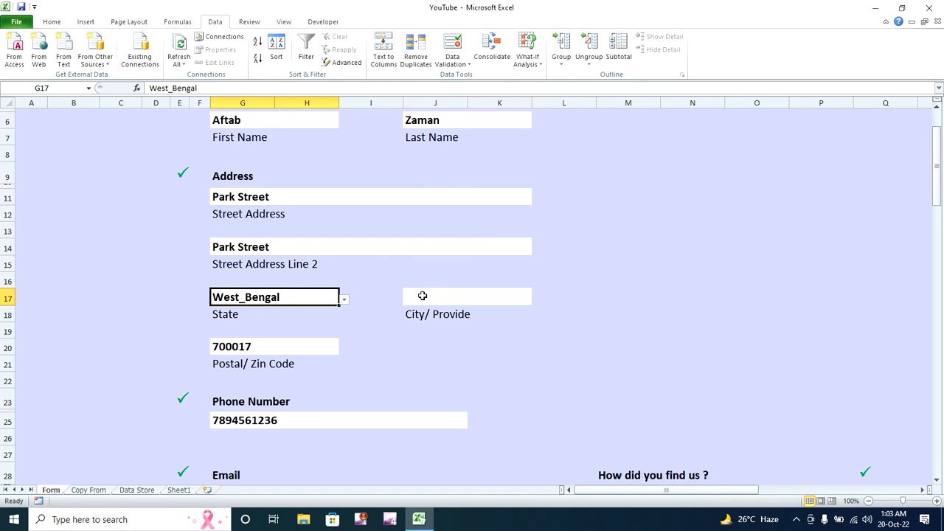
pyautogui.click(420, 296)
pyautogui.click(451, 64)
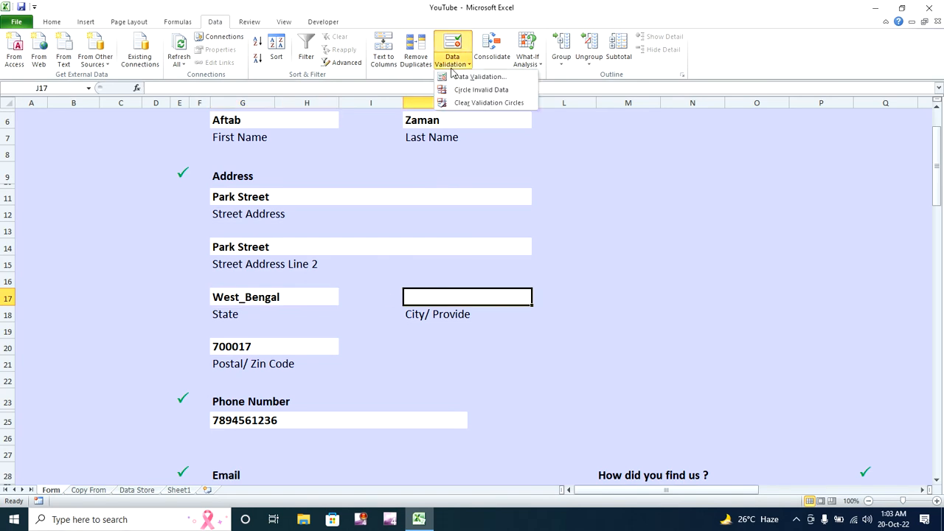
# - Set J17's validation to a List with source =Indirect($G$17)
pyautogui.click(476, 77)
pyautogui.click(611, 209)
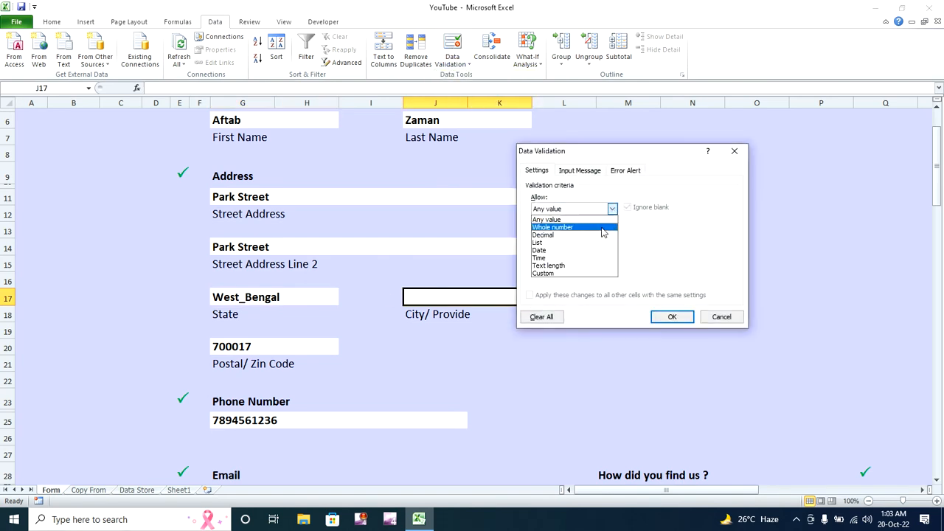
pyautogui.click(598, 242)
pyautogui.click(599, 256)
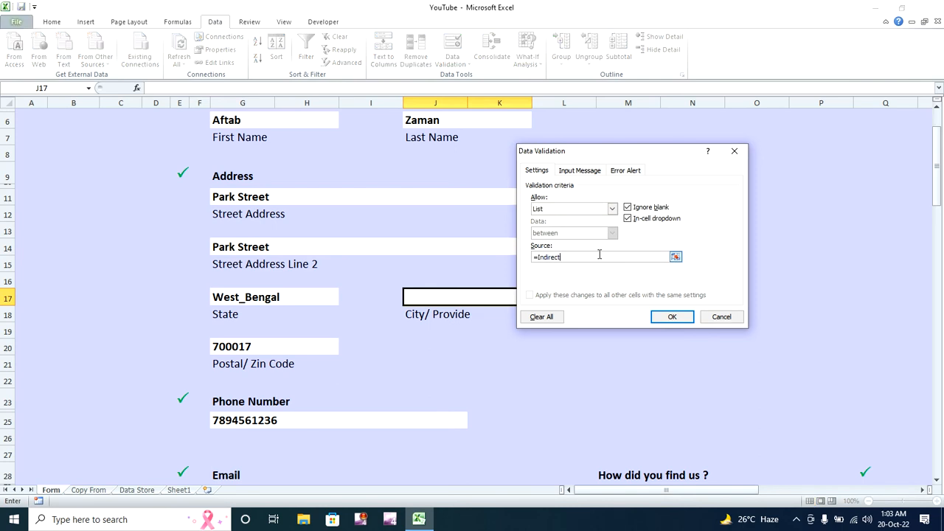
pyautogui.write('=Indirect(')
pyautogui.click(307, 297)
pyautogui.write(')')
pyautogui.click(669, 316)
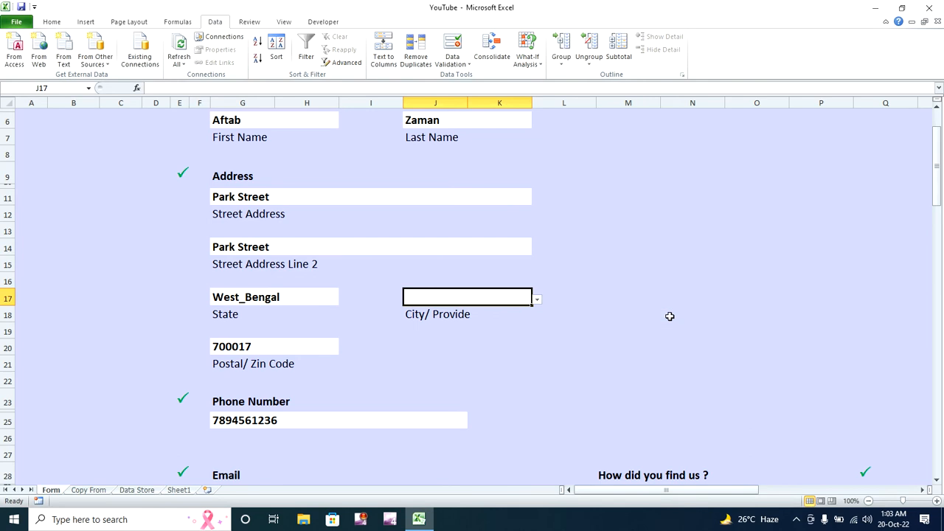
pyautogui.scroll(1, 452, 334)
# - Pick Kolkata for West_Bengal, then switch the state to Maharashtra and pick Mumbai
pyautogui.click(538, 356)
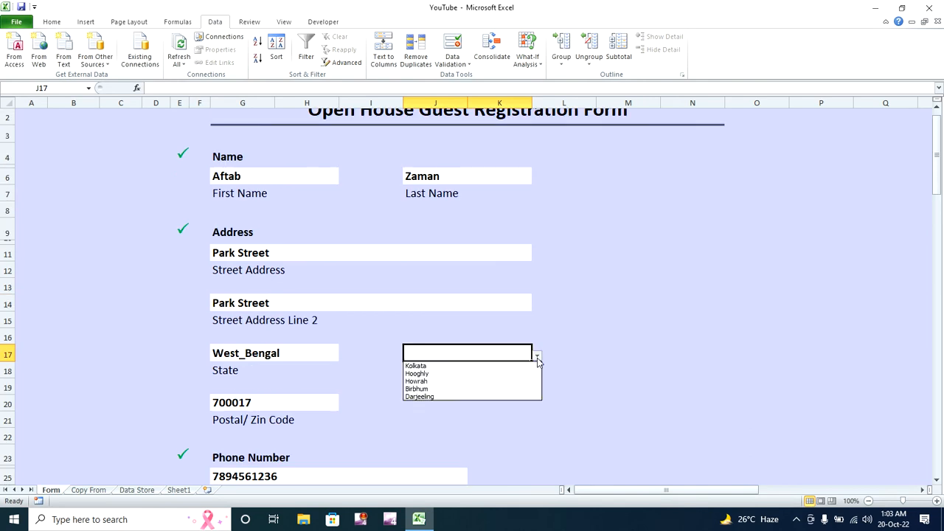
pyautogui.click(476, 365)
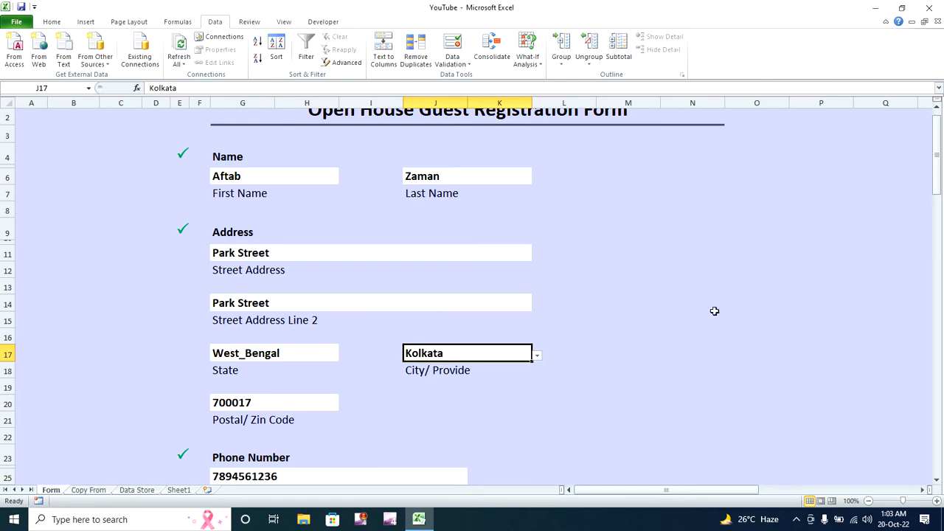
pyautogui.moveTo(935, 164); pyautogui.dragTo(938, 190)
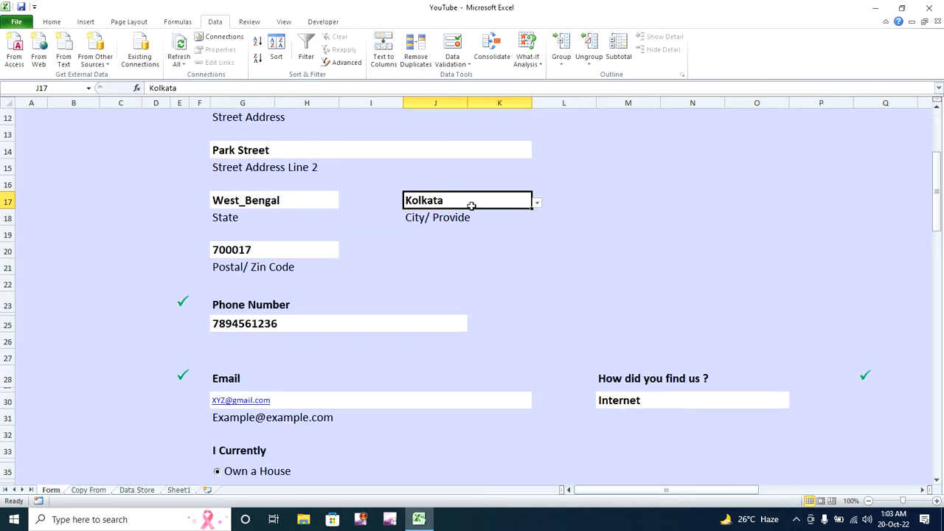
pyautogui.click(309, 199)
pyautogui.click(344, 204)
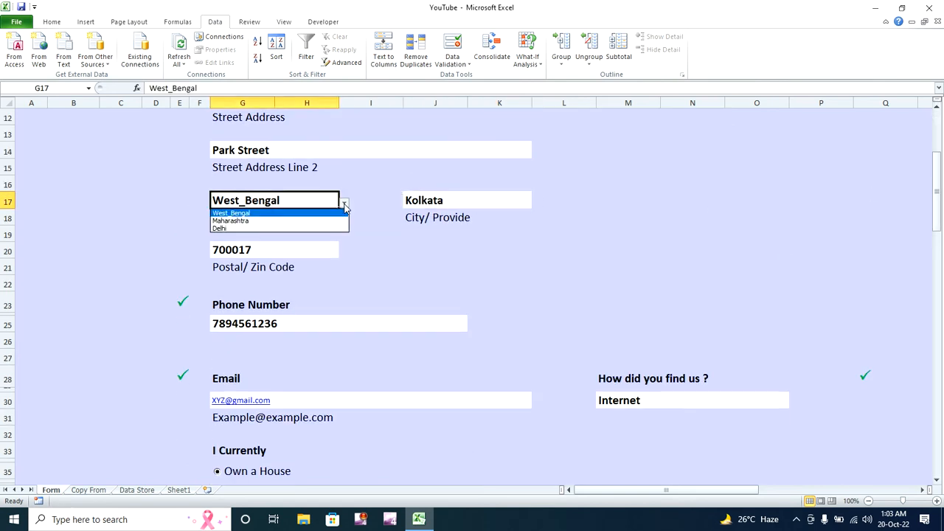
pyautogui.click(335, 219)
pyautogui.click(499, 201)
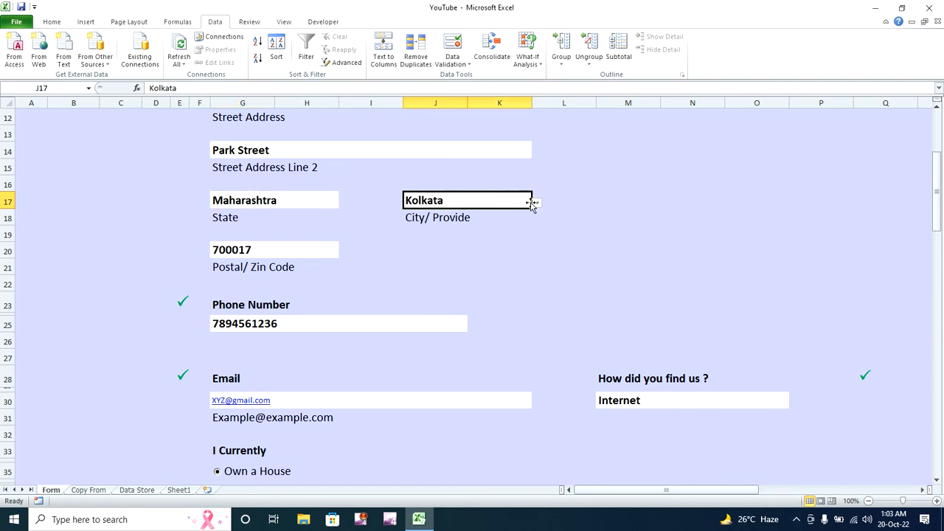
pyautogui.click(537, 203)
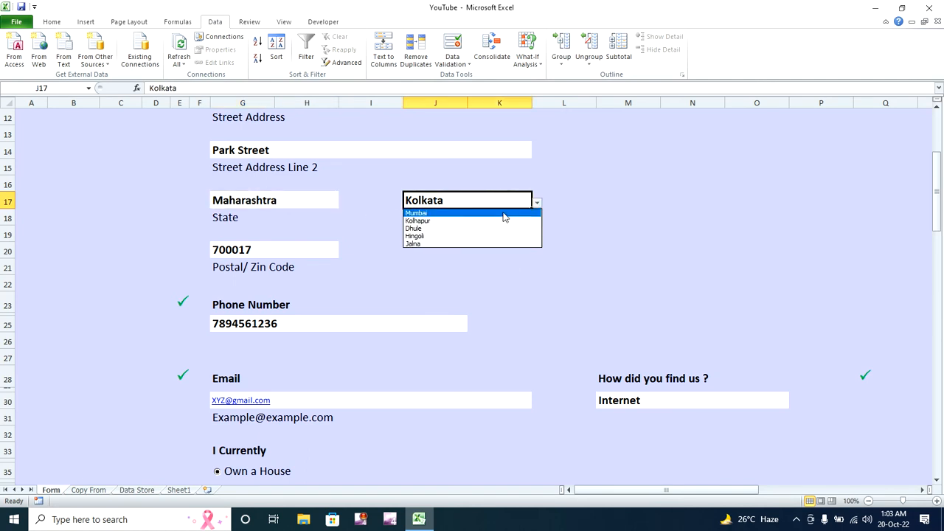
pyautogui.click(503, 213)
# - Set the state to Delhi and the city to Central Delhi
pyautogui.click(311, 201)
pyautogui.click(344, 204)
pyautogui.click(325, 227)
pyautogui.click(476, 202)
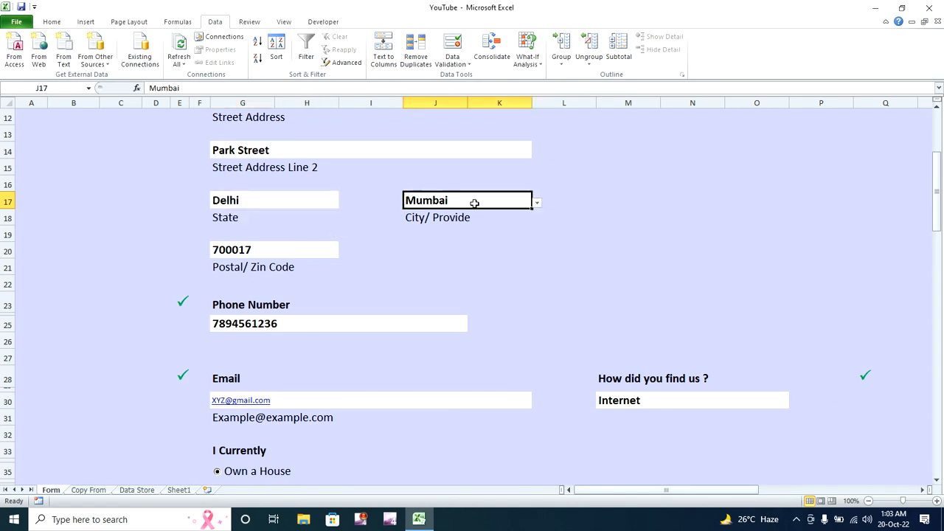
pyautogui.click(537, 203)
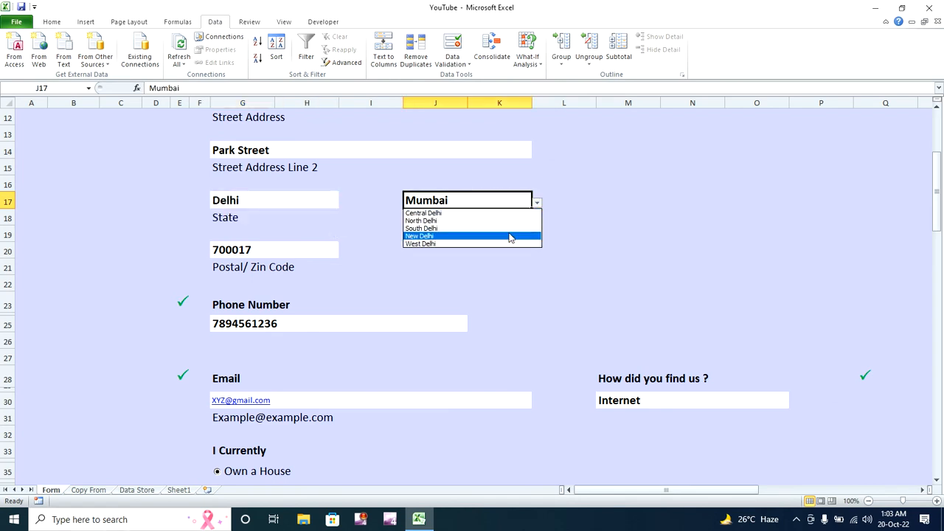
pyautogui.click(507, 214)
pyautogui.click(519, 226)
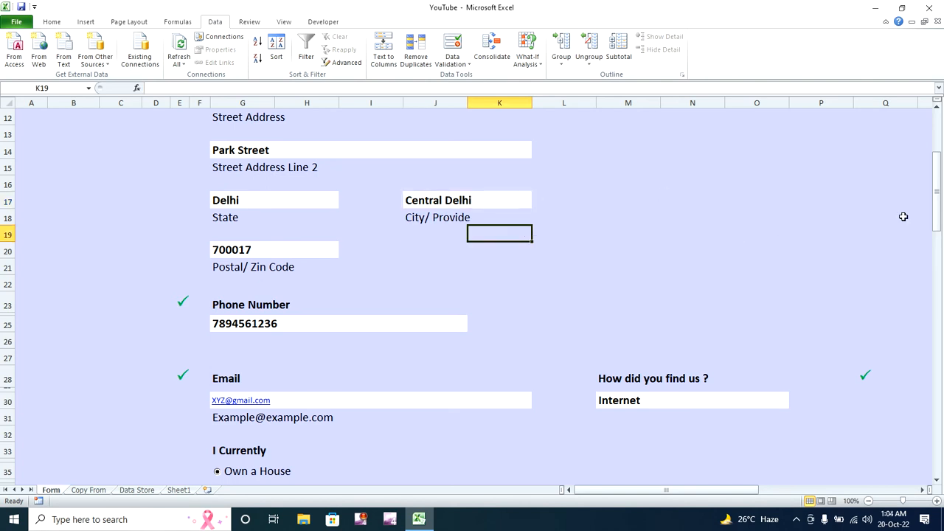
# - Select the postal code cell G20 holding 700017 and open its Data Validation settings
pyautogui.moveTo(938, 208); pyautogui.dragTo(939, 195)
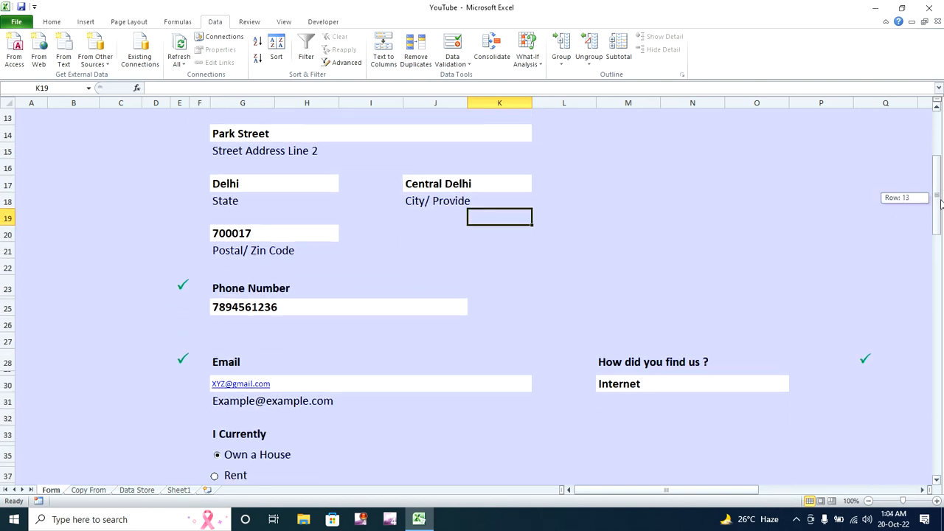
pyautogui.click(270, 236)
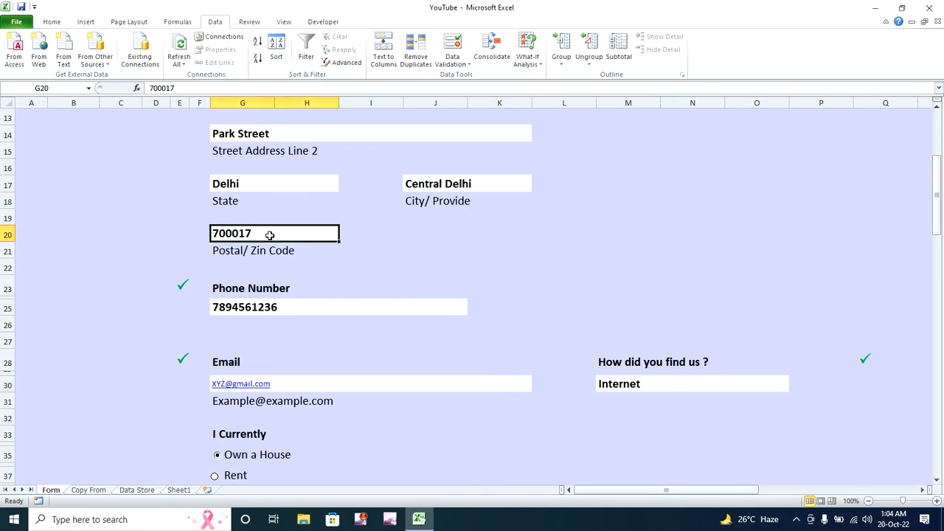
pyautogui.doubleClick(231, 233)
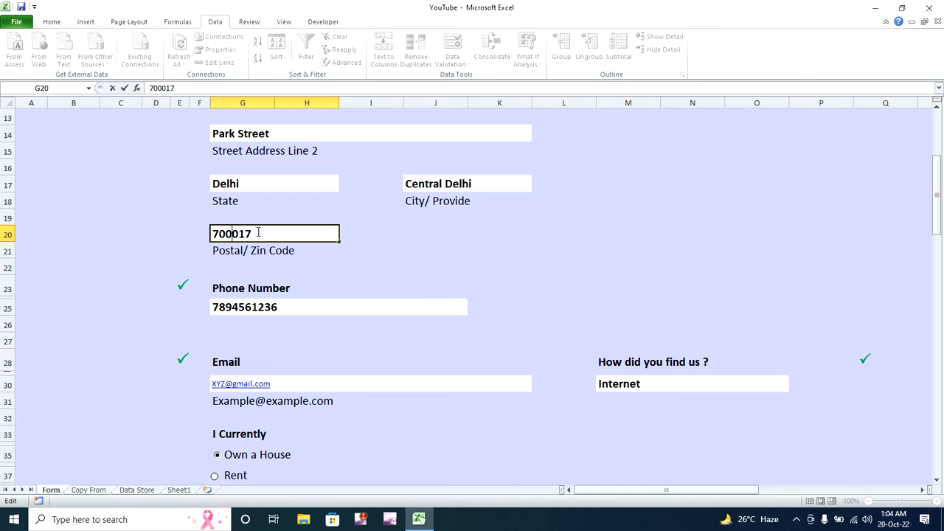
pyautogui.click(263, 263)
pyautogui.click(249, 233)
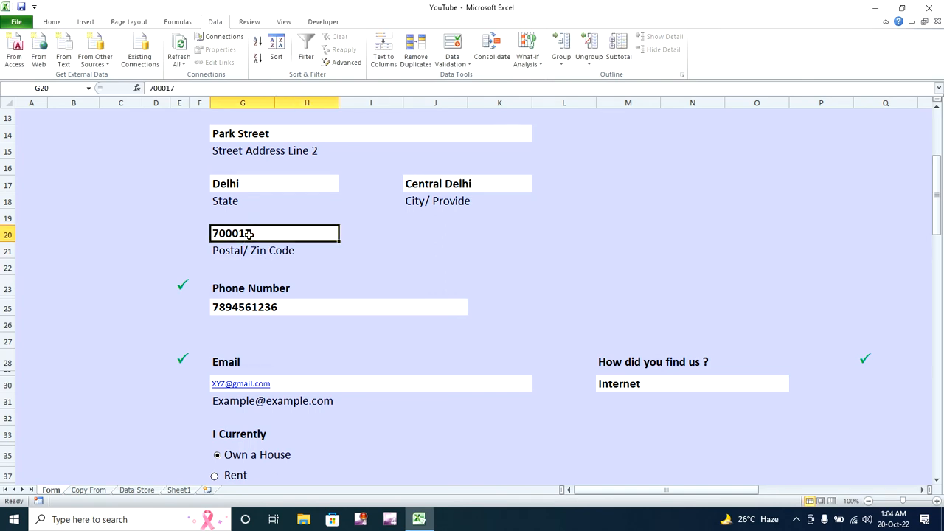
pyautogui.click(453, 51)
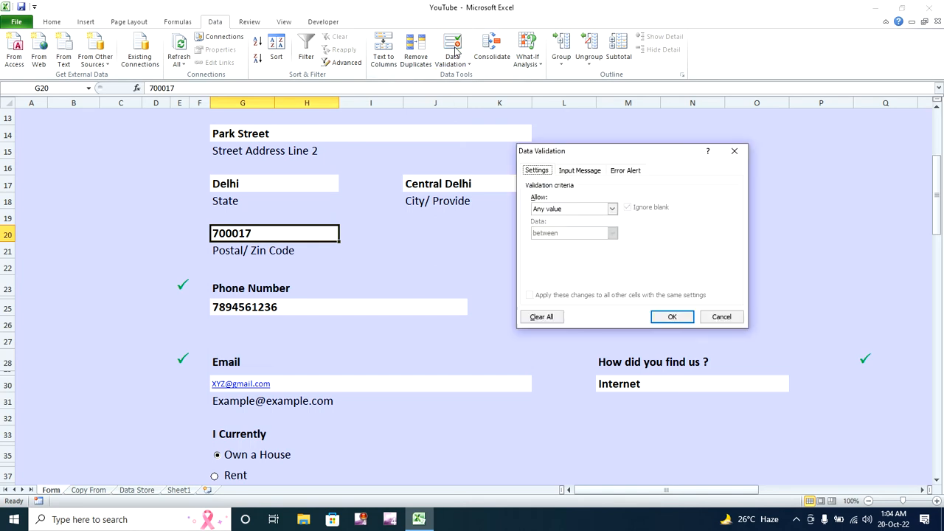
# - Give G20 Custom validation with formula =and(isnumber(G20), len(G20)=6)
pyautogui.click(612, 208)
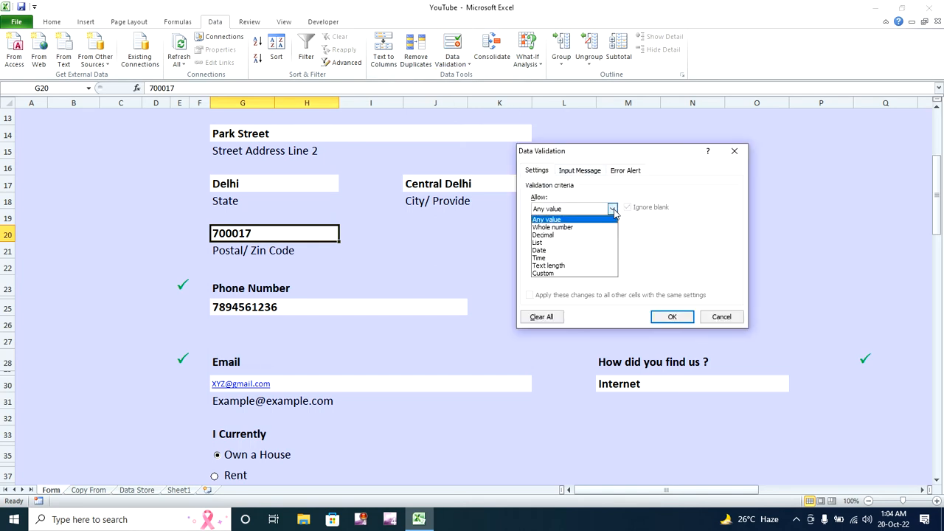
pyautogui.click(595, 273)
pyautogui.click(589, 257)
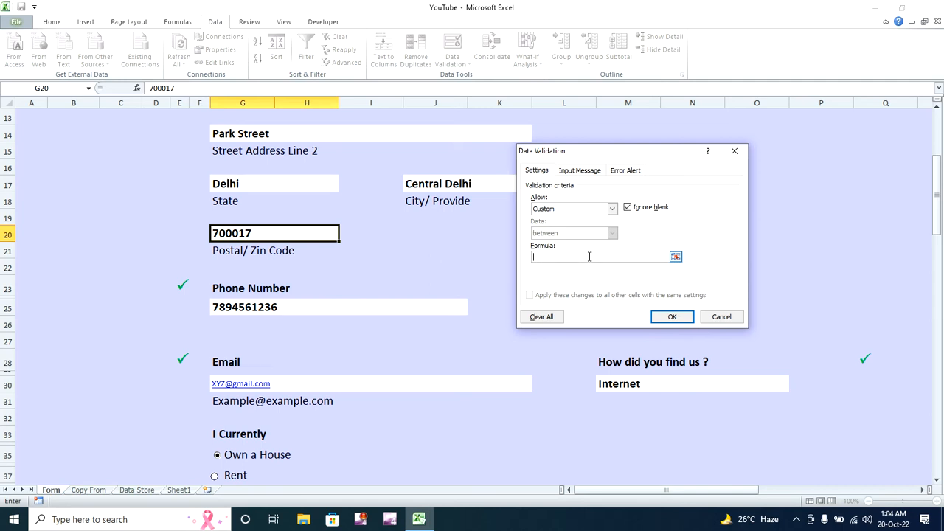
pyautogui.write('=and(isnumber(')
pyautogui.click(279, 235)
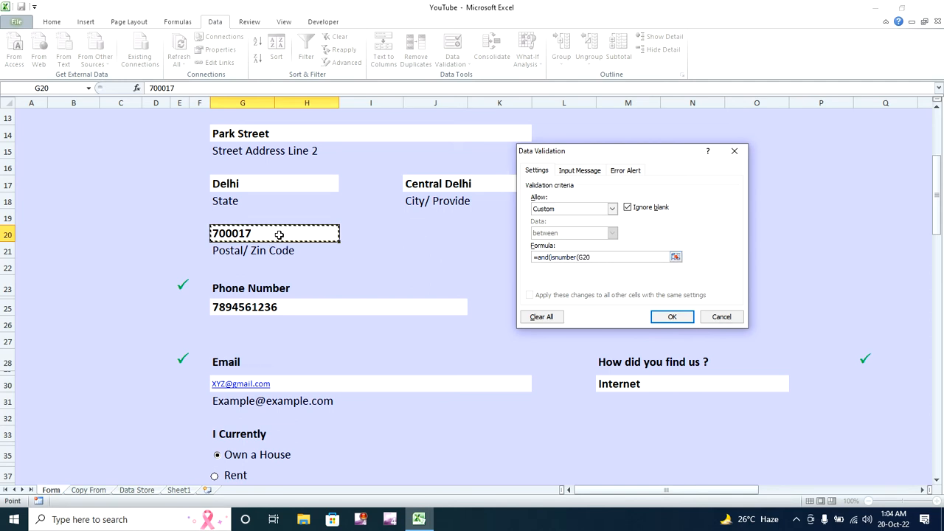
pyautogui.write(')')
pyautogui.write(', len(')
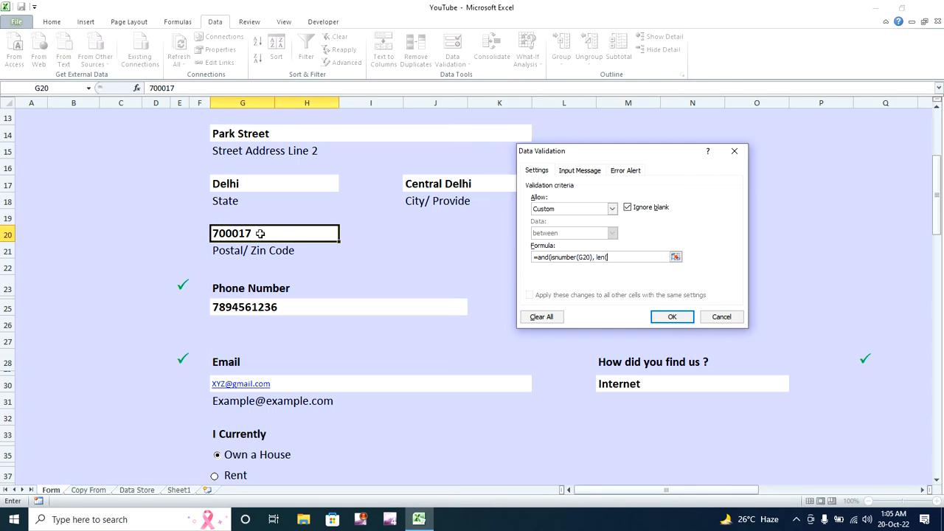
pyautogui.click(257, 233)
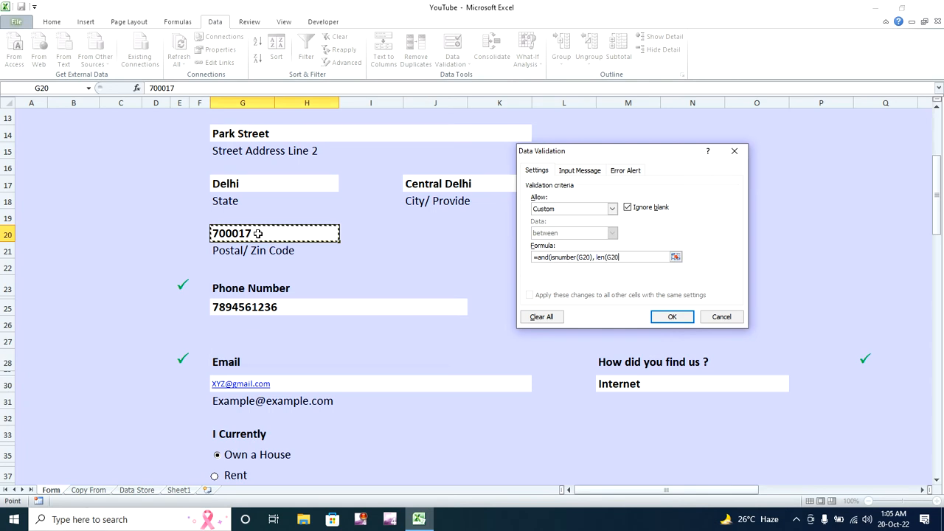
pyautogui.write(')=')
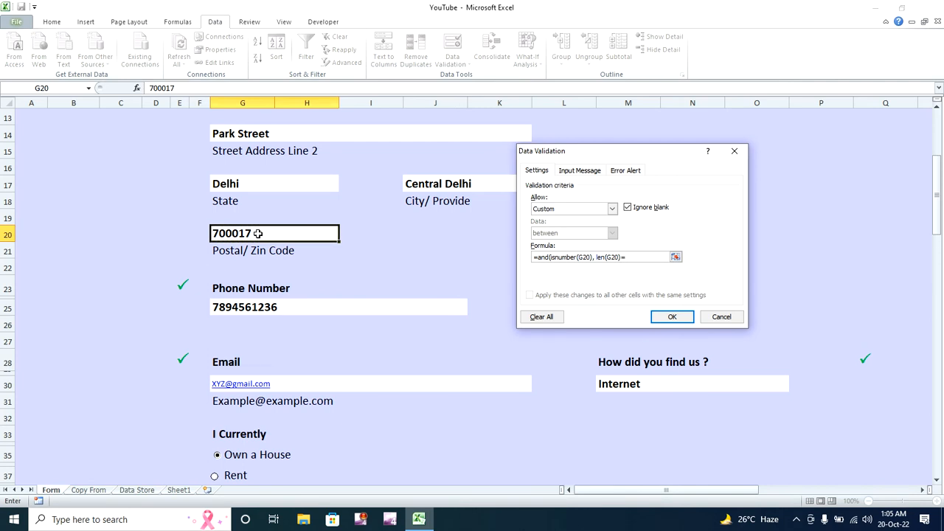
pyautogui.write('6)')
pyautogui.click(667, 317)
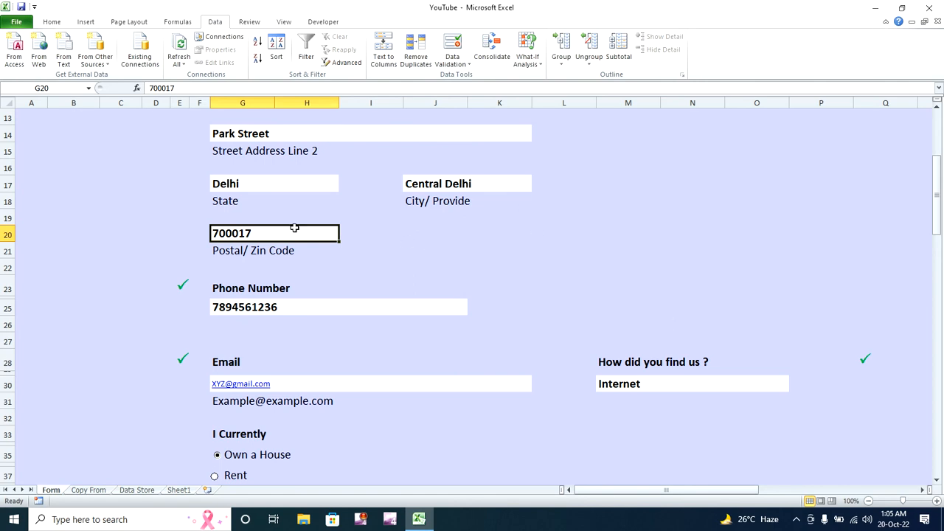
# - Enter 'khfff' in G20, see it rejected, and re-enter 700017
pyautogui.write('khfff')
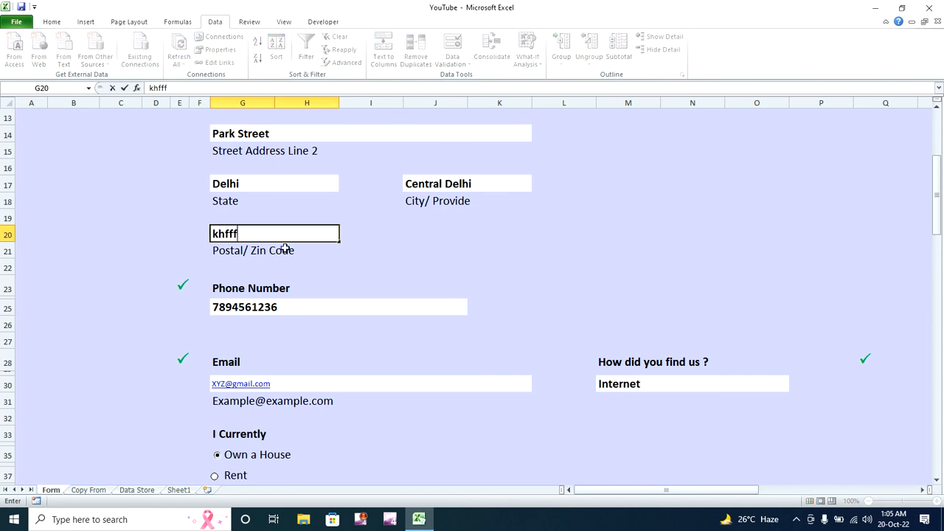
pyautogui.press('Return')
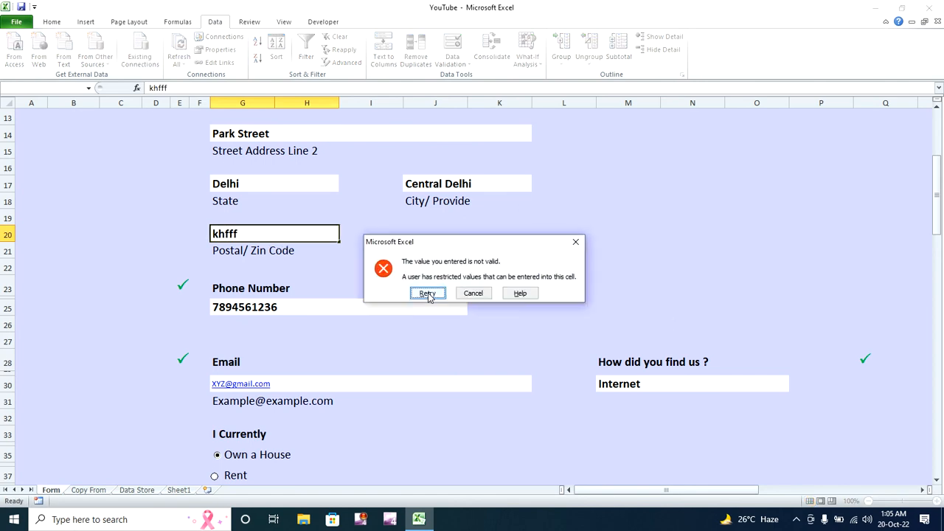
pyautogui.click(428, 293)
pyautogui.click(311, 238)
pyautogui.press('BackSpace')
pyautogui.press('BackSpace')
pyautogui.press('BackSpace')
pyautogui.press('BackSpace')
pyautogui.press('BackSpace')
pyautogui.write('700001')
pyautogui.press('BackSpace')
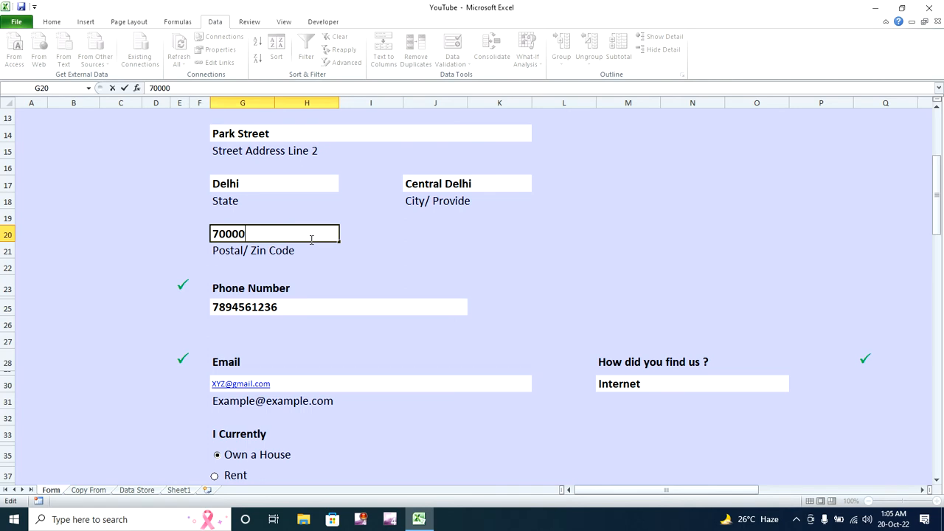
pyautogui.press('BackSpace')
pyautogui.write('17')
pyautogui.press('Return')
# - Try seven- and five-digit postal codes, both rejected, then restore 700017
pyautogui.click(310, 240)
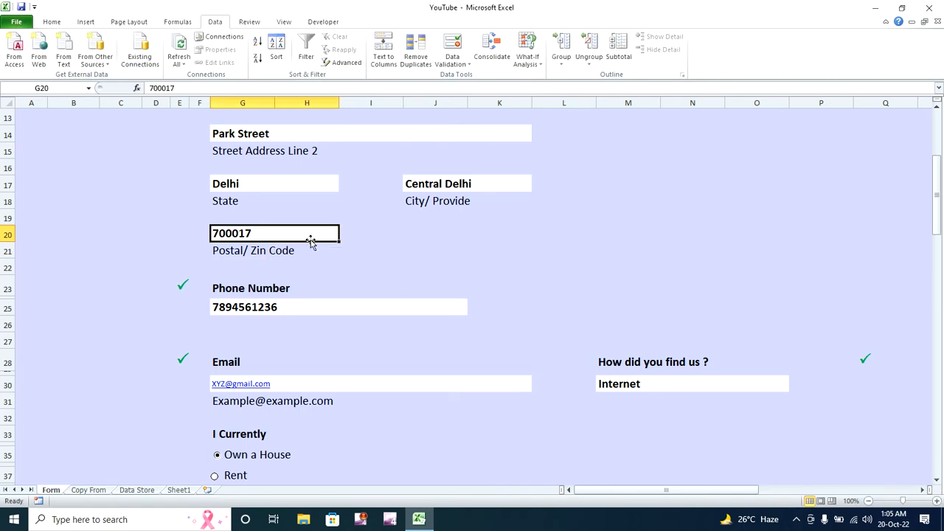
pyautogui.doubleClick(310, 240)
pyautogui.write('8')
pyautogui.press('Return')
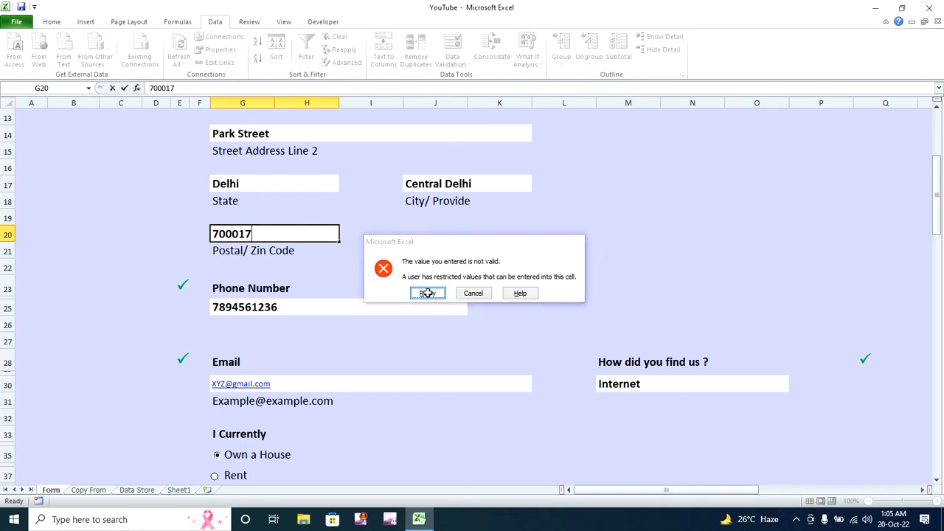
pyautogui.click(428, 292)
pyautogui.press('End')
pyautogui.press('BackSpace')
pyautogui.press('BackSpace')
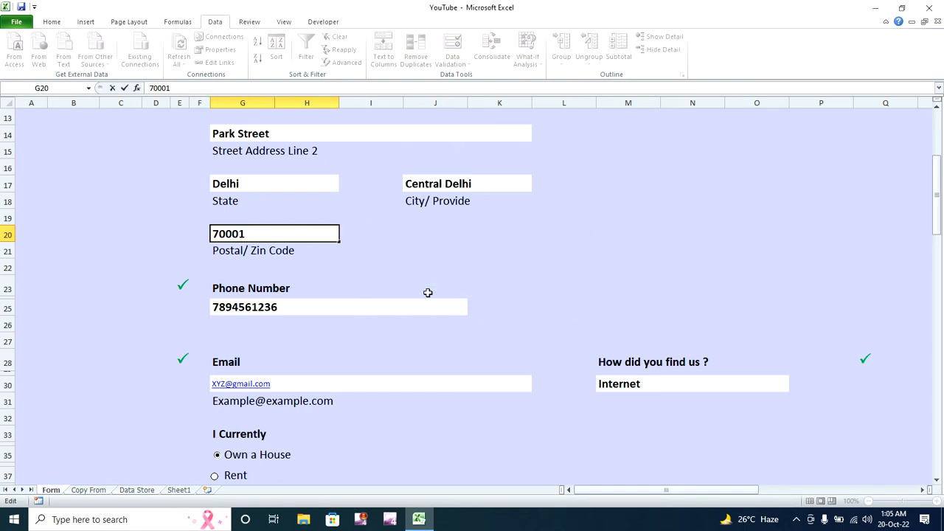
pyautogui.press('Return')
pyautogui.click(427, 293)
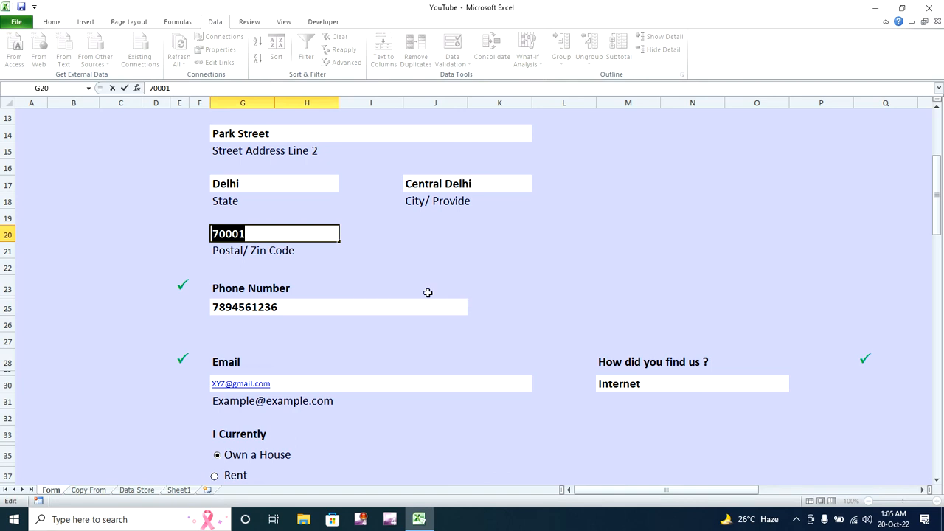
pyautogui.press('End')
pyautogui.write('7')
pyautogui.press('Return')
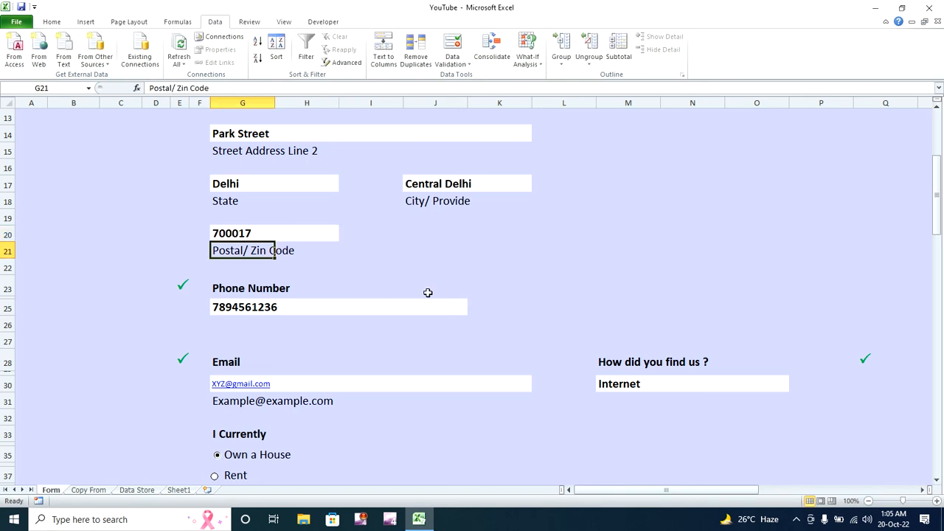
pyautogui.click(277, 308)
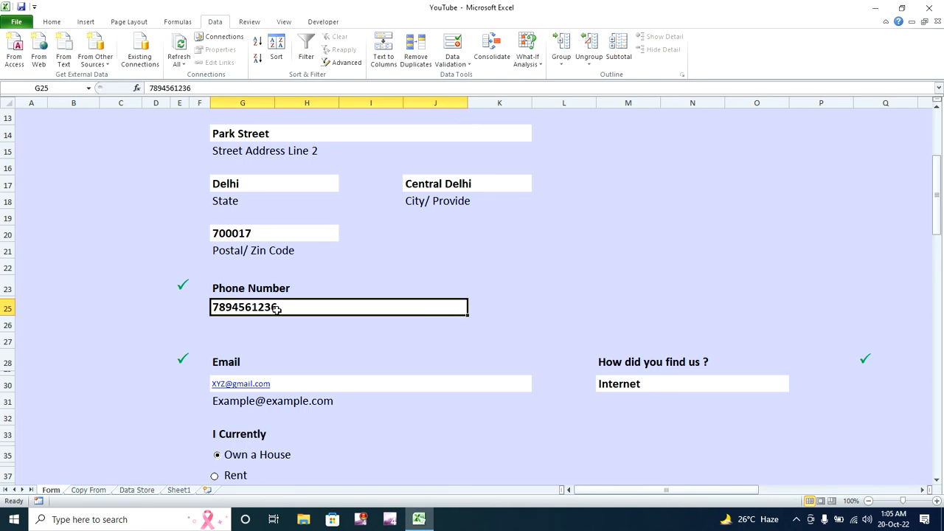
# - Give phone cell G25 Custom validation =and(isnumber(G25), len(G25)=10)
pyautogui.click(465, 65)
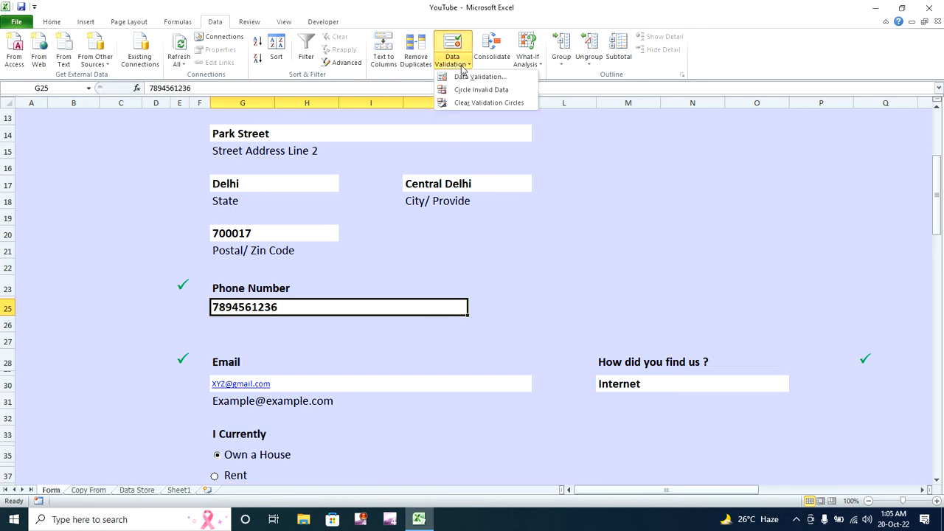
pyautogui.click(469, 78)
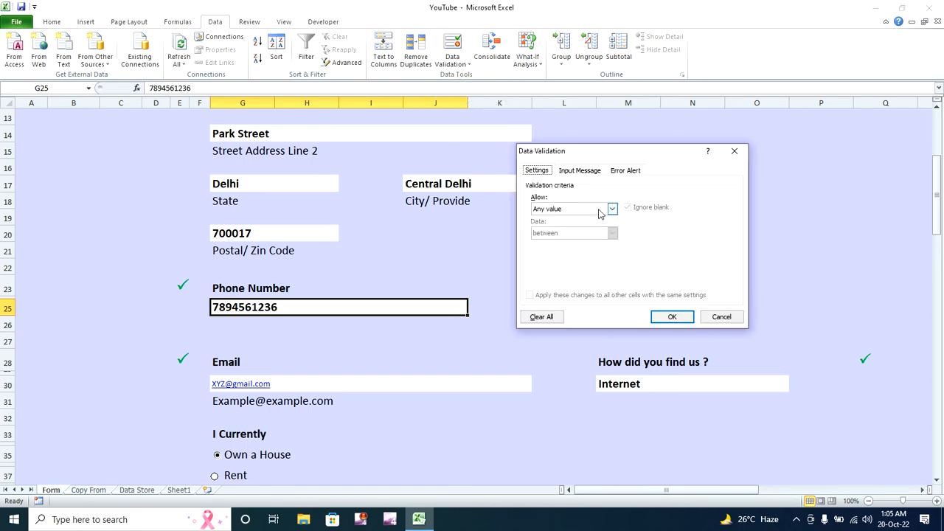
pyautogui.click(612, 210)
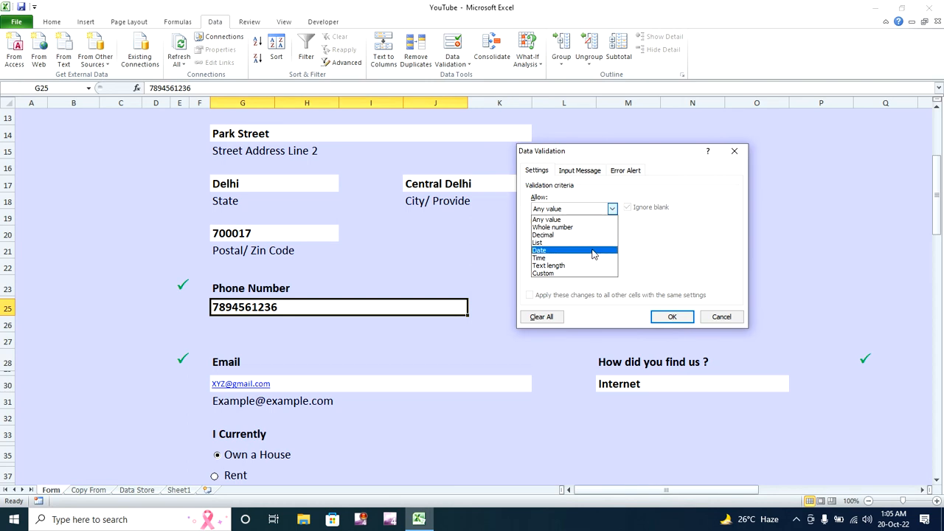
pyautogui.click(594, 274)
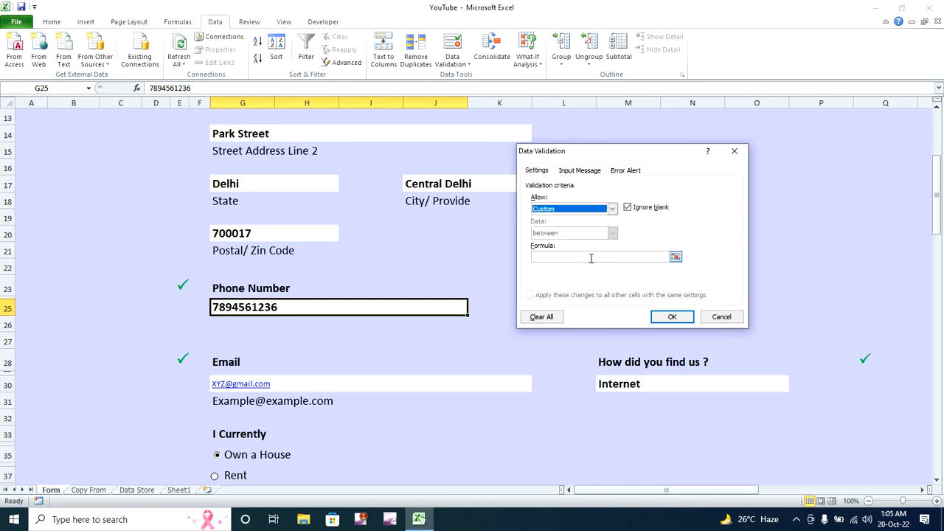
pyautogui.click(591, 258)
pyautogui.write('=and')
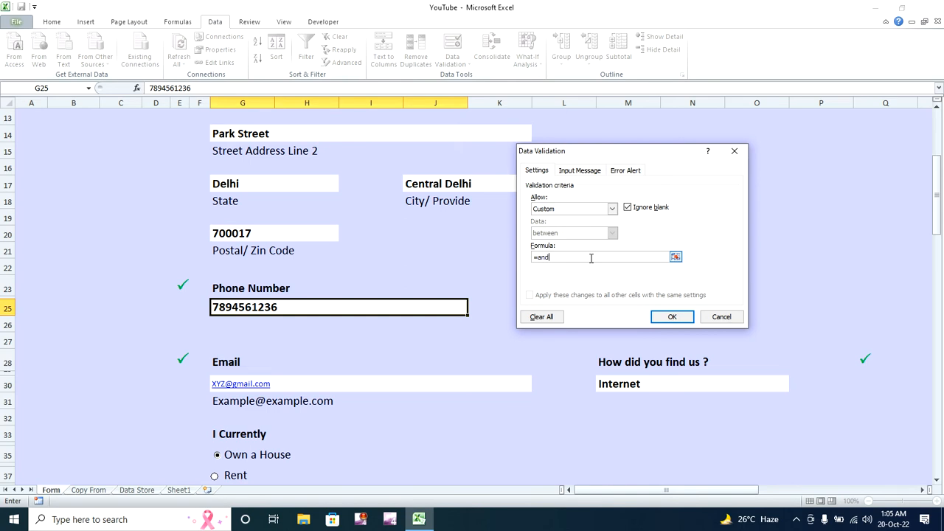
pyautogui.write('(isnumber(')
pyautogui.click(370, 308)
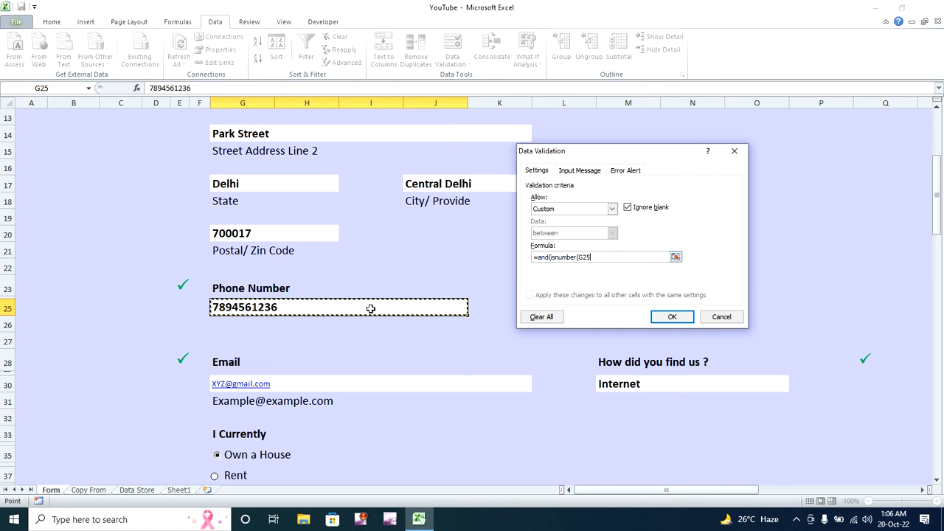
pyautogui.write(',')
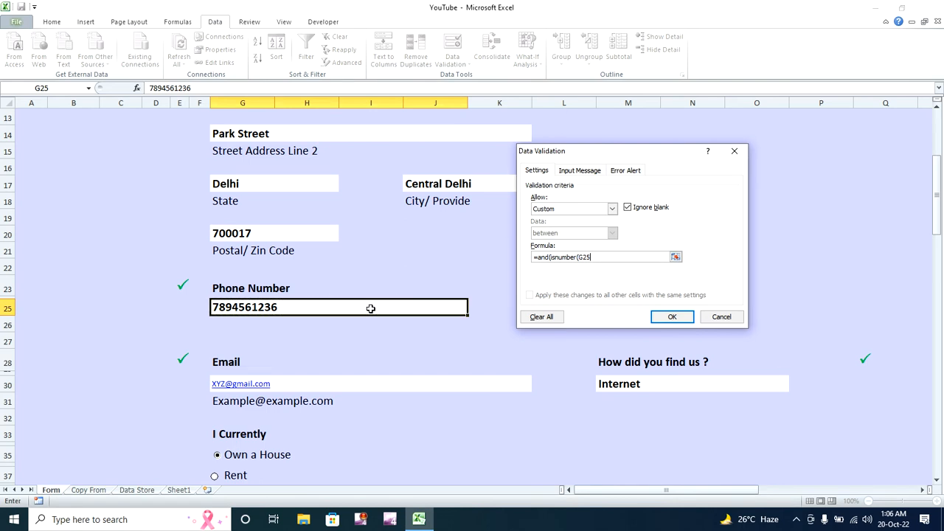
pyautogui.write(', len(')
pyautogui.click(353, 308)
pyautogui.write(')=10')
# - Apply the 10-digit phone rule and confirm 11- and 9-digit numbers are rejected
pyautogui.press('Return')
pyautogui.doubleClick(324, 309)
pyautogui.write('8')
pyautogui.press('Return')
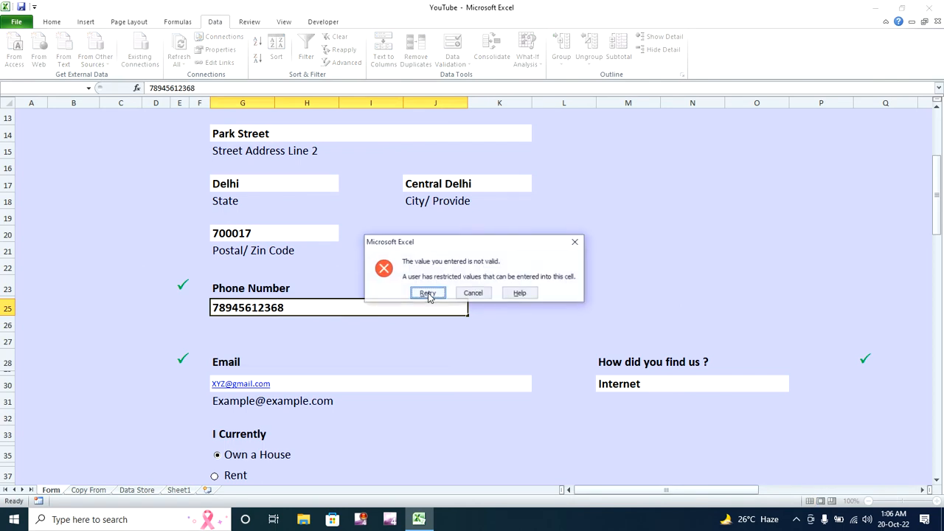
pyautogui.click(429, 293)
pyautogui.press('BackSpace')
pyautogui.write('789456123')
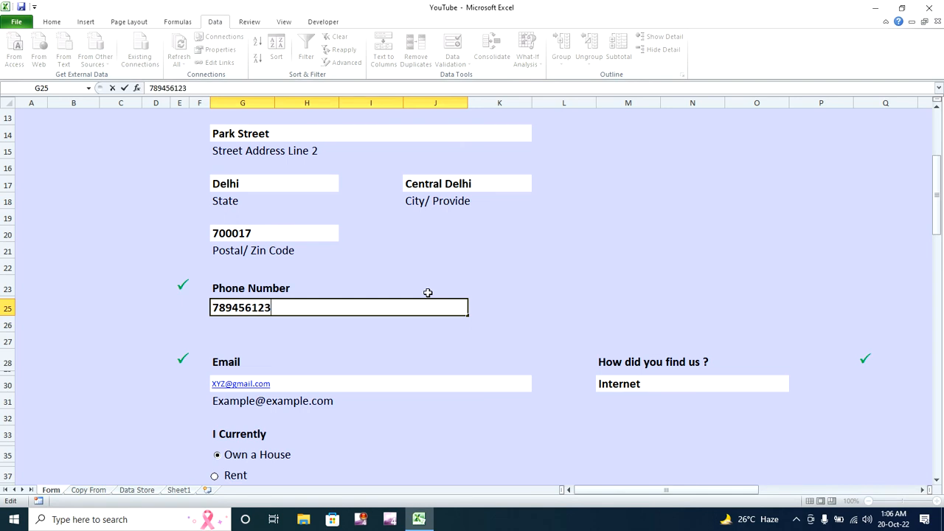
pyautogui.press('Return')
pyautogui.click(428, 293)
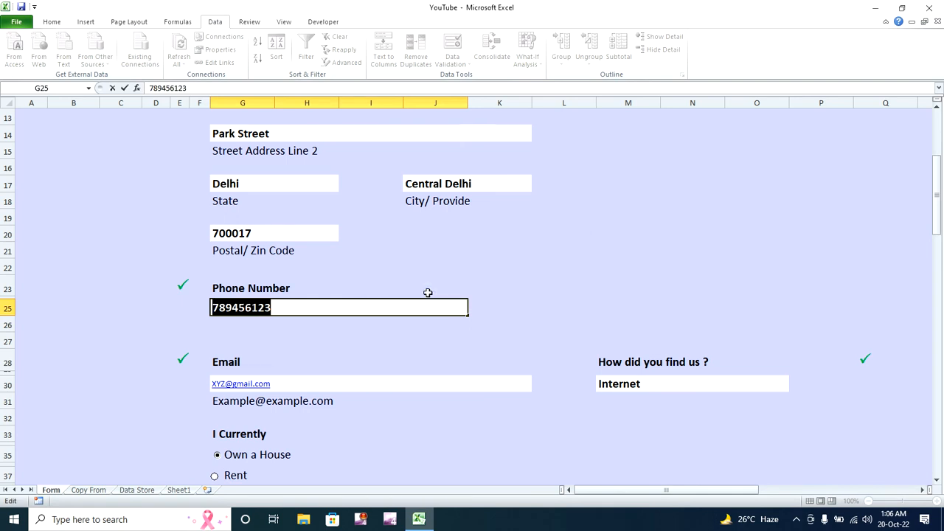
pyautogui.press('Right')
pyautogui.write('8')
pyautogui.press('Return')
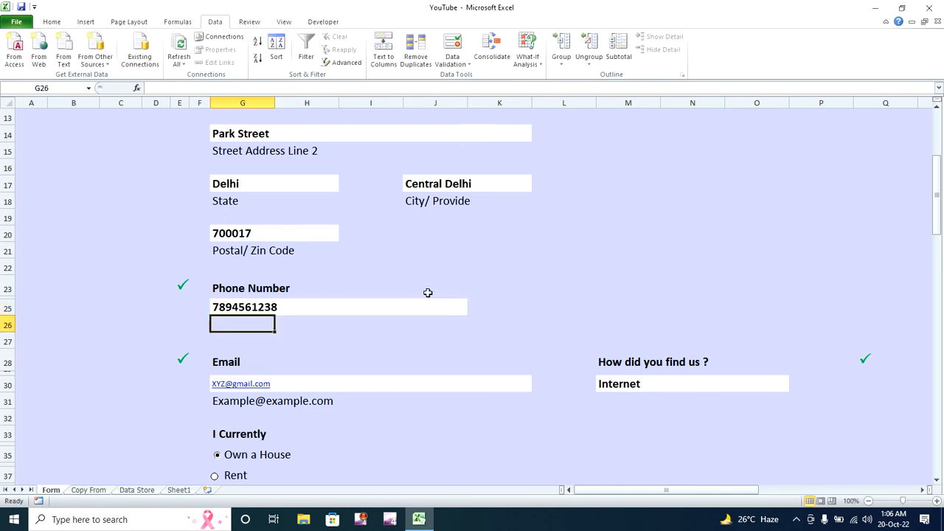
pyautogui.moveTo(938, 212); pyautogui.dragTo(937, 224)
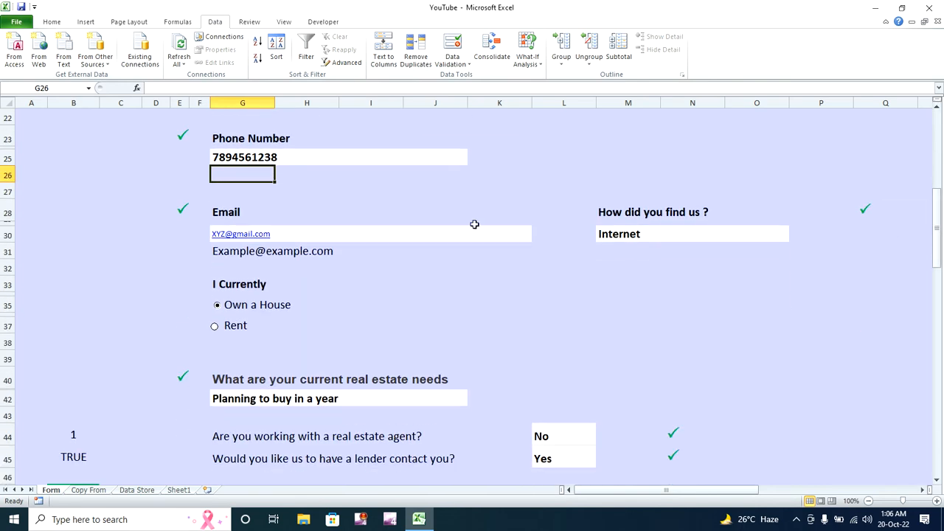
pyautogui.click(441, 235)
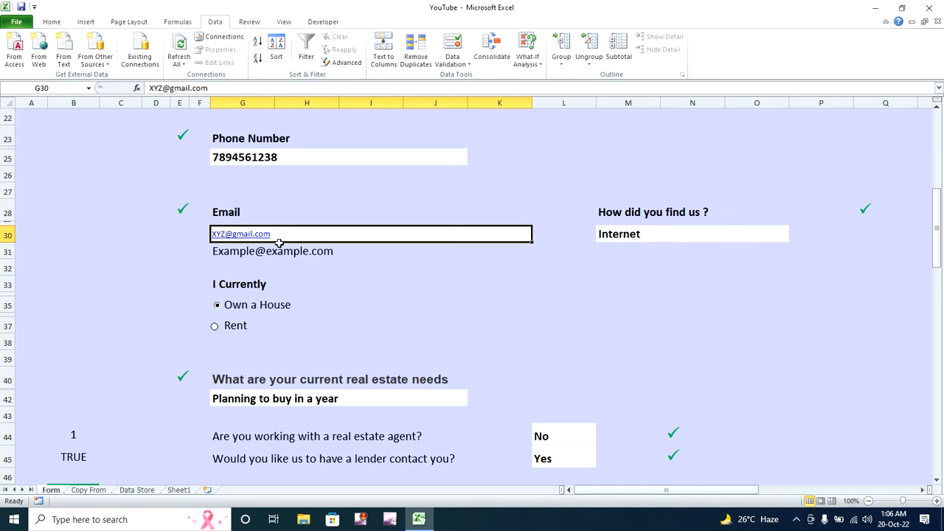
# - Open Data Validation for G30, set Allow to Custom, and place the cursor in Formula
pyautogui.click(456, 64)
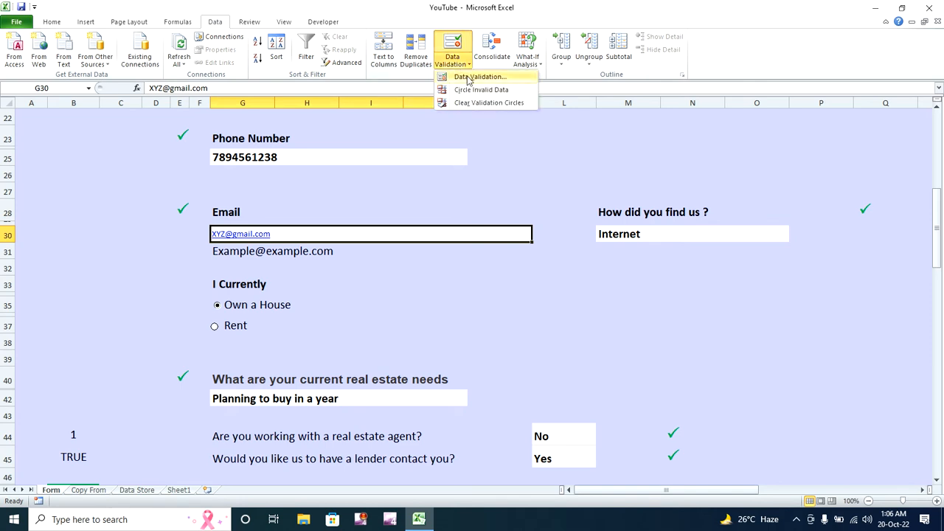
pyautogui.click(478, 77)
pyautogui.click(613, 209)
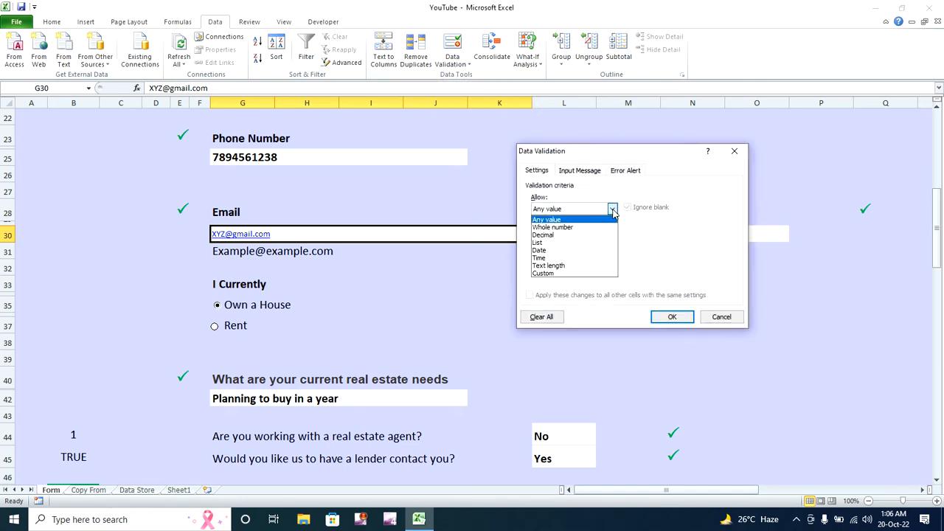
pyautogui.click(579, 274)
pyautogui.click(576, 256)
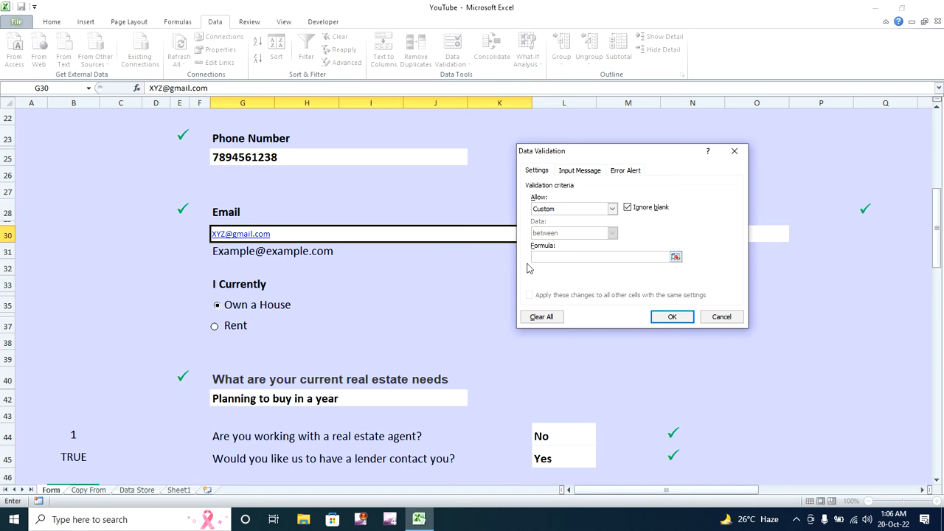
# - Type the formula =ISNUMBER(MATCH("*@*.?*",G30,0)) into the Formula box
pyautogui.write('=isn')
pyautogui.write('c')
pyautogui.write('@')
pyautogui.write('?*",')
pyautogui.click(295, 234)
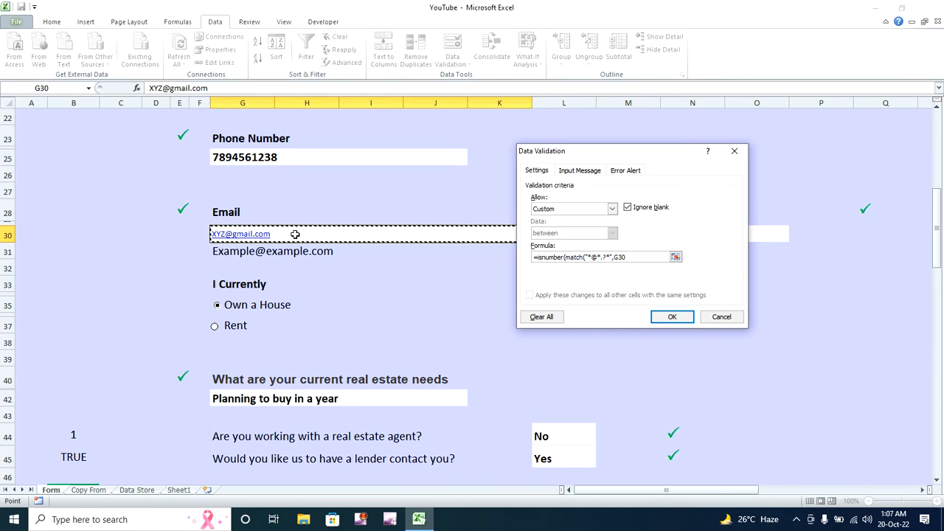
pyautogui.write(',0')
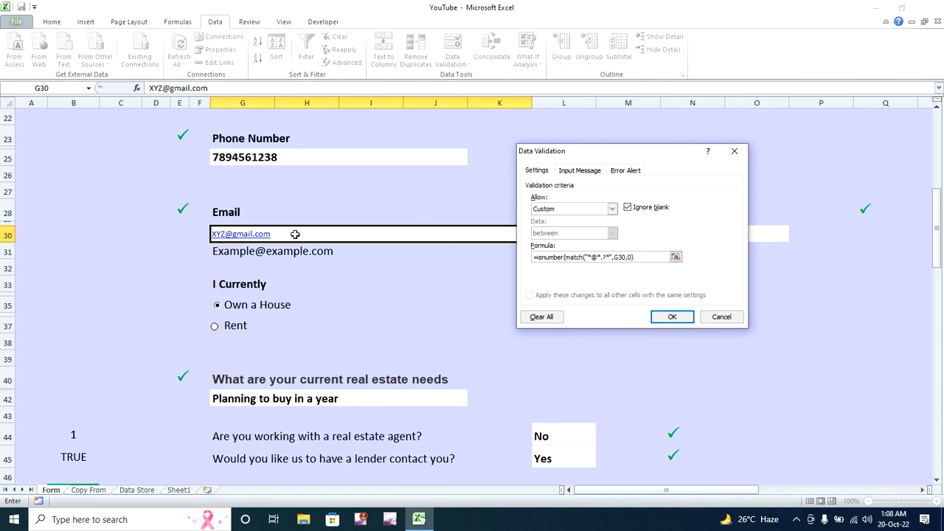
# - Apply the email rule, fixing the formula after Excel rejects it
pyautogui.click(675, 317)
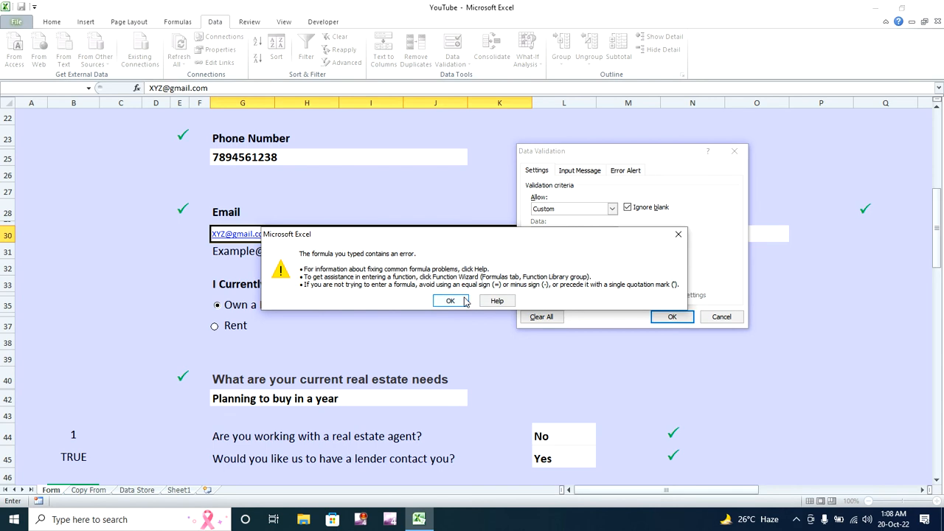
pyautogui.click(451, 300)
pyautogui.click(647, 256)
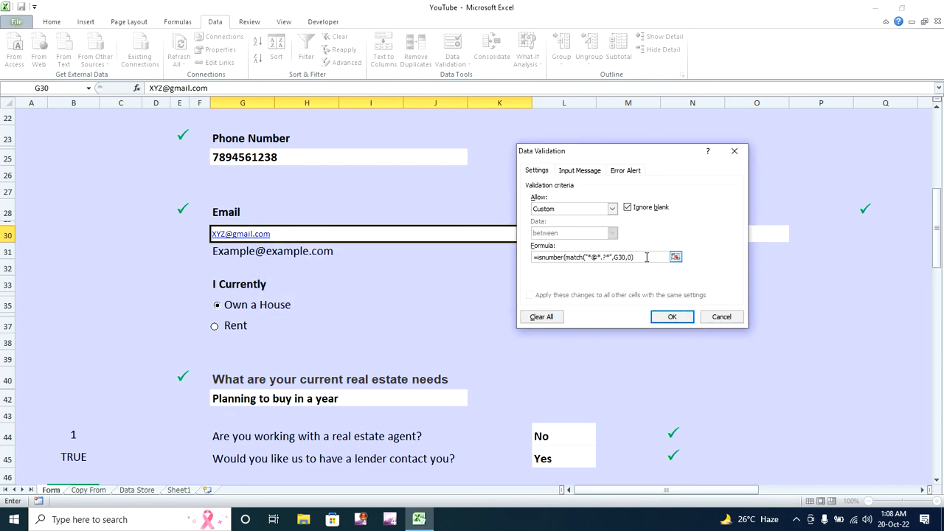
pyautogui.click(666, 315)
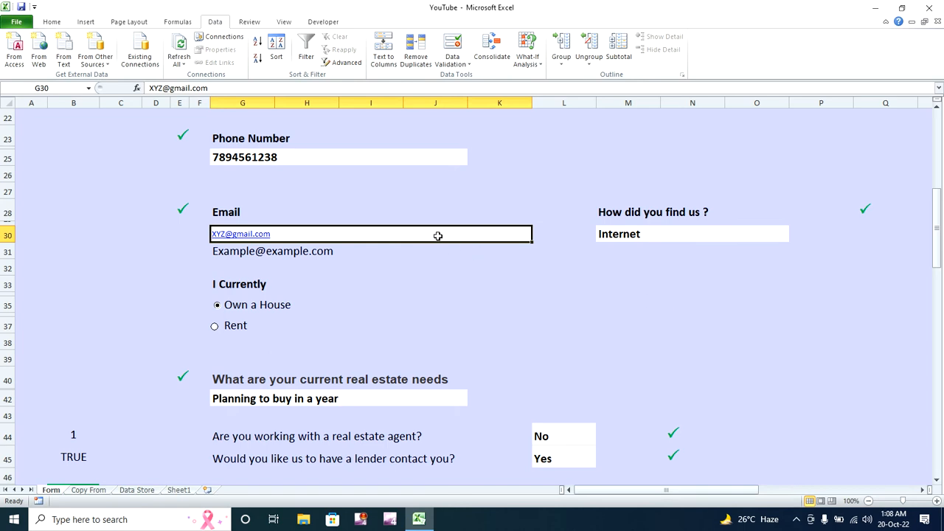
# - Clear G30 and confirm the entries 78977 and jhgfdd are rejected
pyautogui.press('BackSpace')
pyautogui.press('Return')
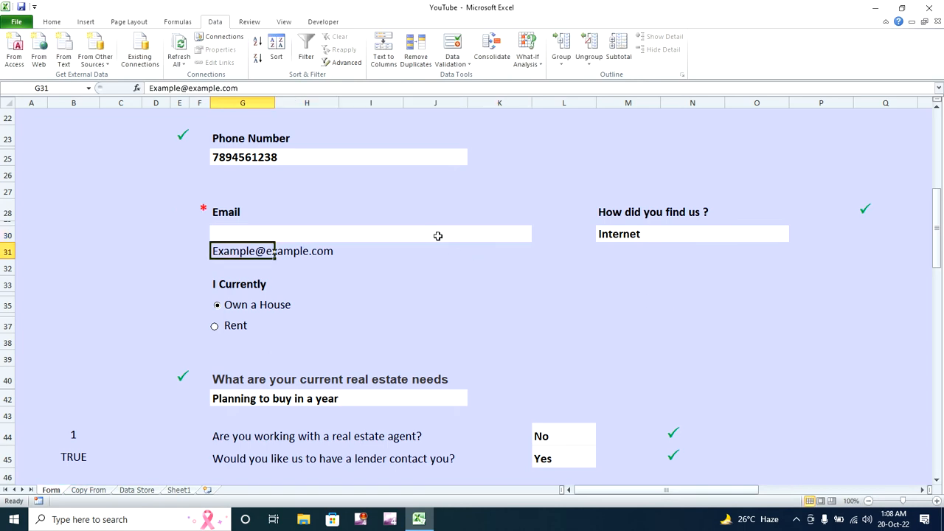
pyautogui.click(438, 236)
pyautogui.write('78977')
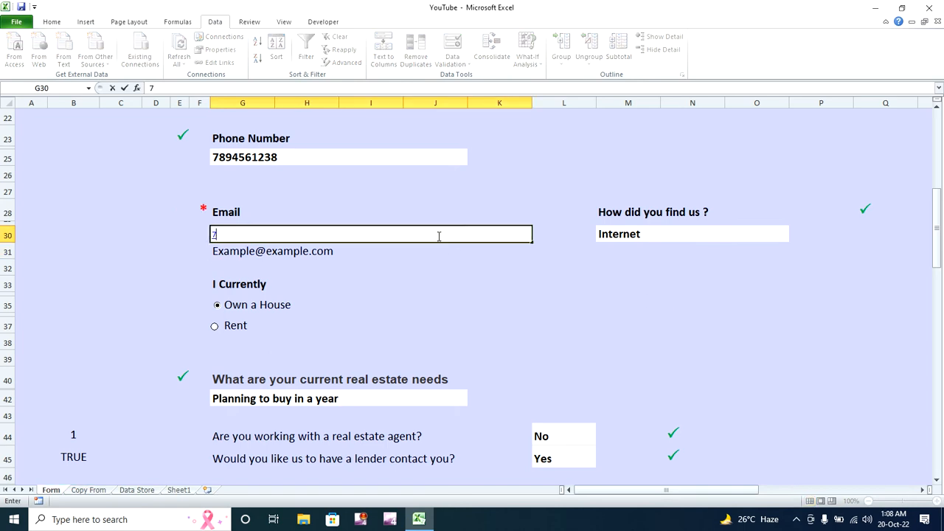
pyautogui.press('Return')
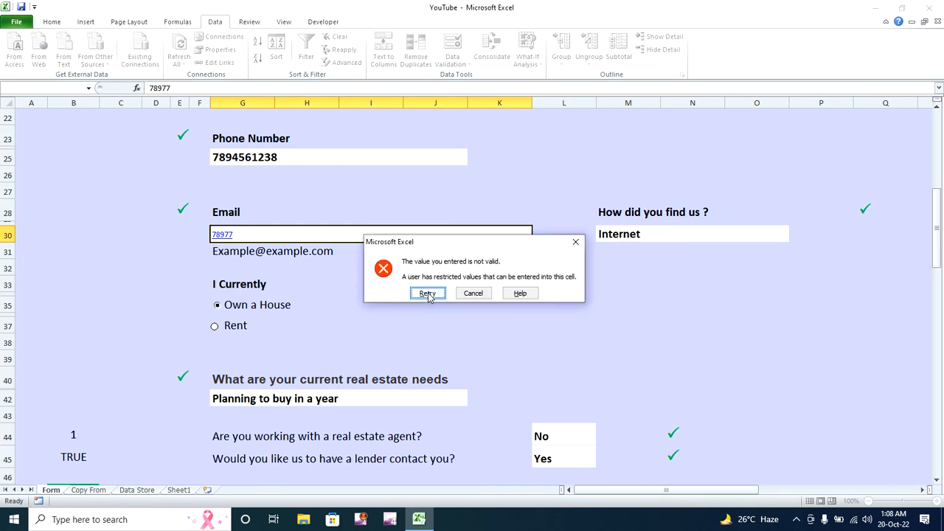
pyautogui.click(428, 294)
pyautogui.write('jhgfdd')
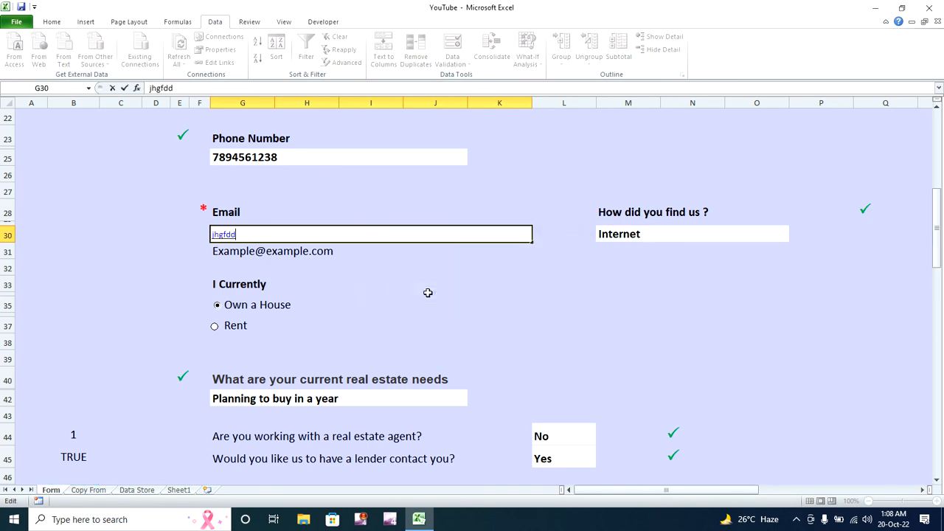
pyautogui.press('Return')
# - Enter a properly formatted sample email address in G30 so it is accepted
pyautogui.click(428, 294)
pyautogui.press('BackSpace')
pyautogui.write('xyz@gmail.com')
pyautogui.press('Return')
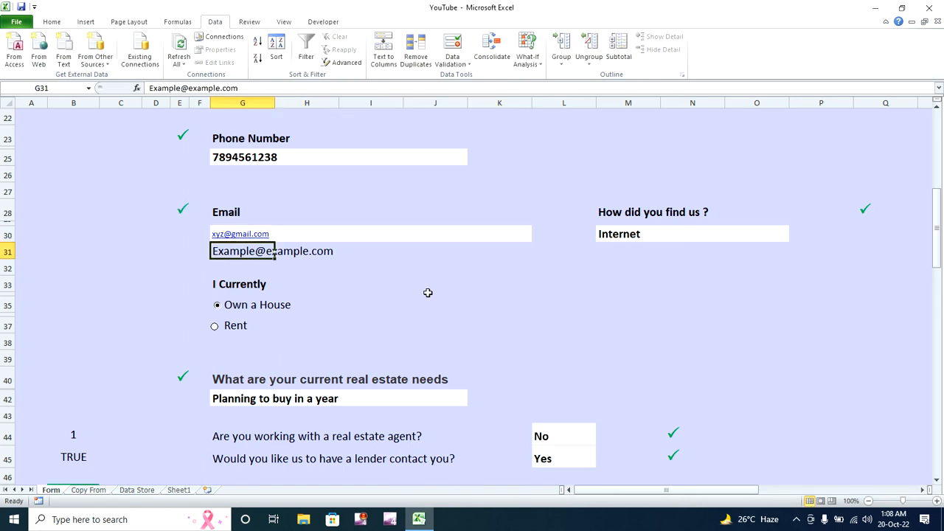
pyautogui.click(601, 241)
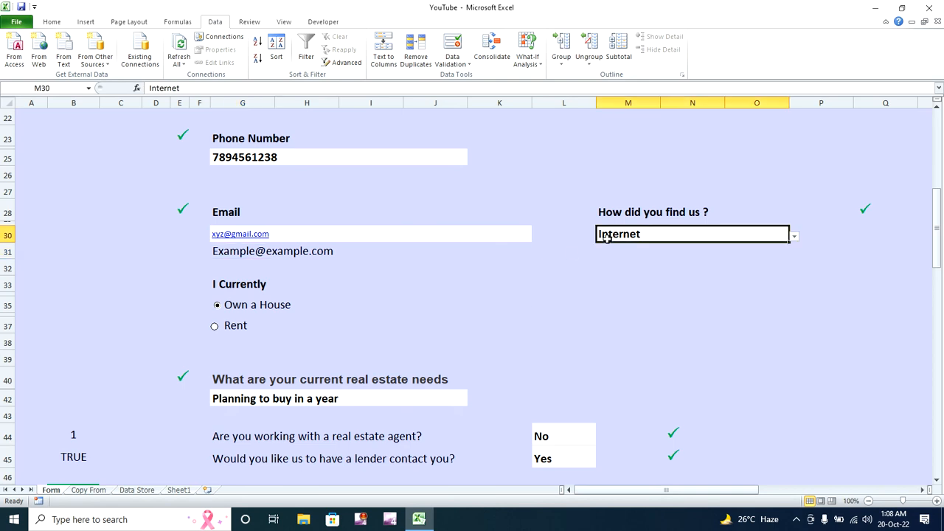
# - Reset the found-us answer to Please Select and set I Currently to Rent
pyautogui.click(795, 237)
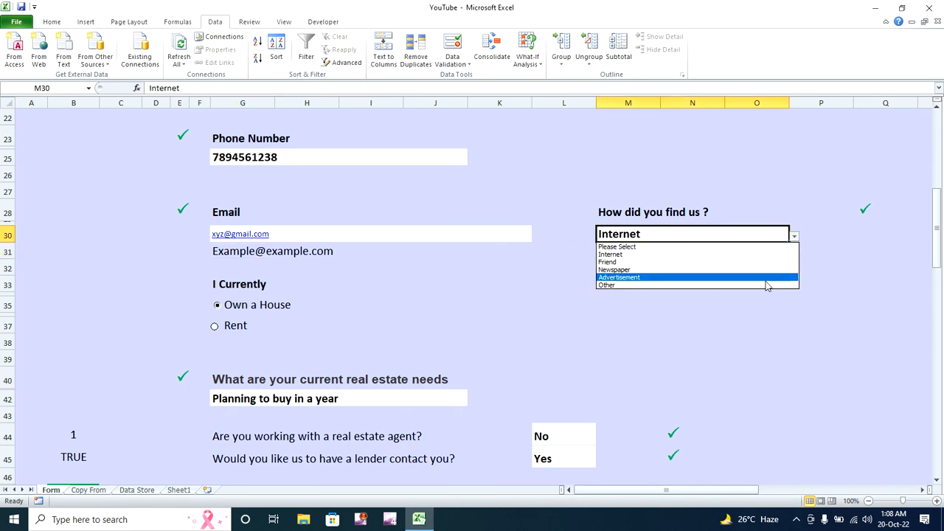
pyautogui.click(733, 247)
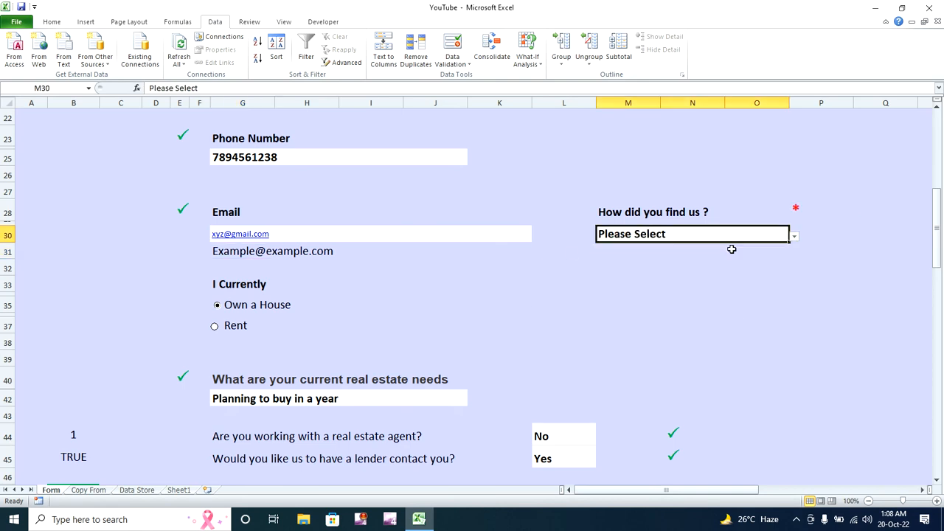
pyautogui.click(235, 331)
pyautogui.click(238, 306)
pyautogui.click(241, 329)
pyautogui.keyDown('ctrl'); pyautogui.click(234, 329); pyautogui.keyUp('ctrl')
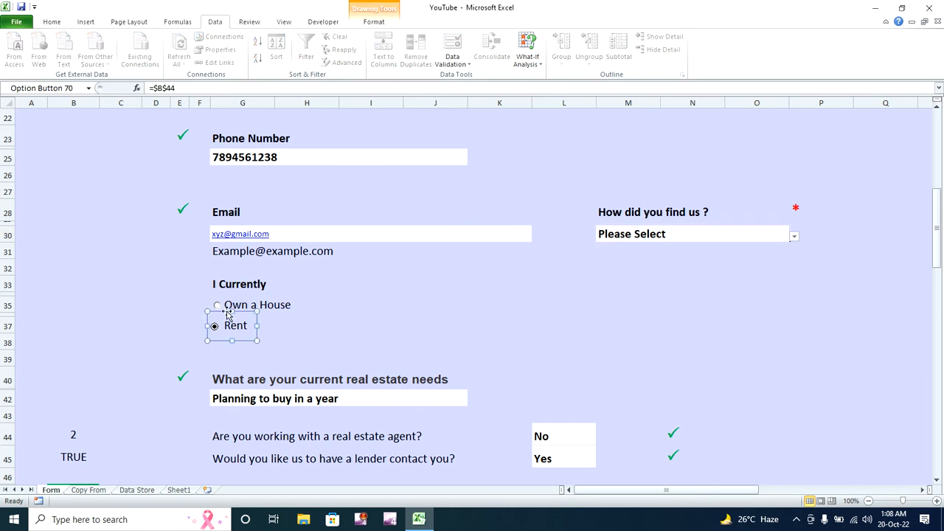
pyautogui.moveTo(226, 312); pyautogui.dragTo(228, 311)
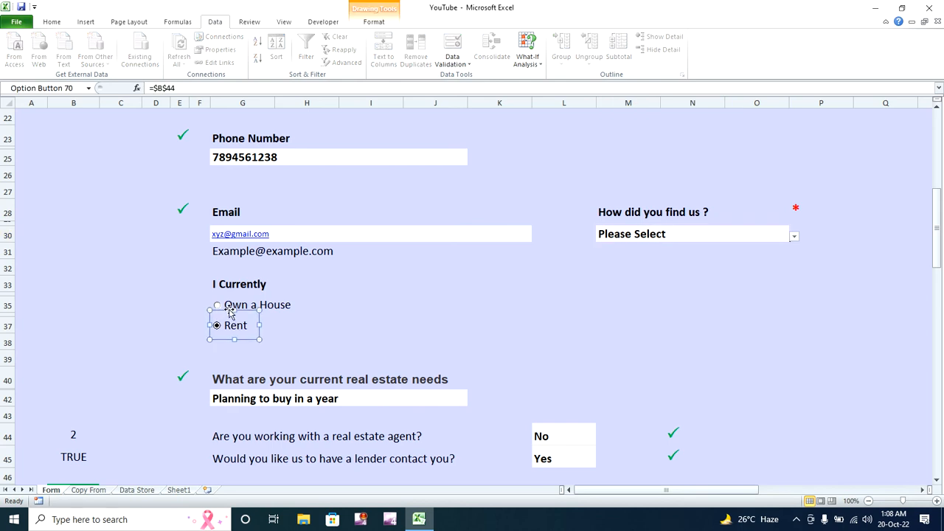
pyautogui.click(300, 329)
# - Choose Planning to buy nowadays in G42 and answer Yes to working with an agent
pyautogui.moveTo(939, 227); pyautogui.dragTo(939, 264)
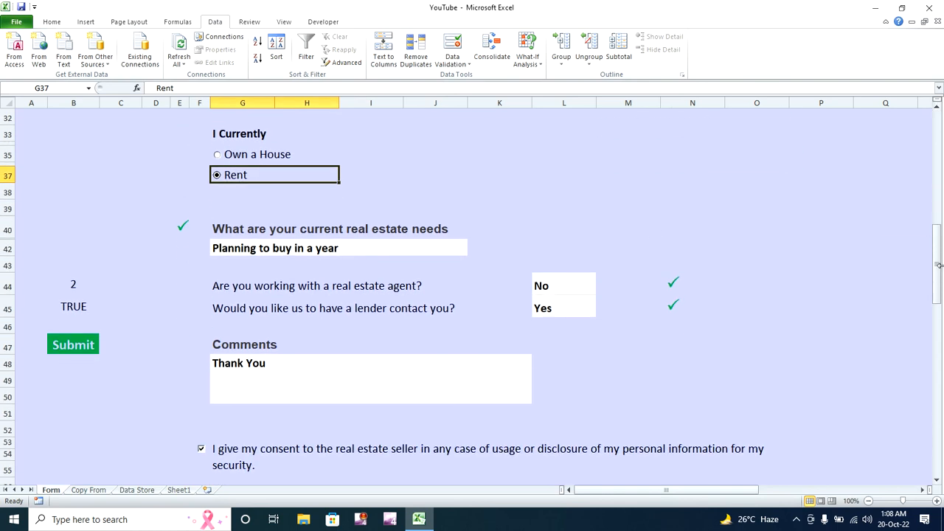
pyautogui.click(447, 263)
pyautogui.click(448, 249)
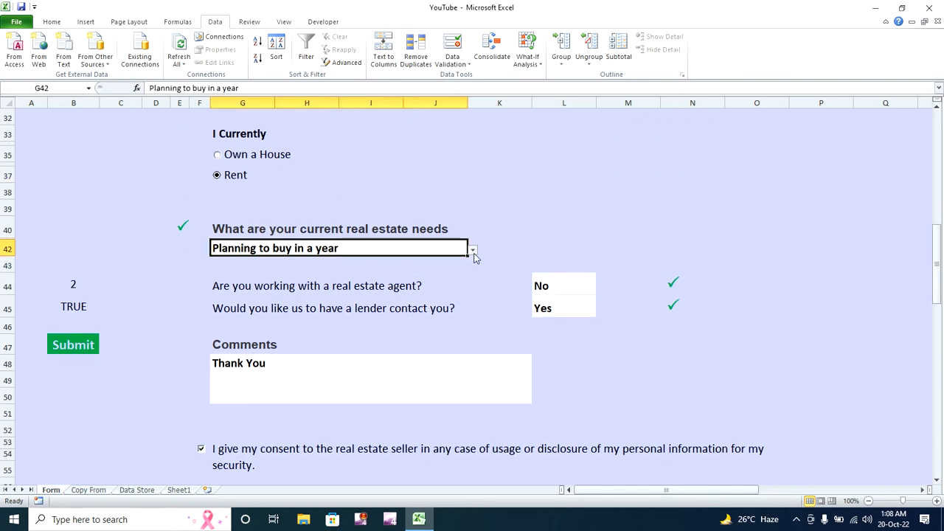
pyautogui.click(473, 252)
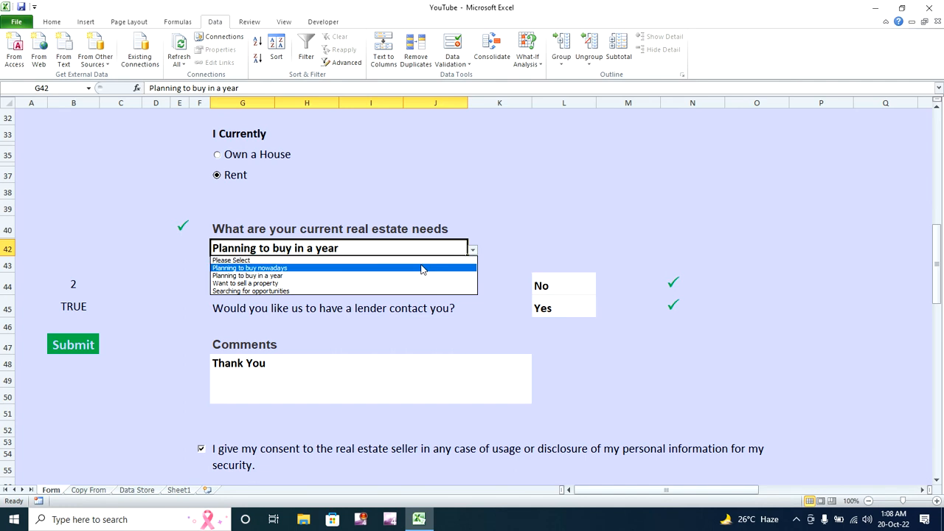
pyautogui.click(421, 269)
pyautogui.click(551, 284)
pyautogui.click(600, 289)
pyautogui.click(587, 308)
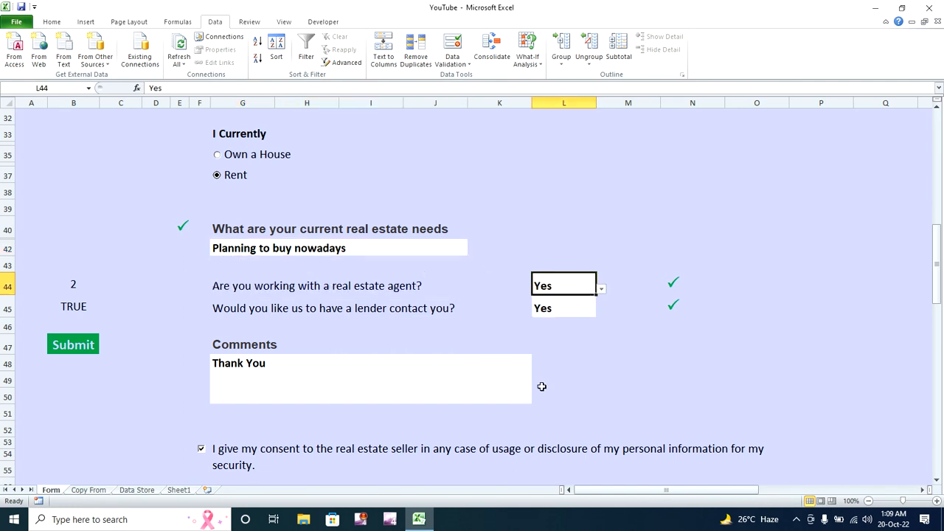
pyautogui.moveTo(938, 279); pyautogui.dragTo(931, 308)
# - Submit the form and go to the Data Store sheet
pyautogui.click(338, 305)
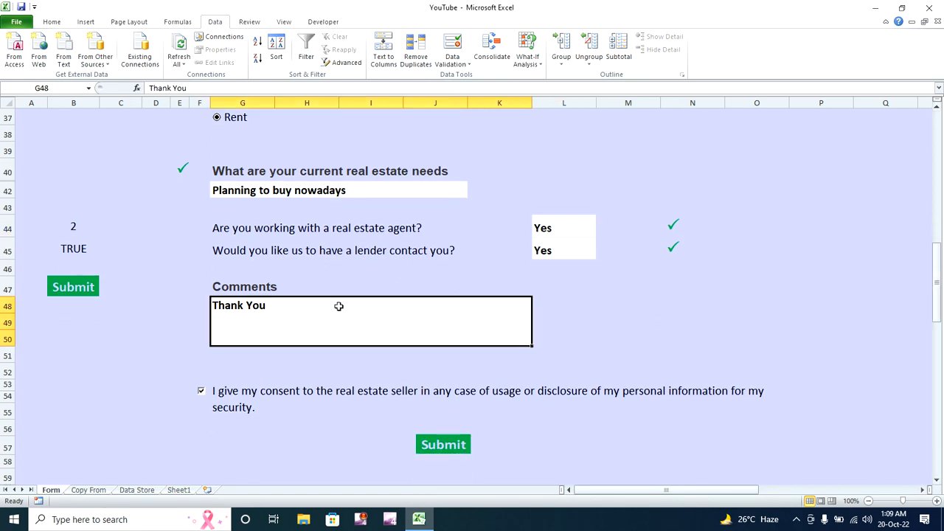
pyautogui.click(444, 444)
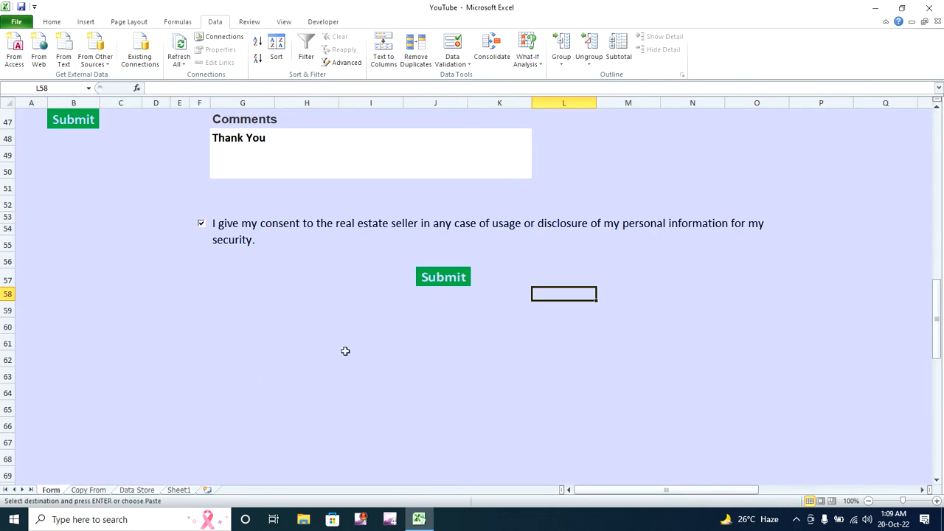
pyautogui.click(150, 491)
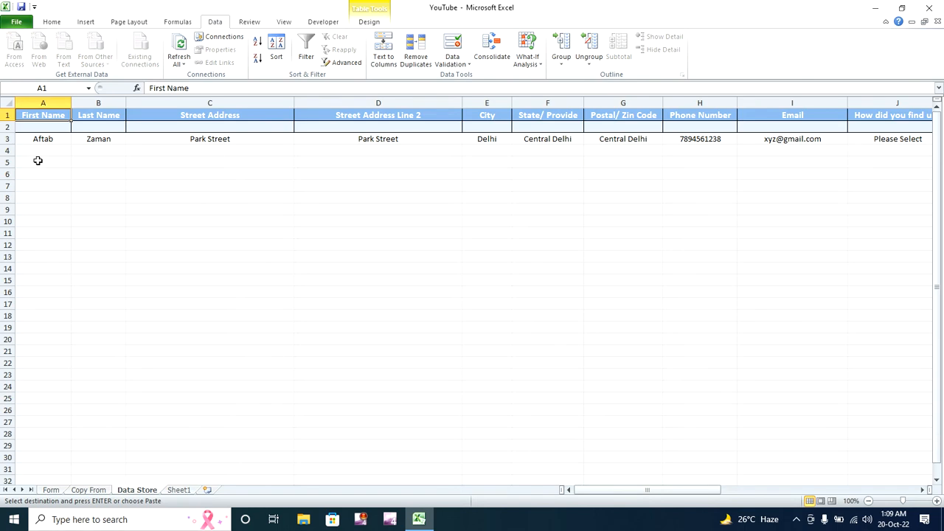
# - Delete the stored guest row 3 from the Data Store table
pyautogui.moveTo(5, 126); pyautogui.dragTo(5, 139)
pyautogui.rightClick(5, 139)
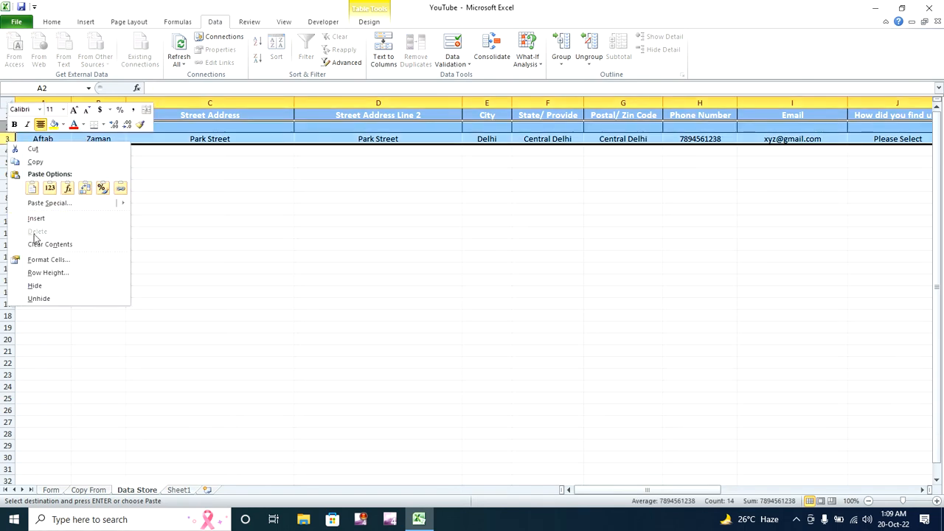
pyautogui.press('Escape')
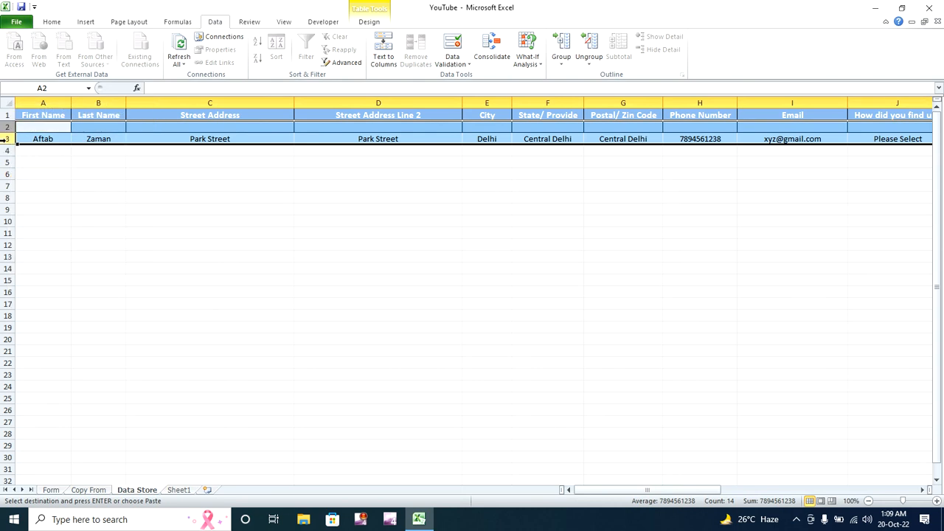
pyautogui.click(5, 139)
pyautogui.rightClick(5, 138)
pyautogui.click(36, 230)
pyautogui.click(98, 221)
# - Return to the Form sheet and review the completed form
pyautogui.click(50, 490)
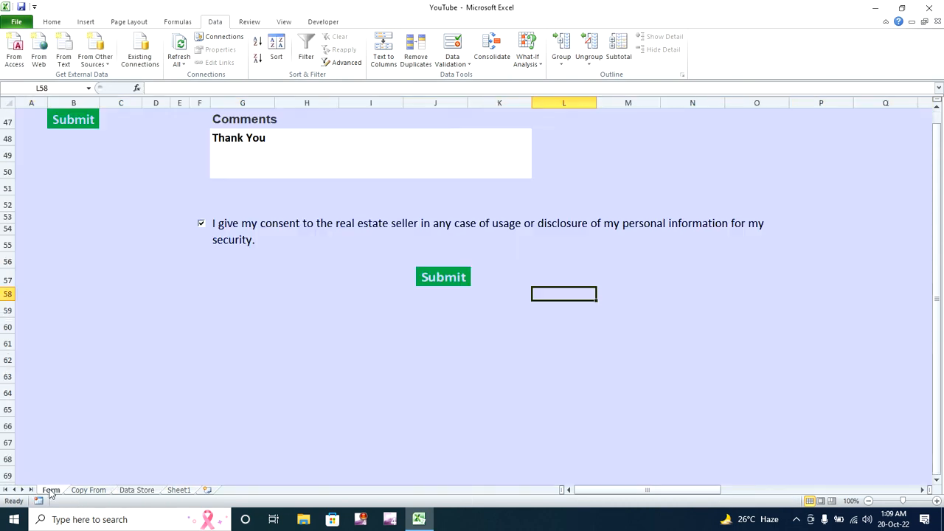
pyautogui.moveTo(936, 305); pyautogui.dragTo(934, 135)
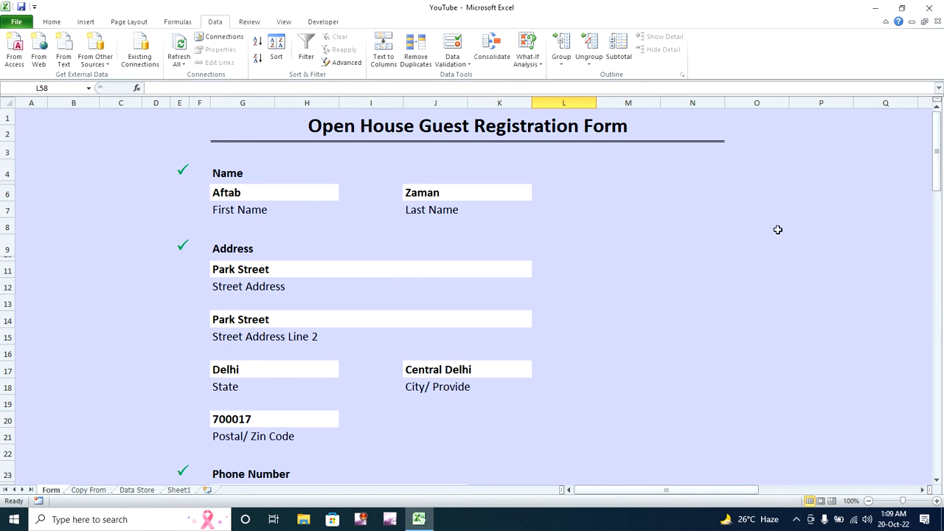
pyautogui.moveTo(935, 156); pyautogui.dragTo(938, 334)
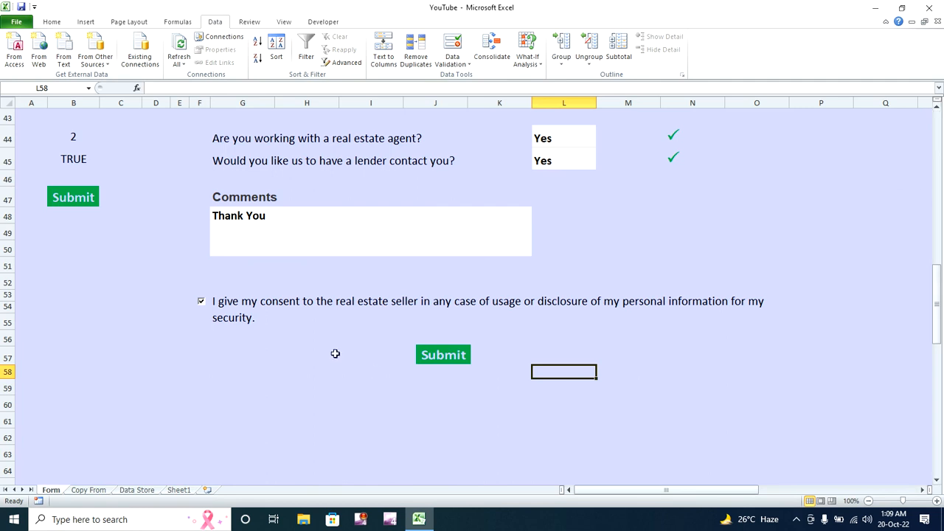
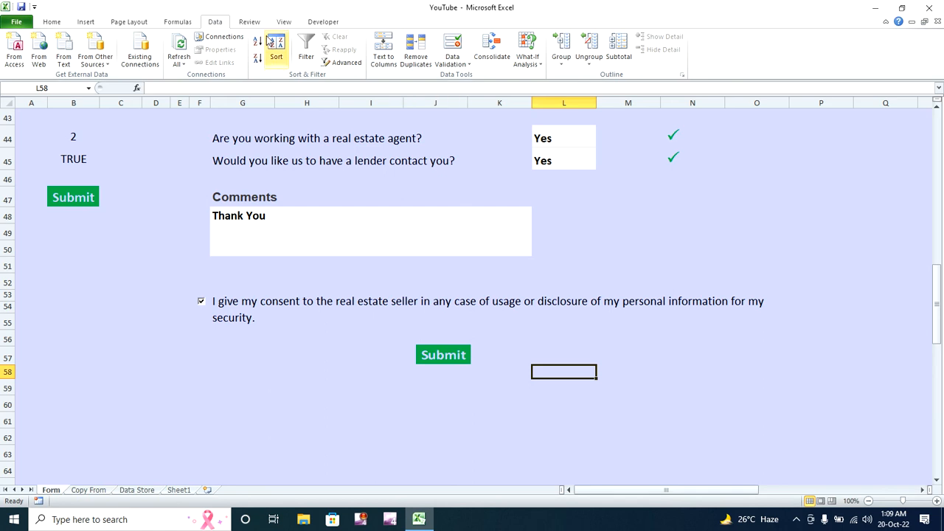
# - Delete the First macro from the View Macros list and scroll back to the form's top
pyautogui.click(284, 23)
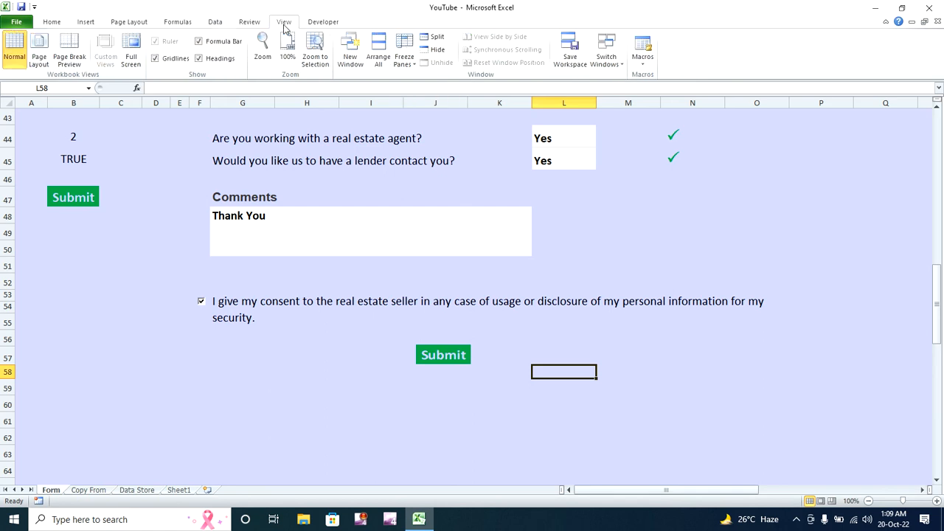
pyautogui.click(640, 62)
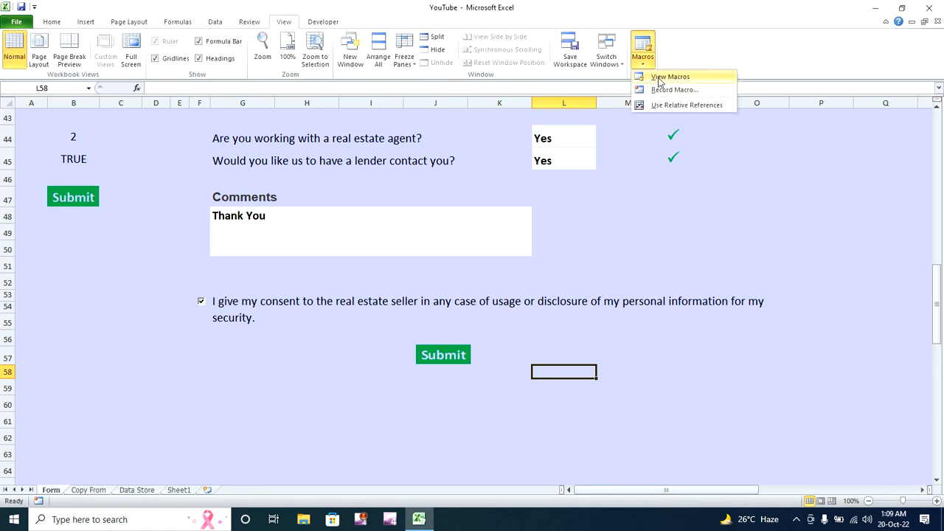
pyautogui.click(669, 77)
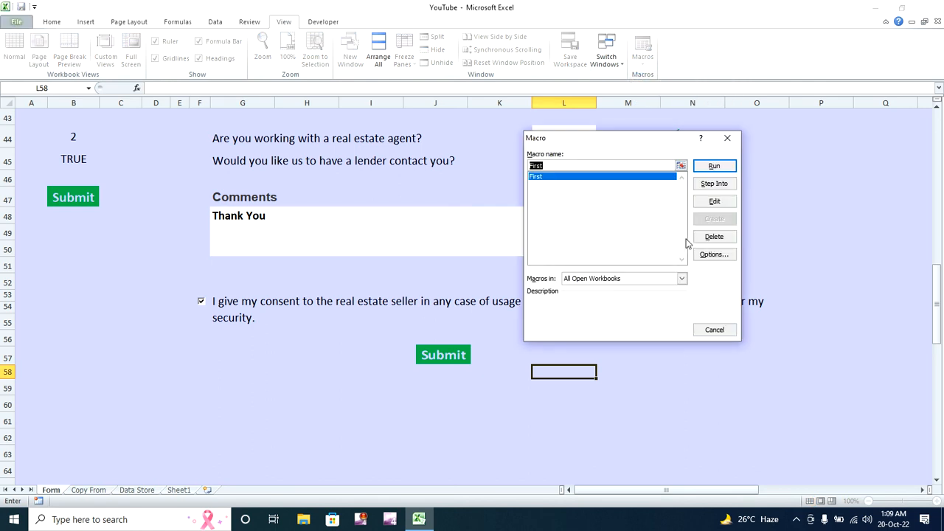
pyautogui.click(713, 236)
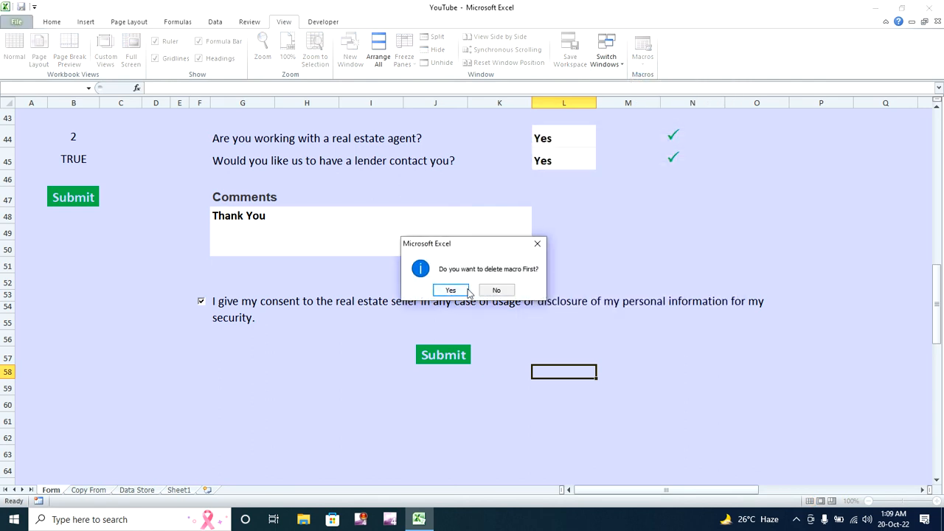
pyautogui.click(454, 291)
pyautogui.moveTo(930, 298); pyautogui.dragTo(938, 130)
# - Begin recording a macro named First, stored in This Workbook
pyautogui.click(642, 65)
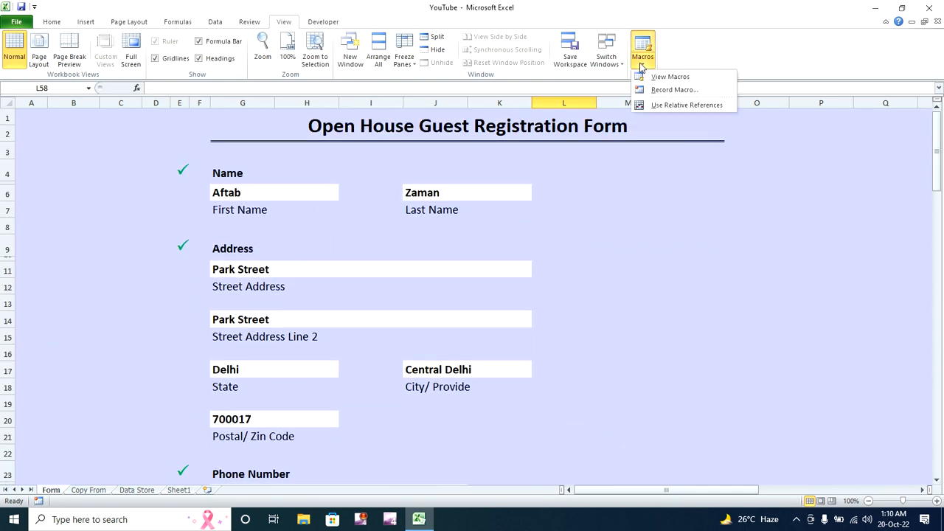
pyautogui.click(630, 236)
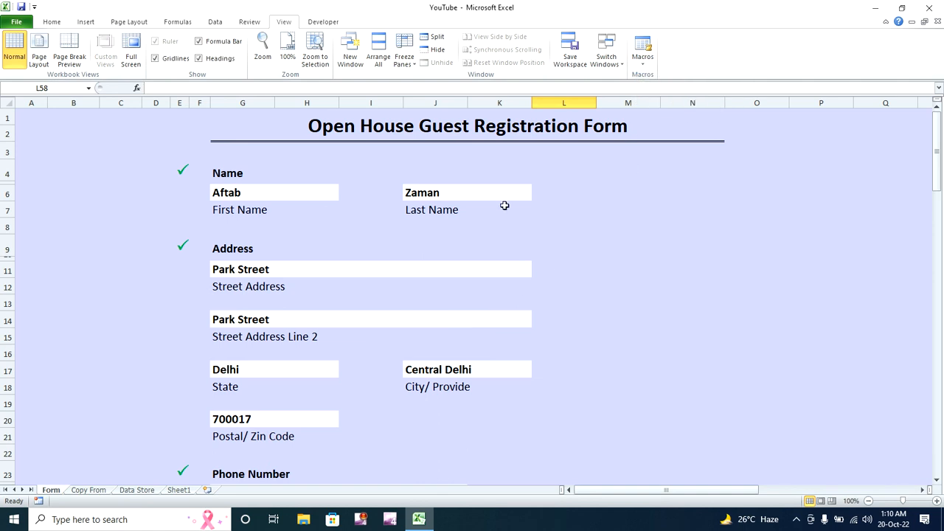
pyautogui.click(645, 63)
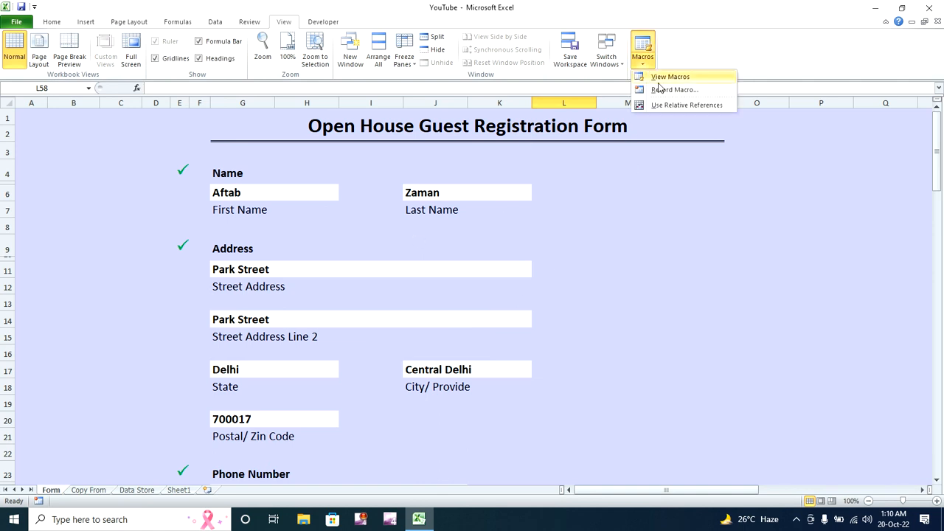
pyautogui.click(663, 89)
pyautogui.write('First')
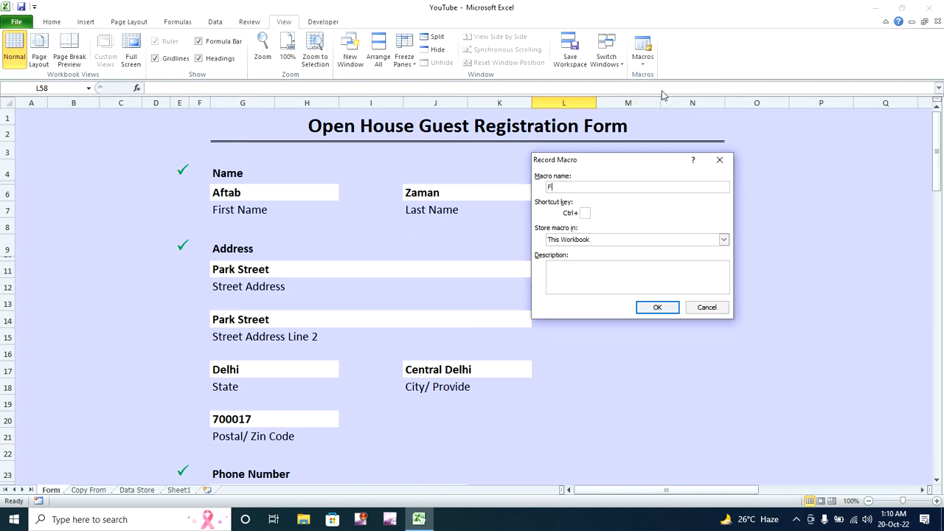
pyautogui.click(658, 308)
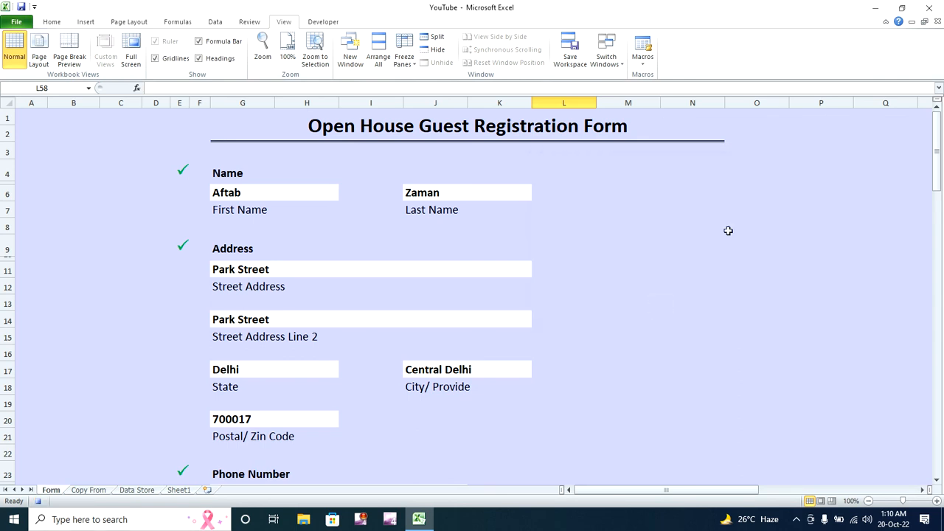
pyautogui.moveTo(939, 152); pyautogui.dragTo(940, 299)
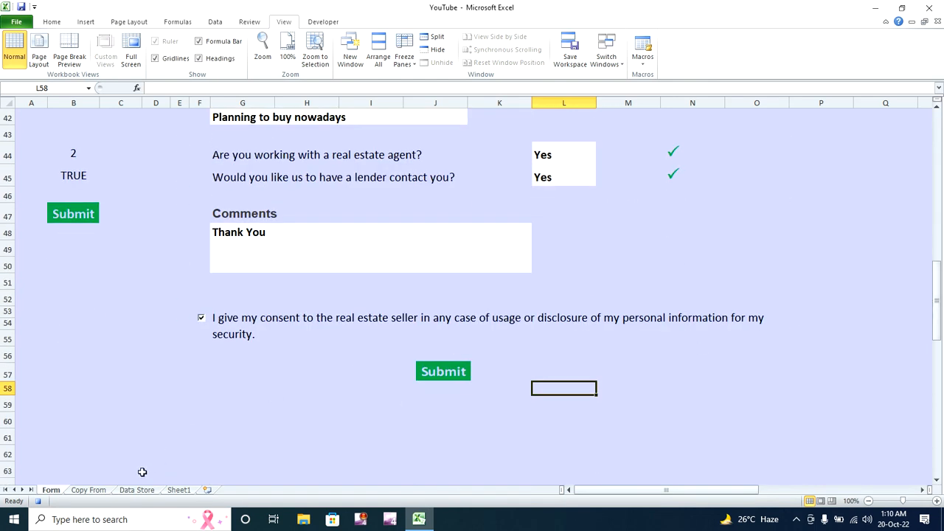
# - Copy cells A2:N2 on the Copy From sheet, then switch to the Data Store sheet
pyautogui.click(101, 491)
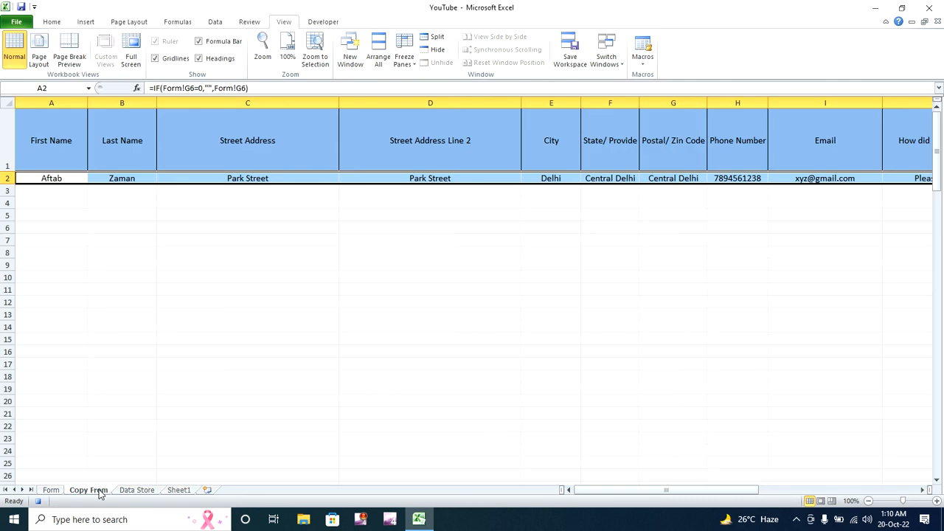
pyautogui.click(29, 181)
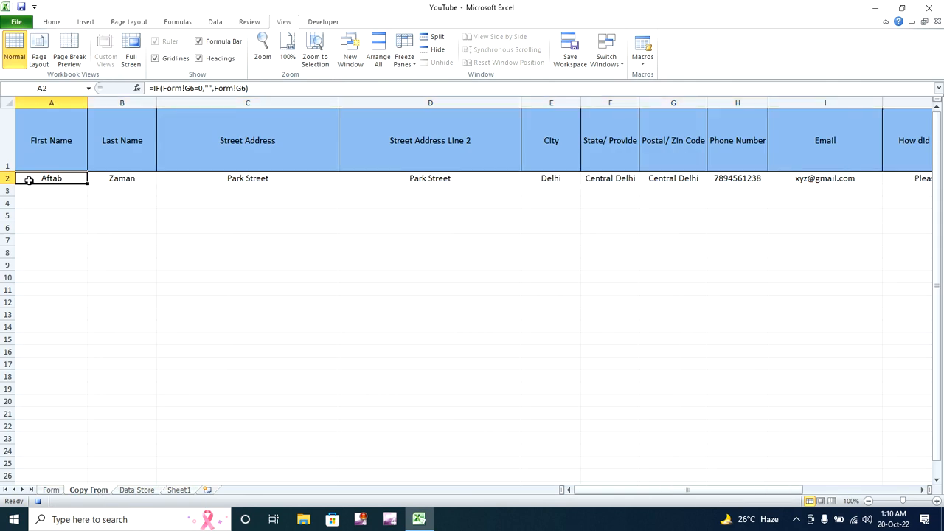
pyautogui.moveTo(29, 180); pyautogui.dragTo(877, 181)
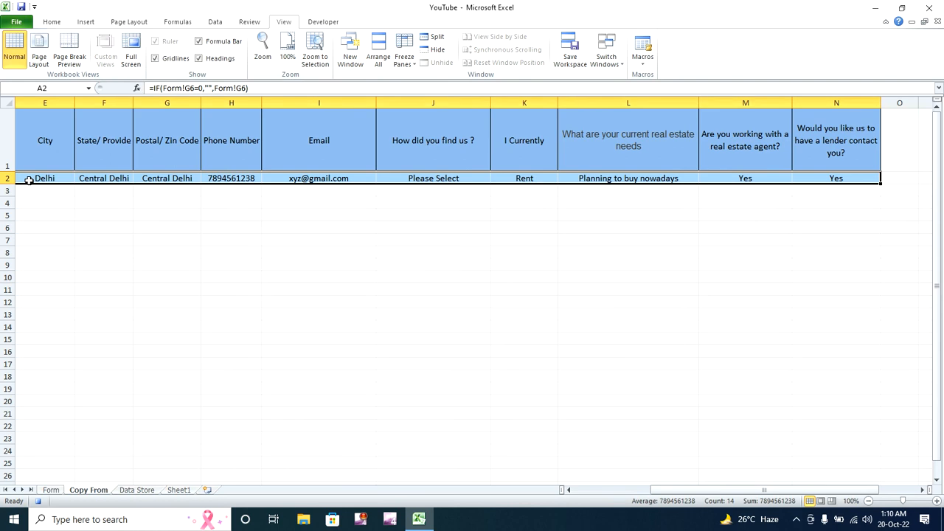
pyautogui.hotkey('ctrl', 'c')
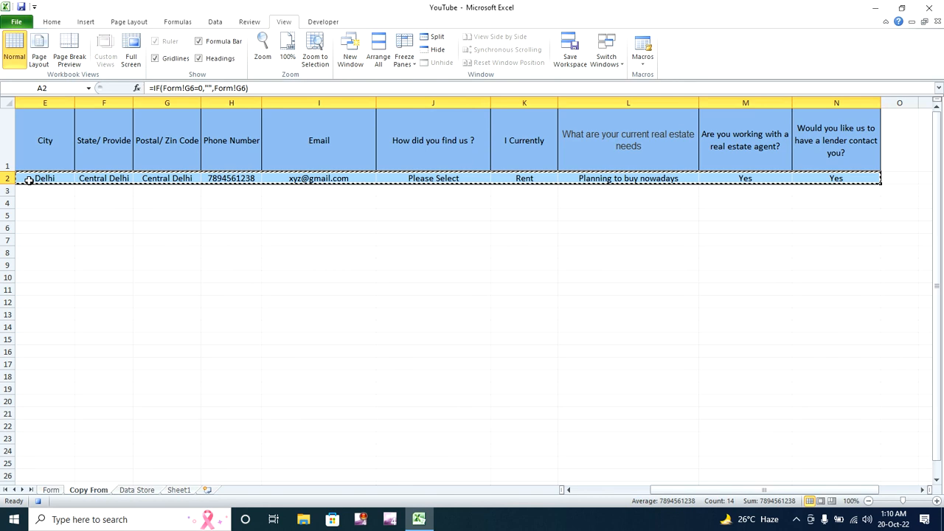
pyautogui.click(140, 490)
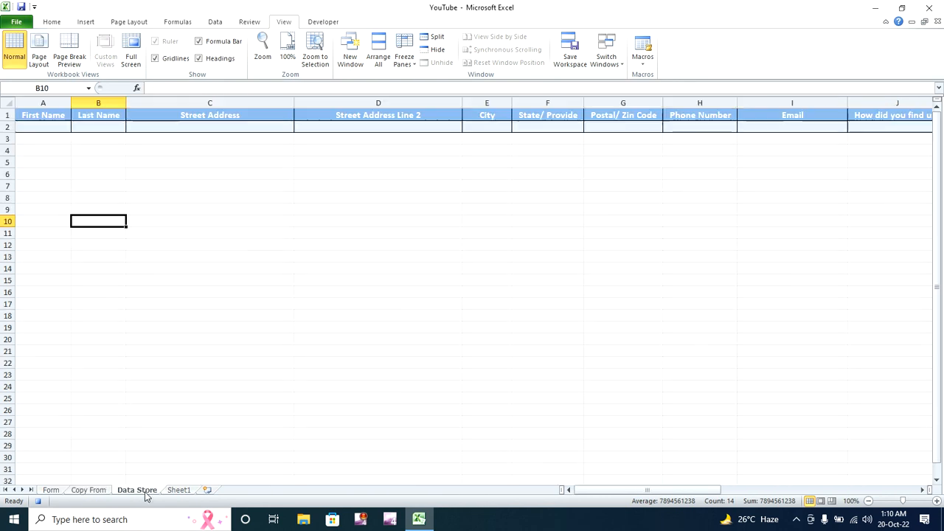
# - From header A1, turn on Use Relative References and move down to A3
pyautogui.click(42, 115)
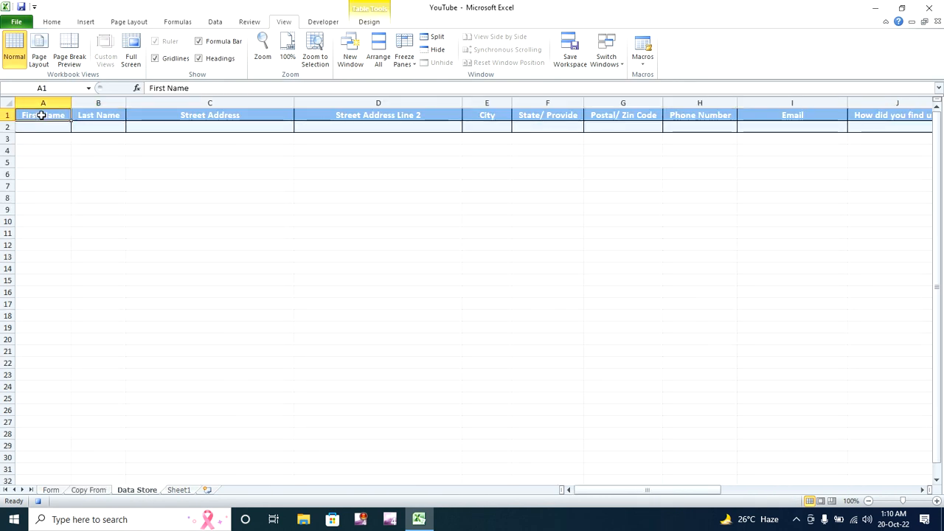
pyautogui.press('Down')
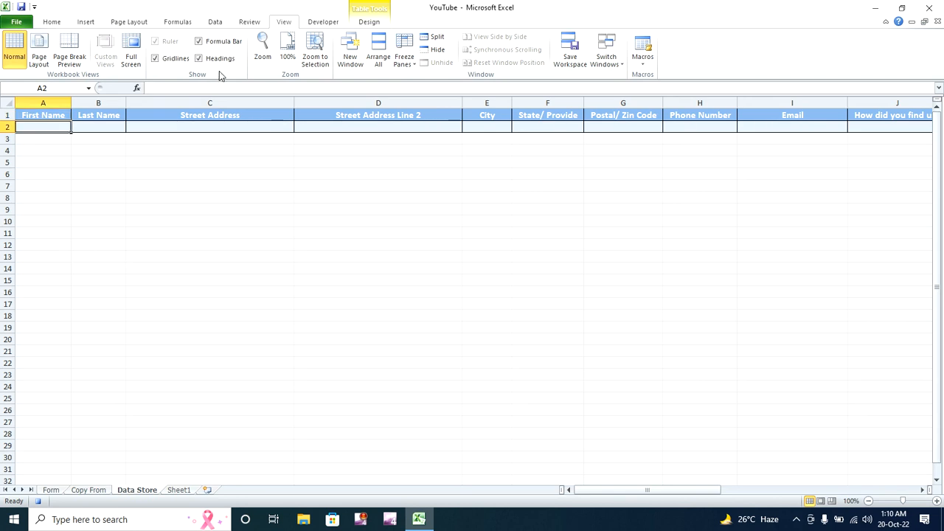
pyautogui.click(323, 22)
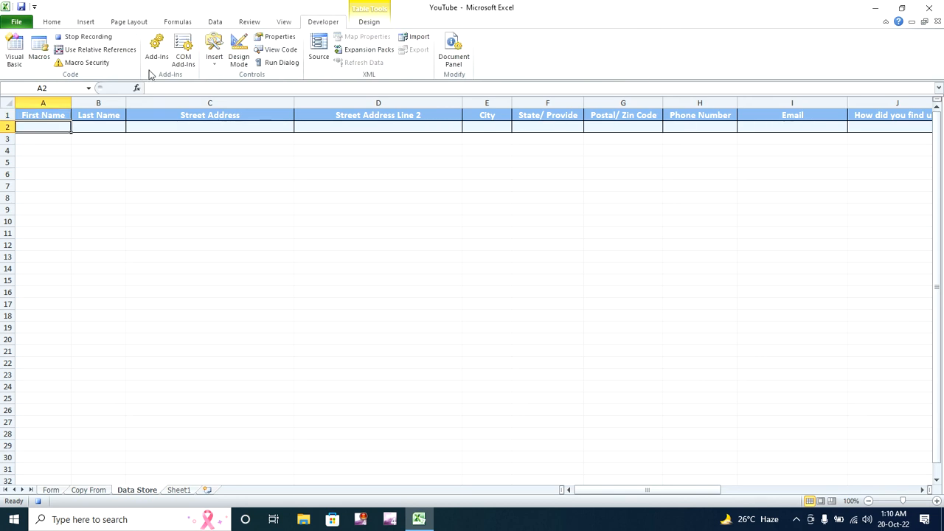
pyautogui.click(120, 49)
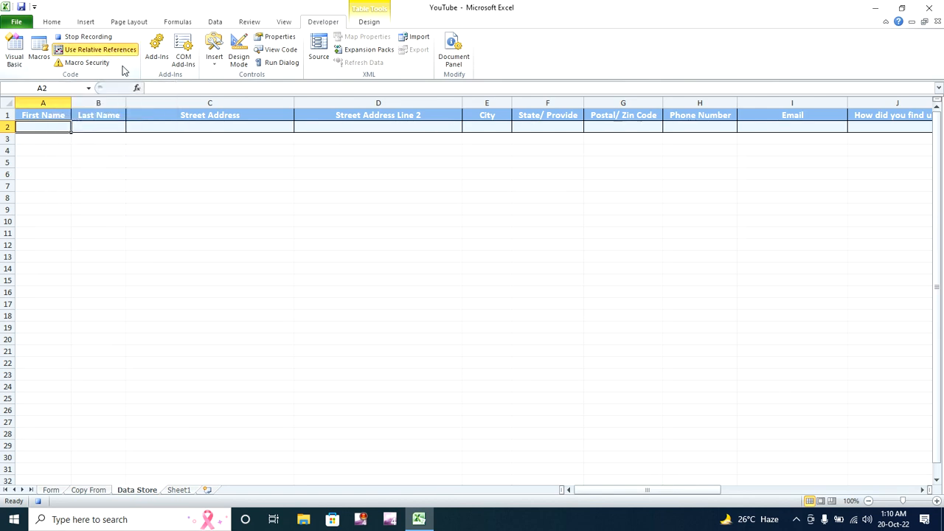
pyautogui.press('Down')
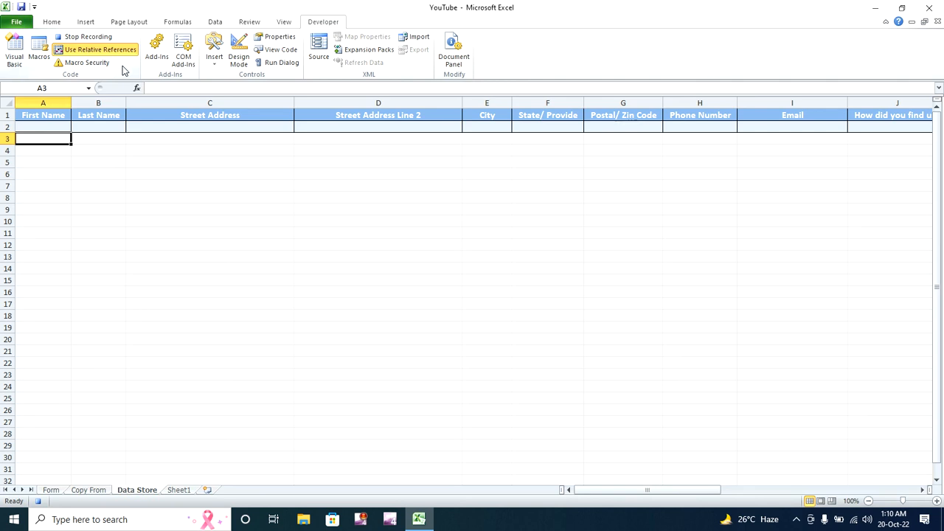
# - Paste the copied guest entry into row 3 as values only via Paste Special
pyautogui.click(52, 22)
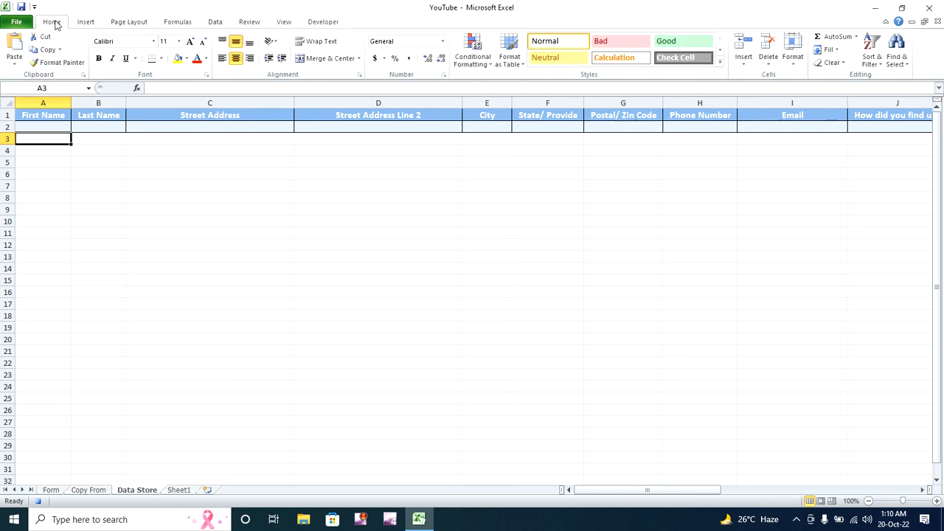
pyautogui.click(16, 66)
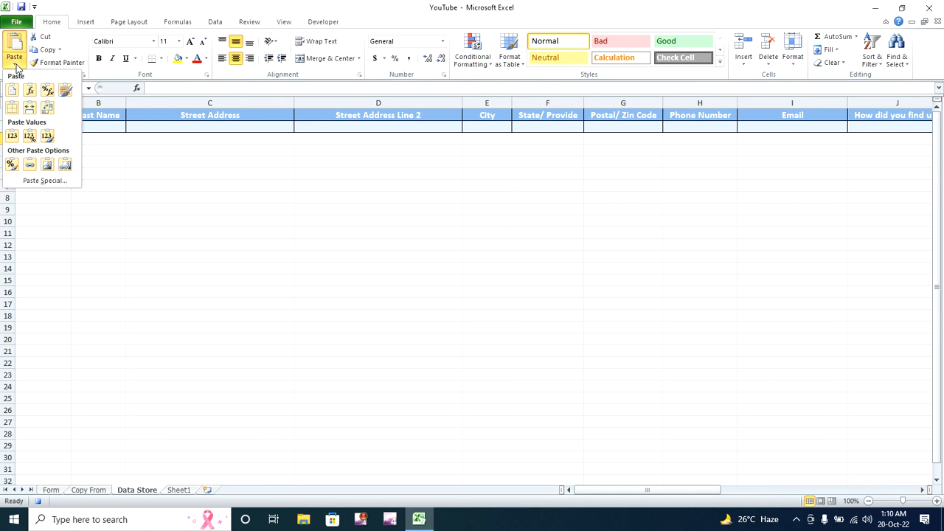
pyautogui.click(37, 180)
pyautogui.click(538, 199)
pyautogui.click(662, 320)
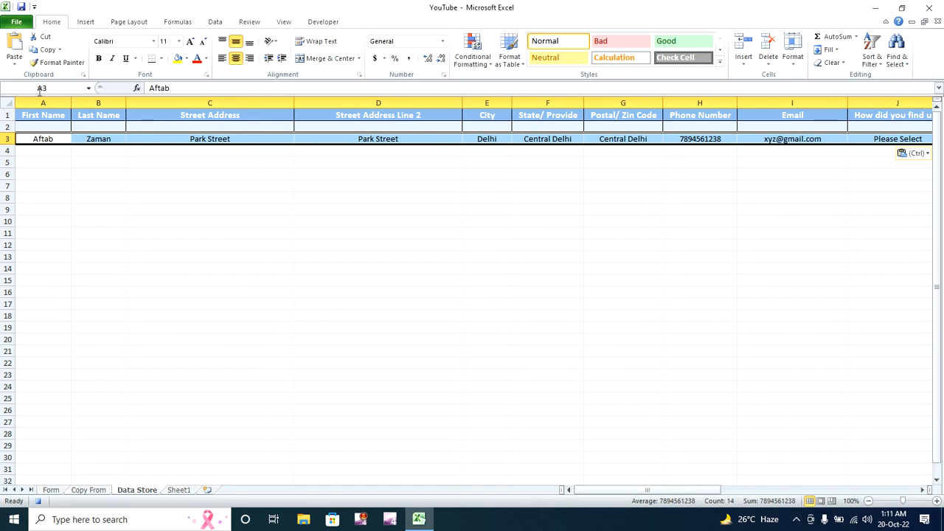
# - Select A1, turn Use Relative References off, and return to the Form sheet
pyautogui.click(42, 115)
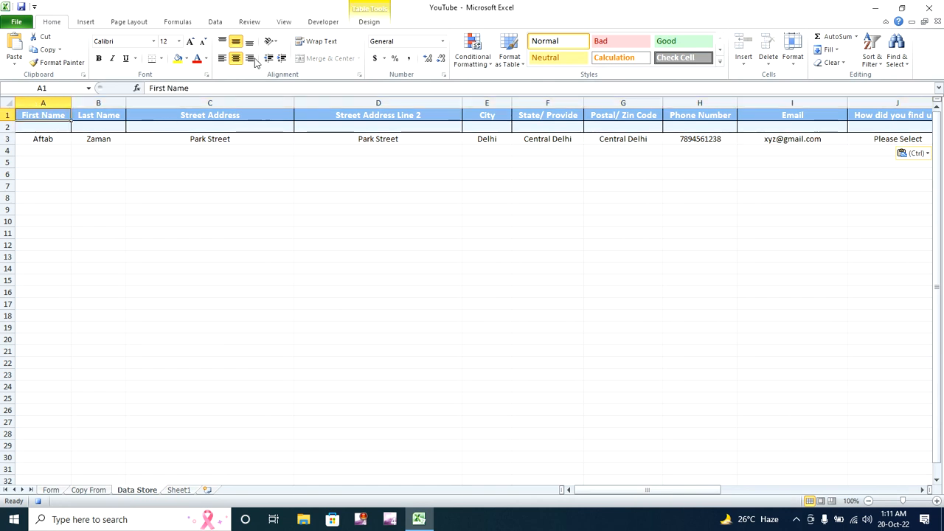
pyautogui.click(324, 22)
pyautogui.click(113, 53)
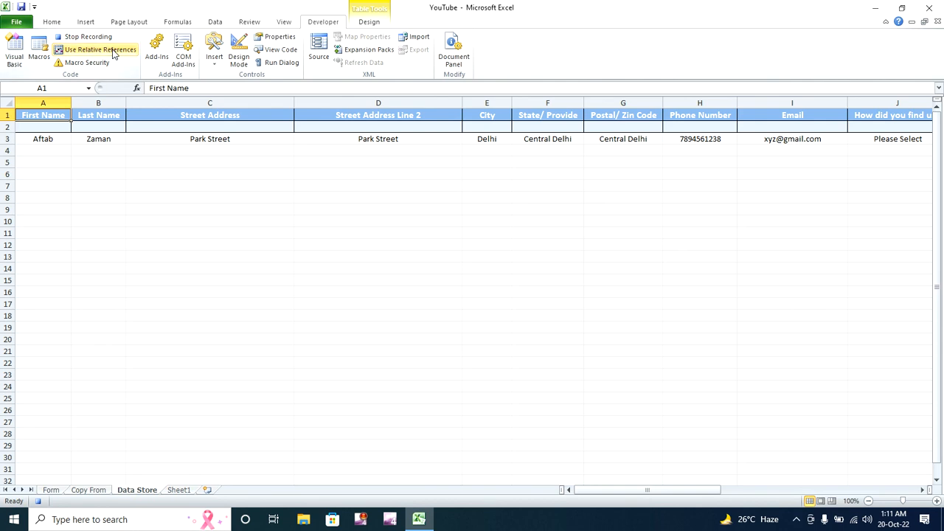
pyautogui.click(50, 490)
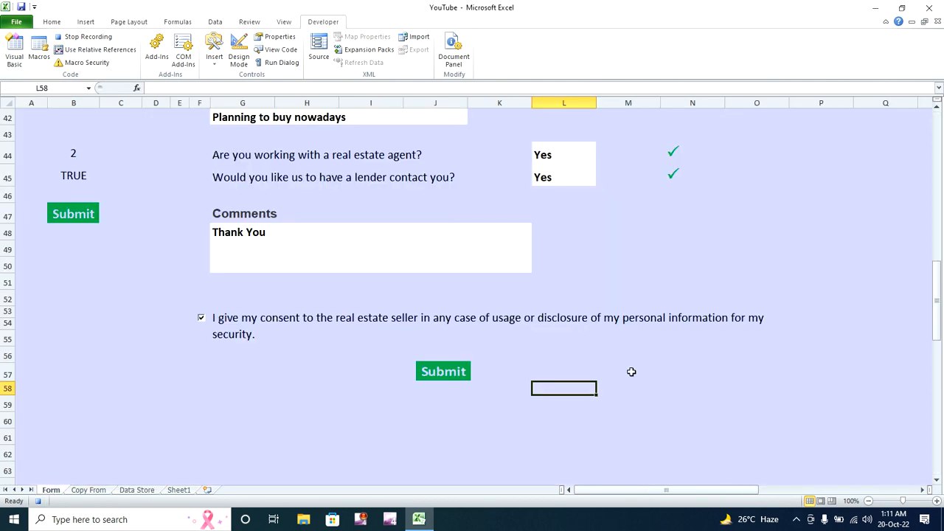
# - Multi-select the name, both street address, state, city and postal code entries
pyautogui.moveTo(939, 310); pyautogui.dragTo(937, 164)
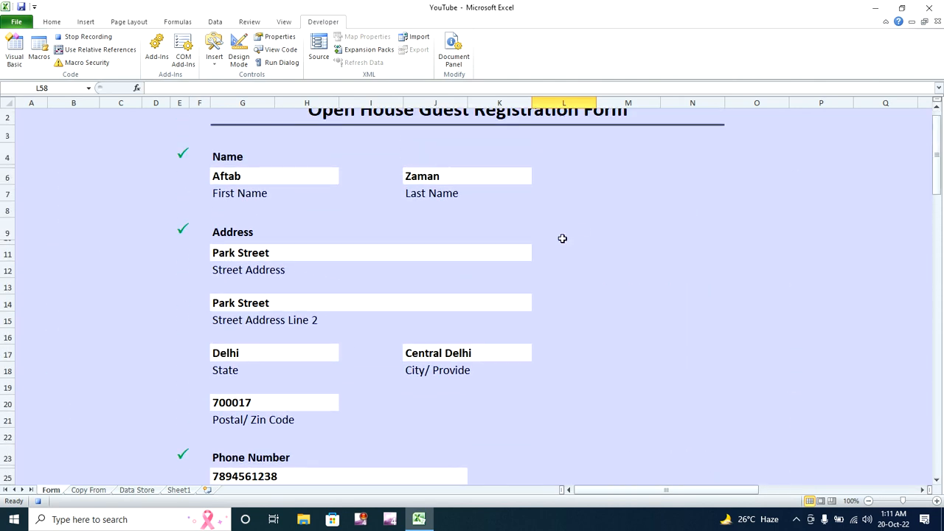
pyautogui.click(314, 174)
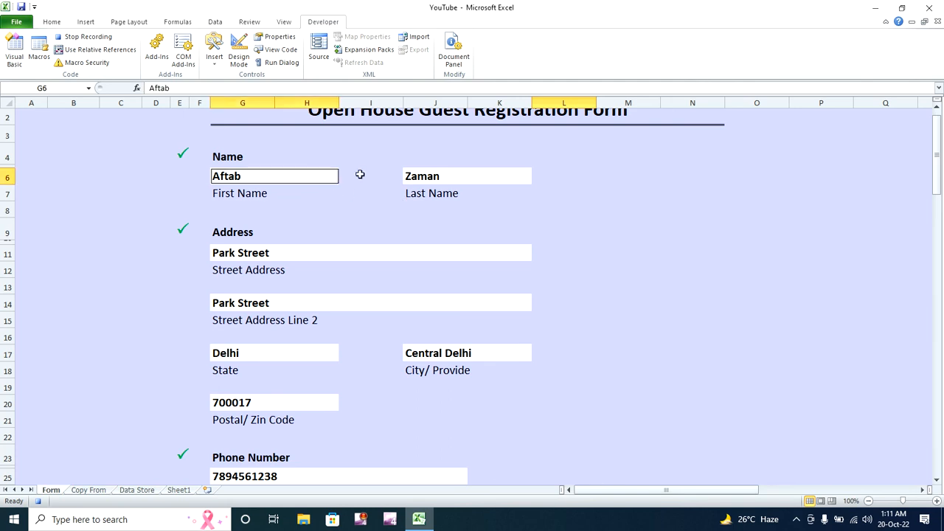
pyautogui.keyDown('ctrl'); pyautogui.click(428, 173); pyautogui.keyUp('ctrl')
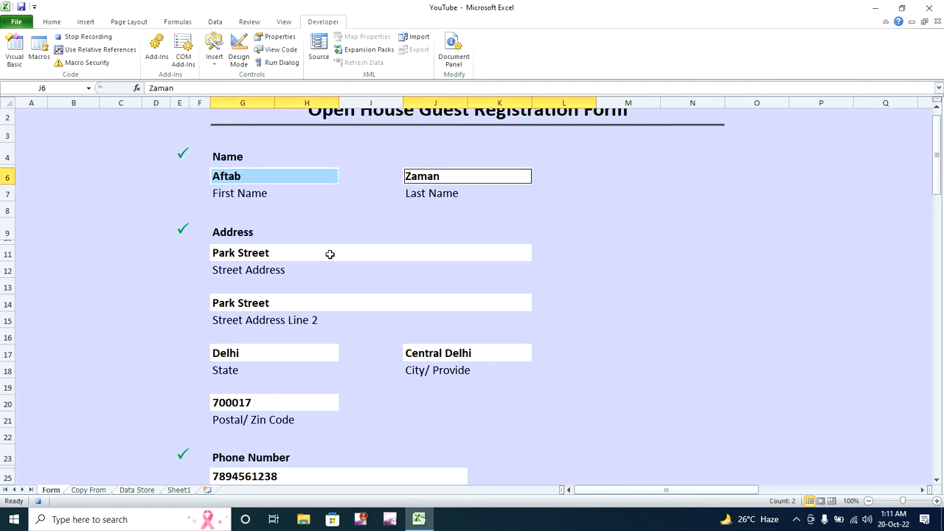
pyautogui.keyDown('ctrl'); pyautogui.click(330, 255); pyautogui.keyUp('ctrl')
pyautogui.keyDown('ctrl'); pyautogui.click(312, 302); pyautogui.keyUp('ctrl')
pyautogui.keyDown('ctrl'); pyautogui.click(296, 353); pyautogui.keyUp('ctrl')
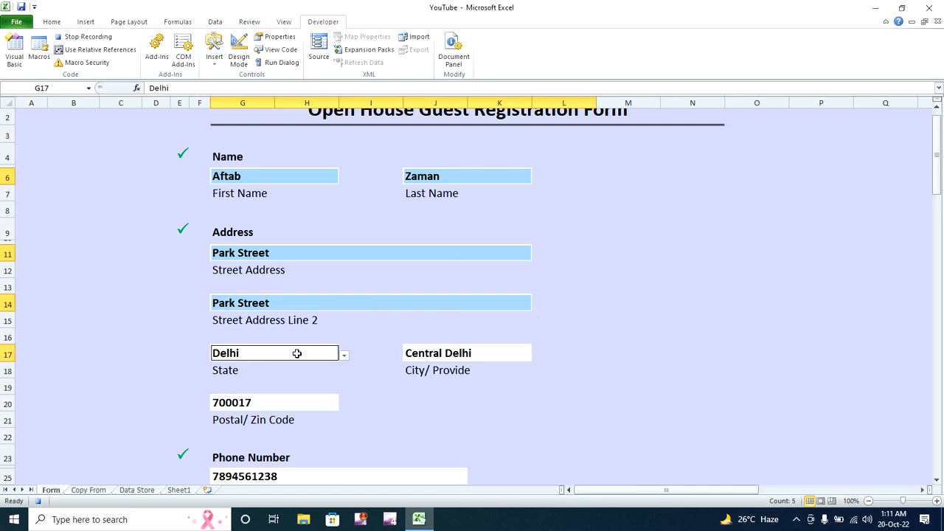
pyautogui.keyDown('ctrl'); pyautogui.click(431, 355); pyautogui.keyUp('ctrl')
pyautogui.keyDown('ctrl'); pyautogui.click(321, 402); pyautogui.keyUp('ctrl')
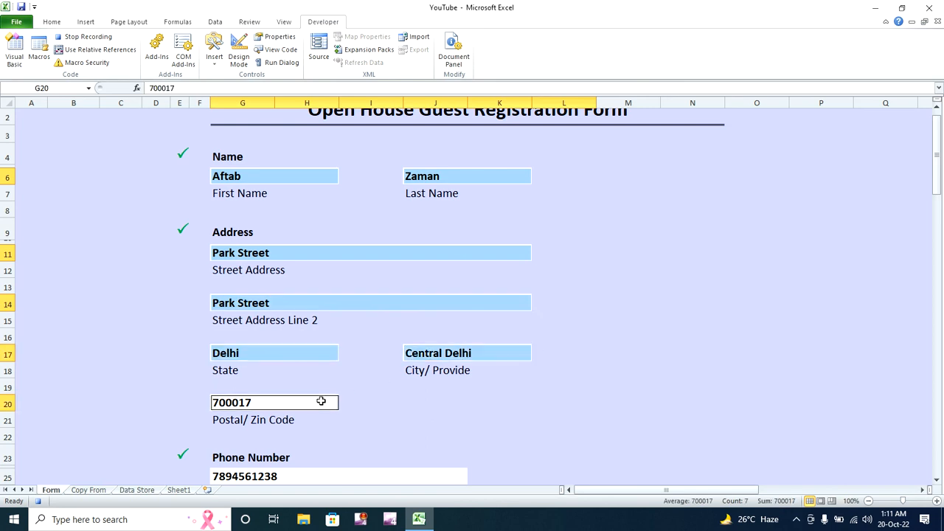
# - Add phone, e-mail, referral, needs, comments, agent and lender answers, then delete all selected entries
pyautogui.moveTo(939, 163); pyautogui.dragTo(939, 217)
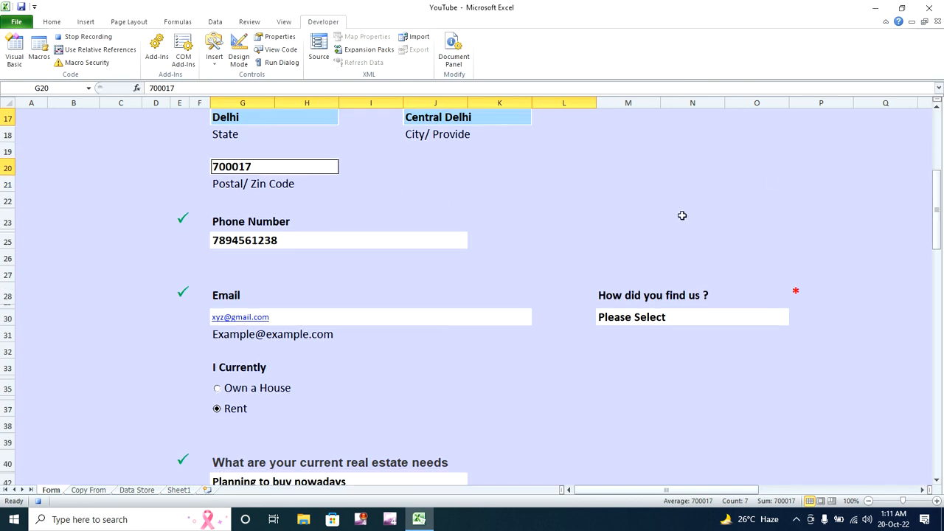
pyautogui.keyDown('ctrl'); pyautogui.click(430, 239); pyautogui.keyUp('ctrl')
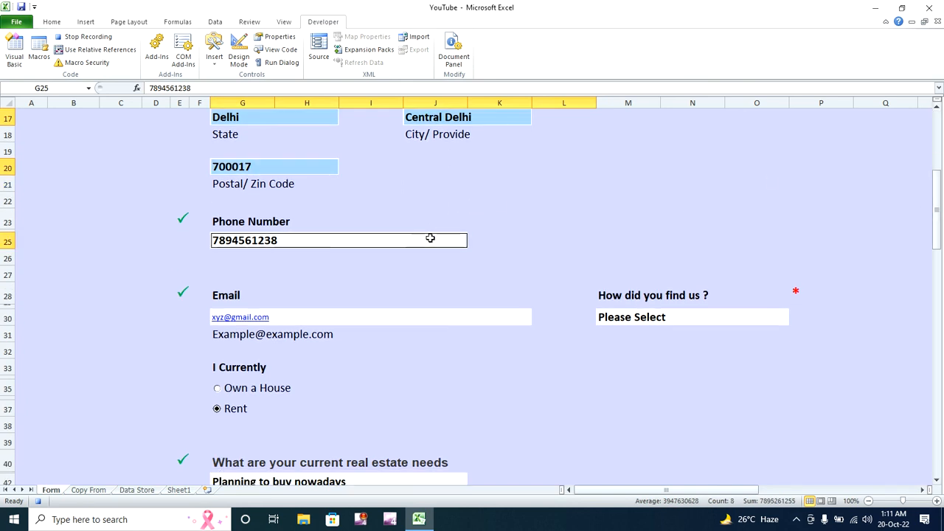
pyautogui.keyDown('ctrl'); pyautogui.click(407, 322); pyautogui.keyUp('ctrl')
pyautogui.keyDown('ctrl'); pyautogui.click(620, 319); pyautogui.keyUp('ctrl')
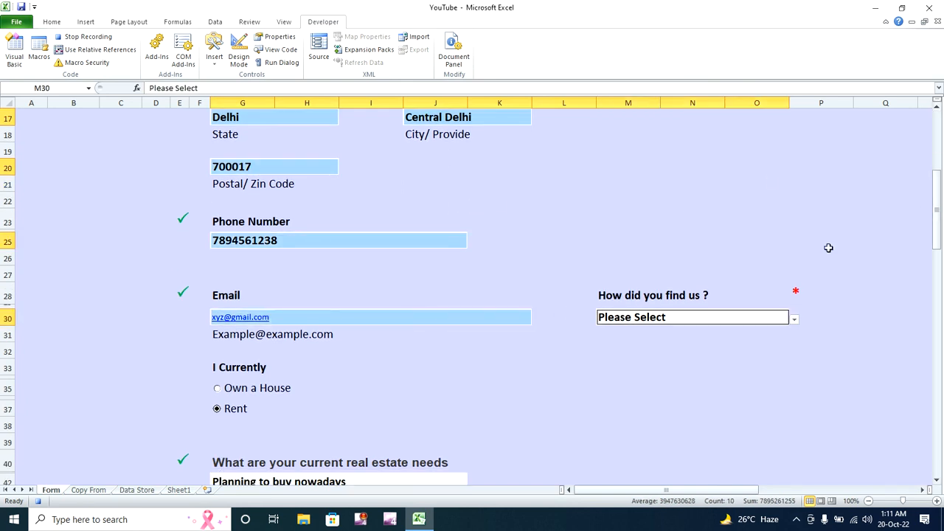
pyautogui.moveTo(939, 212); pyautogui.dragTo(940, 260)
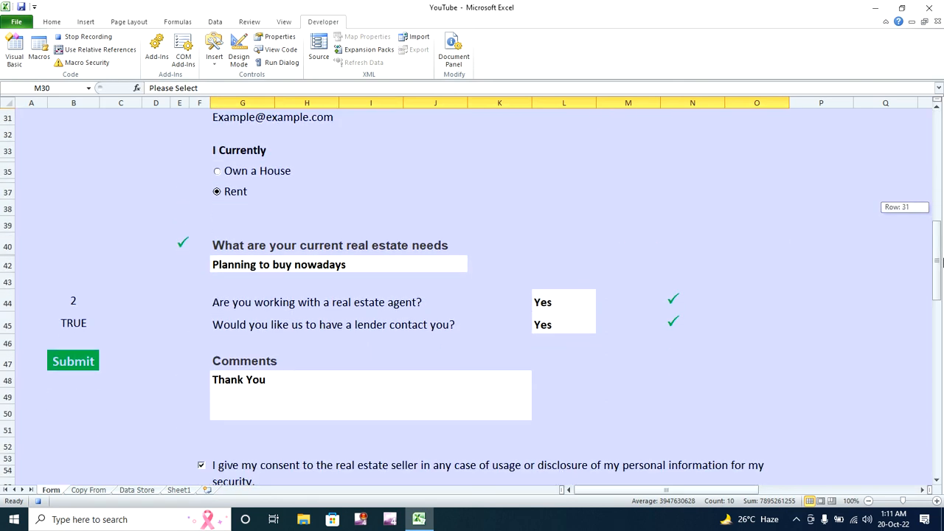
pyautogui.keyDown('ctrl'); pyautogui.click(405, 265); pyautogui.keyUp('ctrl')
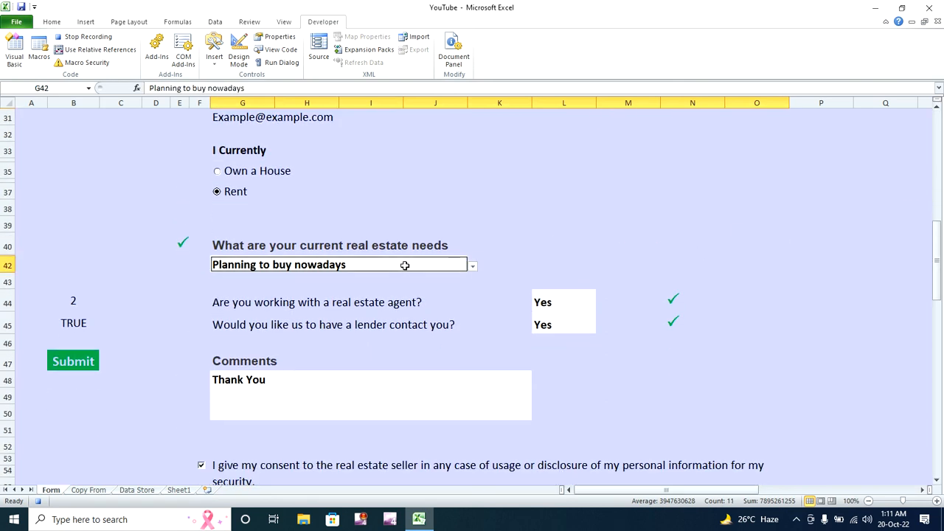
pyautogui.keyDown('ctrl'); pyautogui.click(303, 416); pyautogui.keyUp('ctrl')
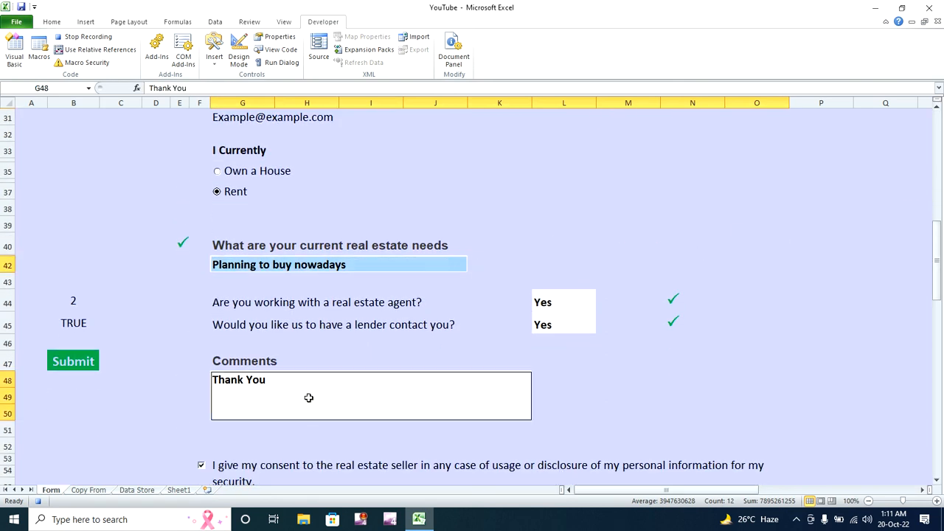
pyautogui.keyDown('ctrl'); pyautogui.click(546, 300); pyautogui.keyUp('ctrl')
pyautogui.keyDown('ctrl'); pyautogui.click(550, 320); pyautogui.keyUp('ctrl')
pyautogui.moveTo(941, 251); pyautogui.dragTo(940, 276)
pyautogui.press('Delete')
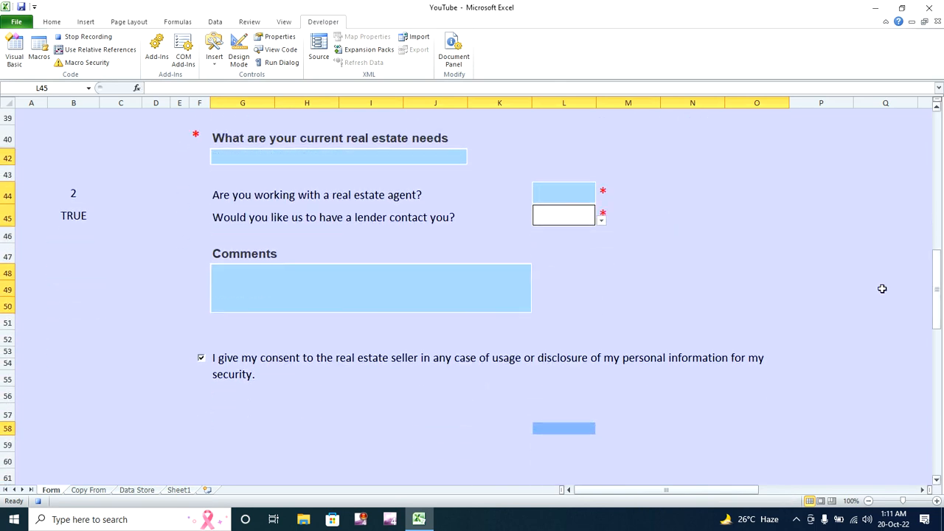
# - Untick the consent checkbox and go back to the First Name field G6
pyautogui.click(201, 360)
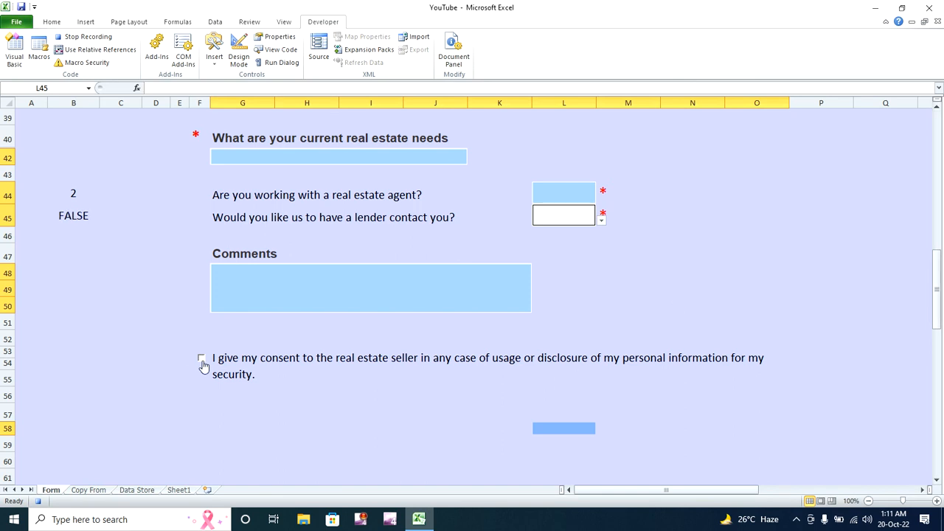
pyautogui.moveTo(935, 304); pyautogui.dragTo(935, 132)
pyautogui.click(305, 192)
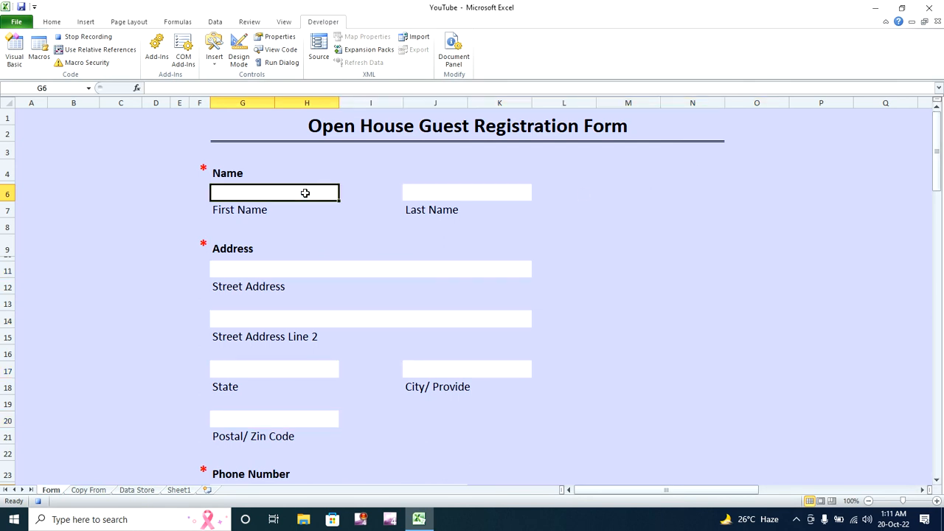
# - Stop the First macro recording from View > Macros
pyautogui.click(284, 21)
pyautogui.click(643, 61)
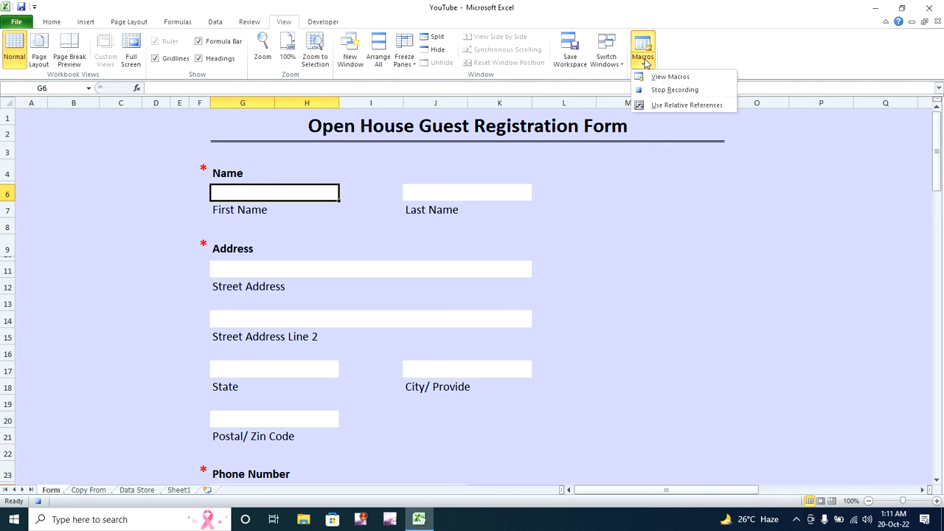
pyautogui.click(663, 90)
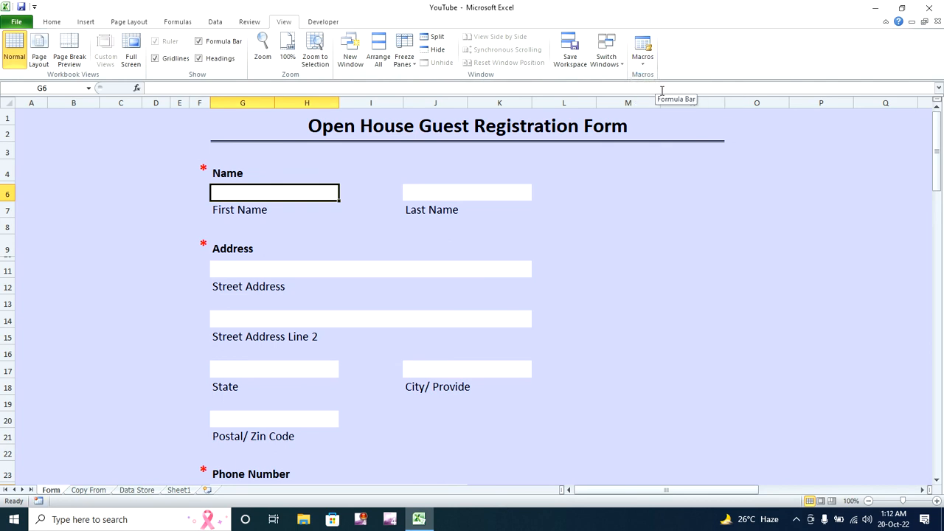
pyautogui.moveTo(938, 150); pyautogui.dragTo(937, 121)
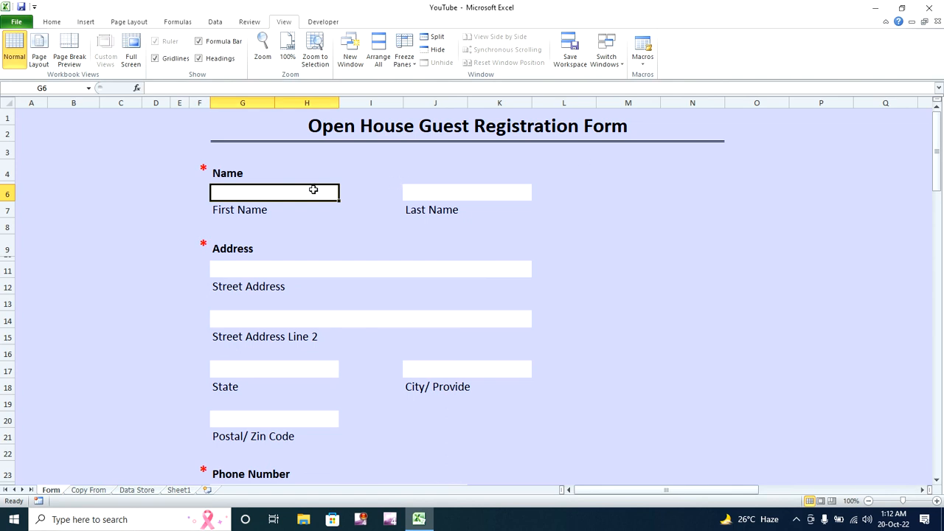
# - Enter the new guest's first and last name and both street address lines
pyautogui.write('Raja')
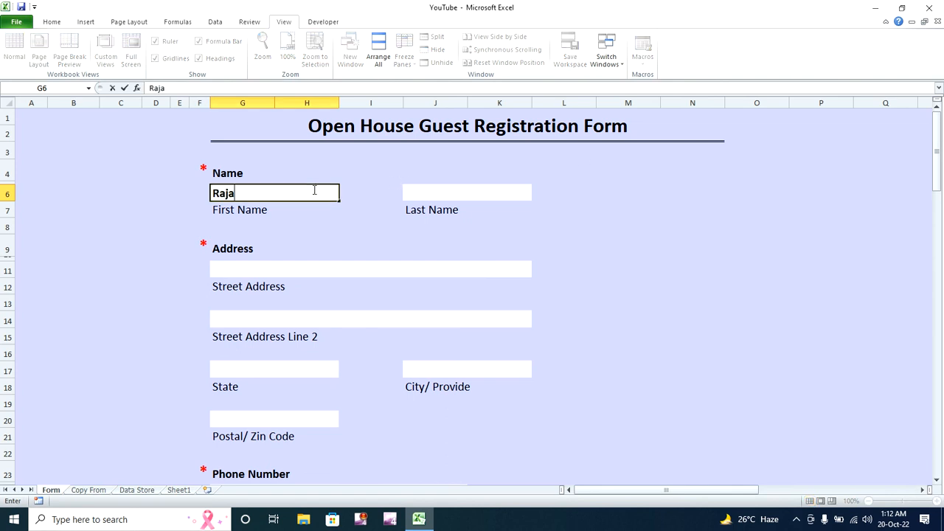
pyautogui.press('Tab')
pyautogui.write('Sk')
pyautogui.press('Tab')
pyautogui.press('Tab')
pyautogui.click(290, 273)
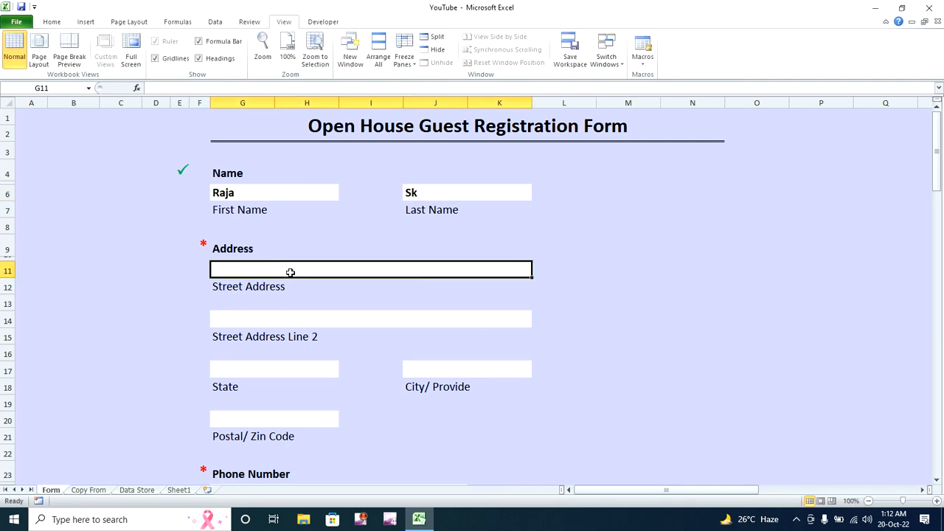
pyautogui.write('Park Street')
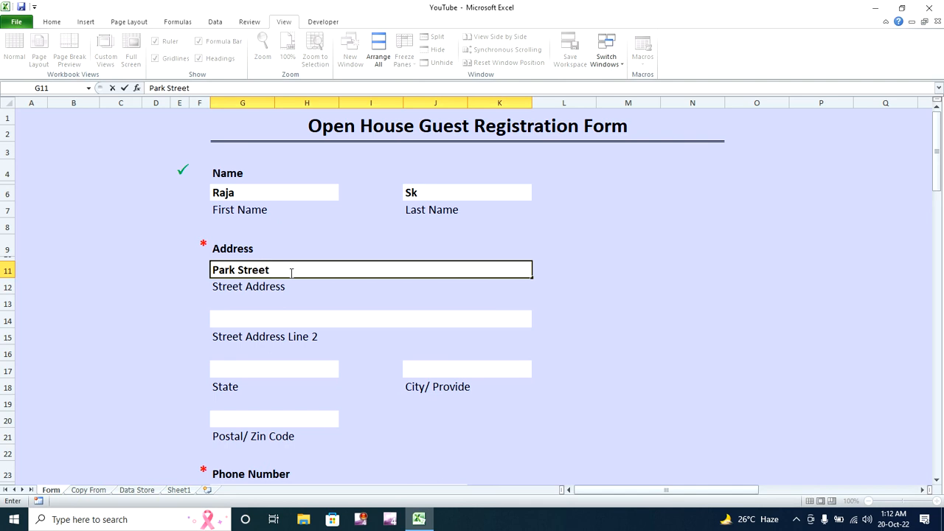
pyautogui.write(', Kolkata')
pyautogui.press('Return')
pyautogui.click(286, 315)
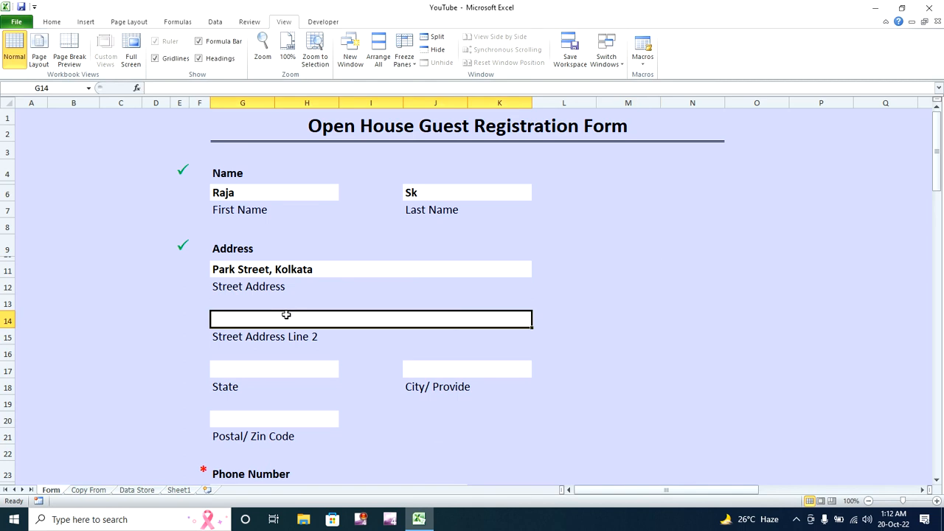
pyautogui.write('Park Street')
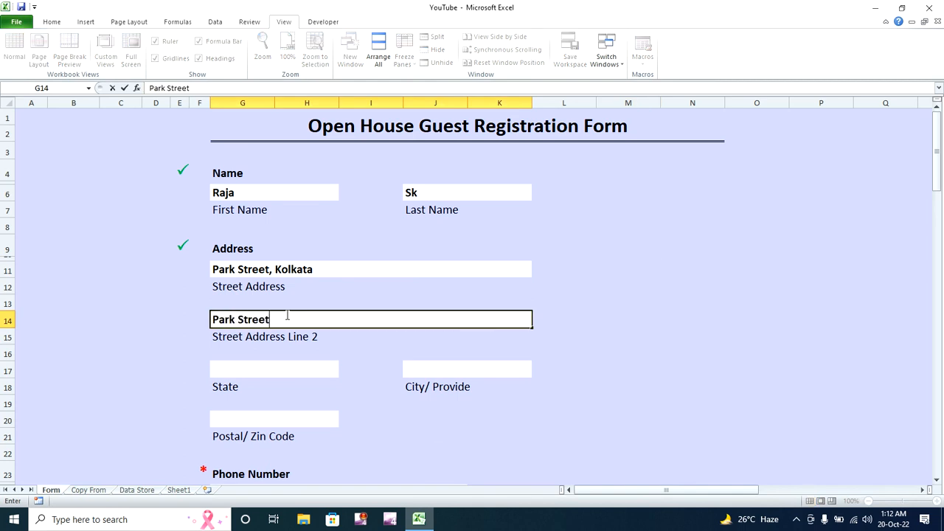
pyautogui.write(', Kolka')
pyautogui.click(277, 361)
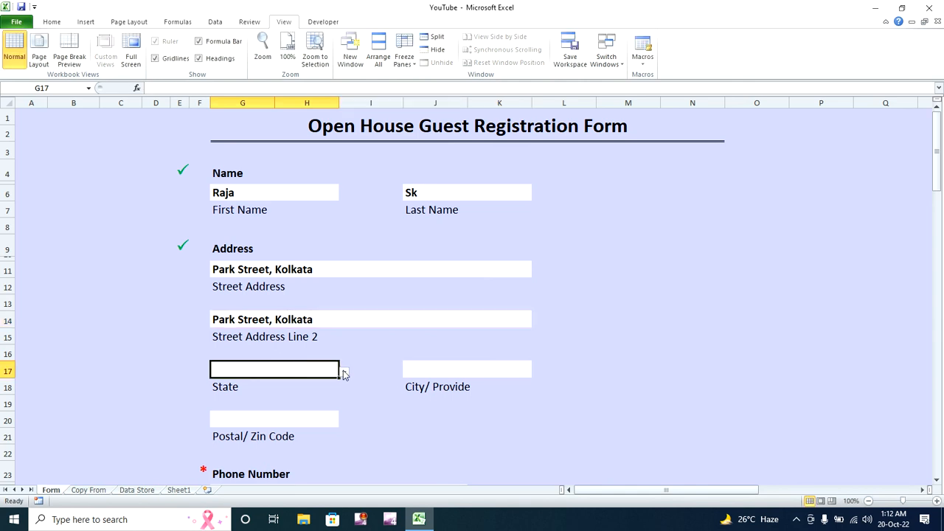
# - Set the state dropdown to Maharashtra and the city dropdown to Kolhapur
pyautogui.click(343, 374)
pyautogui.click(333, 382)
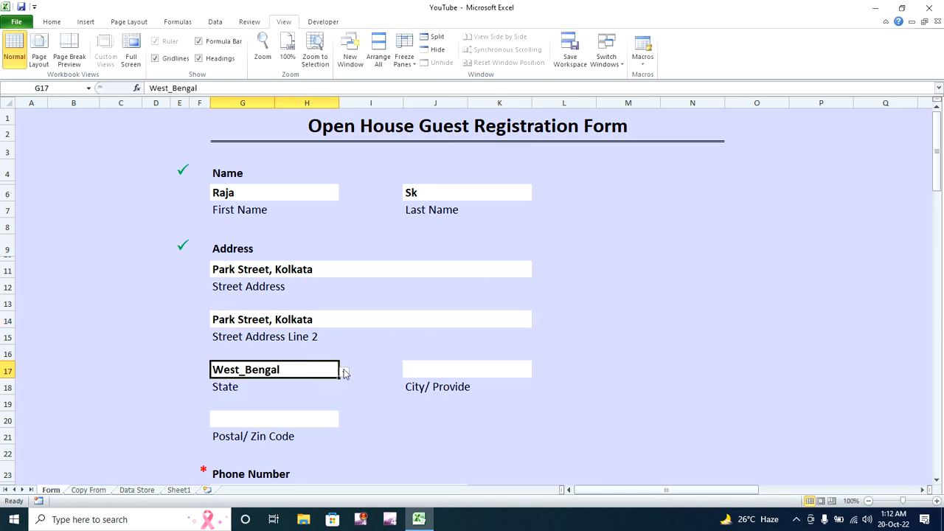
pyautogui.click(344, 374)
pyautogui.click(335, 389)
pyautogui.click(506, 368)
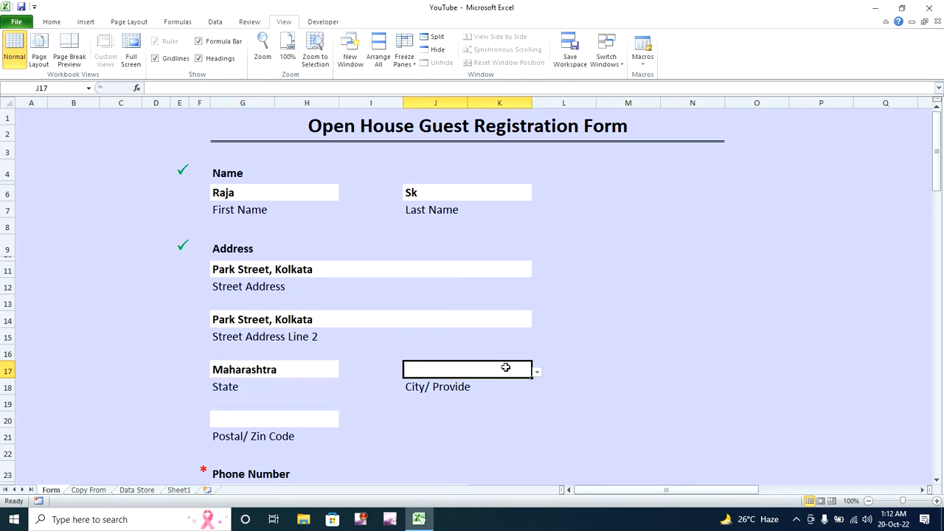
pyautogui.click(537, 372)
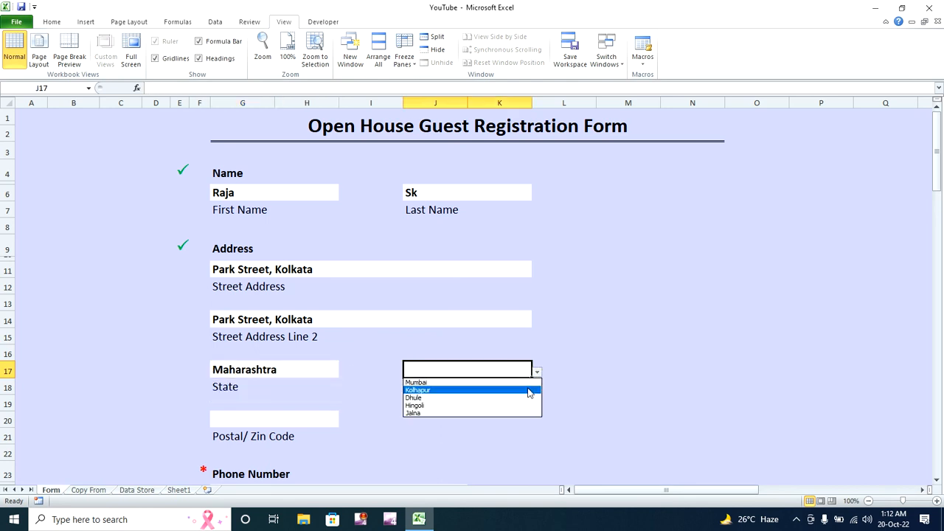
pyautogui.click(528, 392)
pyautogui.moveTo(939, 170); pyautogui.dragTo(938, 197)
# - Enter the postal code, then retry the rejected phone number with a valid one
pyautogui.click(317, 295)
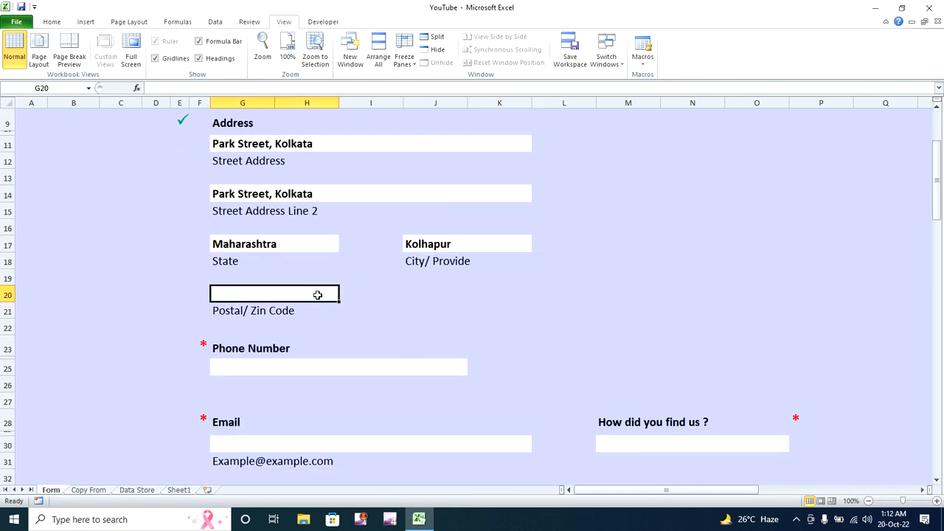
pyautogui.write('700017')
pyautogui.press('Return')
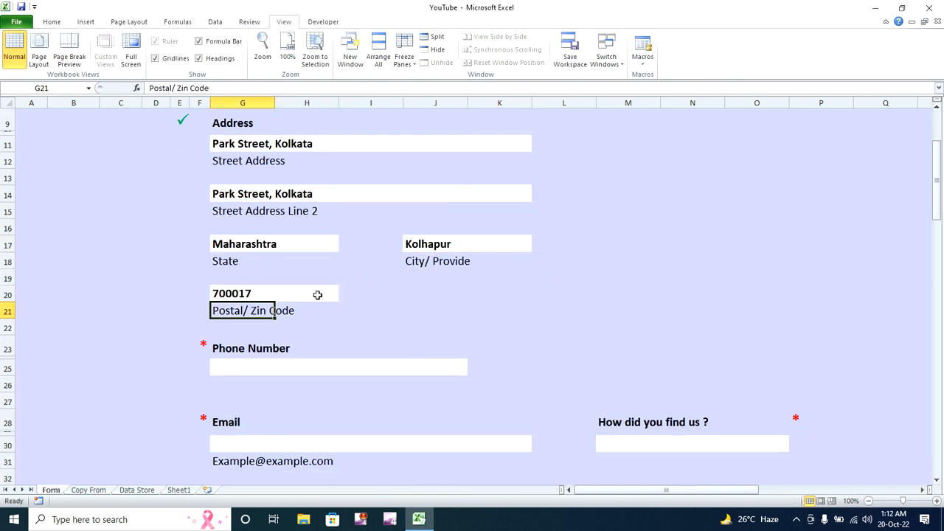
pyautogui.click(309, 367)
pyautogui.write('7')
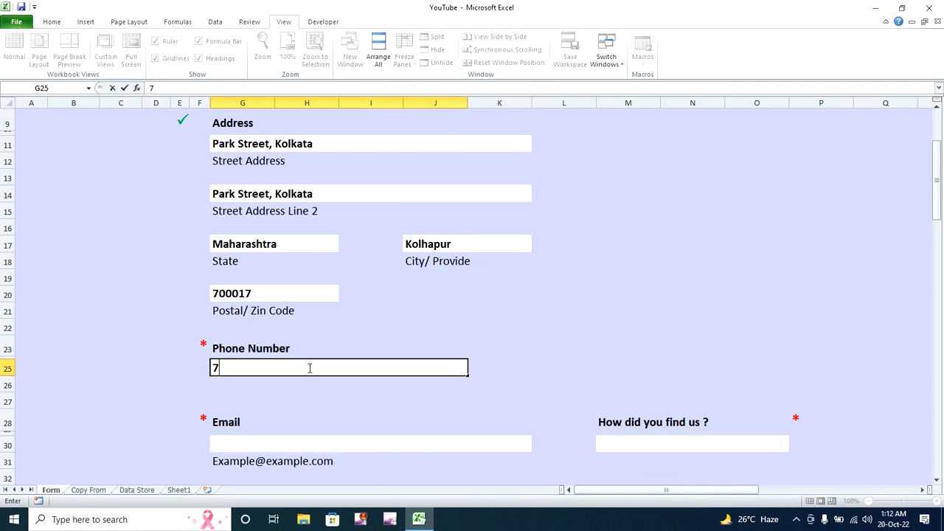
pyautogui.write('894561235')
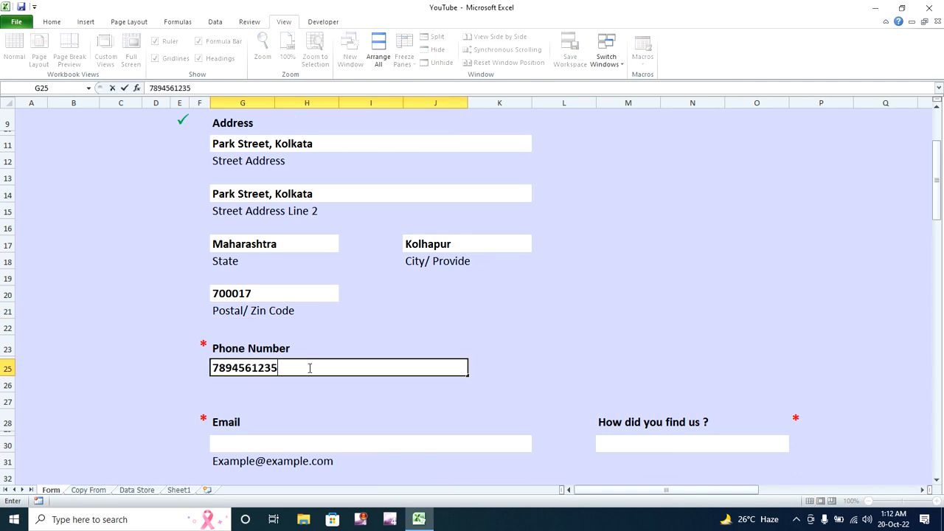
pyautogui.write('6')
pyautogui.press('Return')
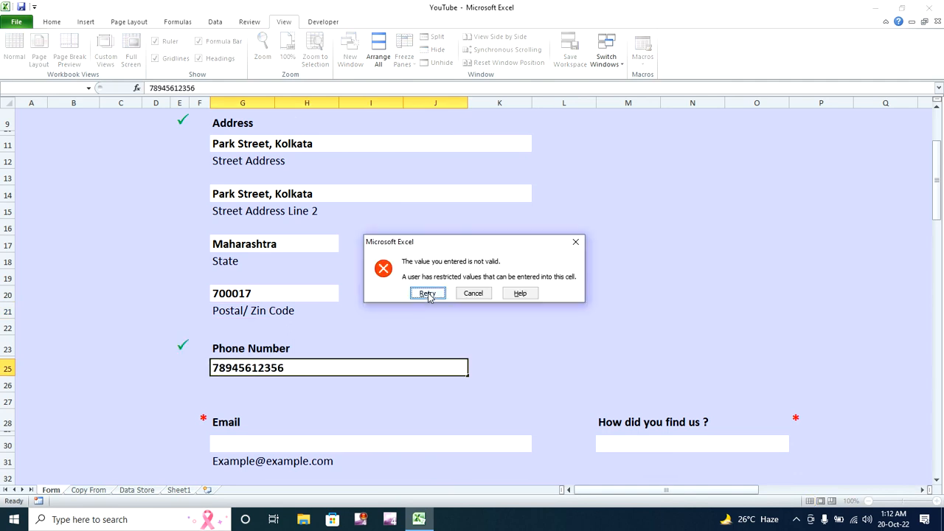
pyautogui.click(428, 294)
pyautogui.write('789456123')
pyautogui.press('Return')
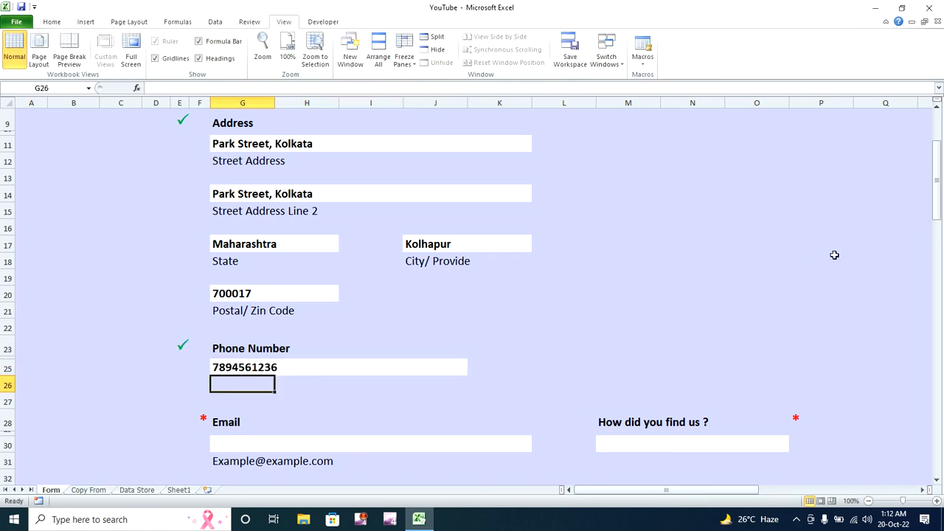
# - Enter the guest's e-mail address and correct its typo
pyautogui.moveTo(938, 196); pyautogui.dragTo(938, 247)
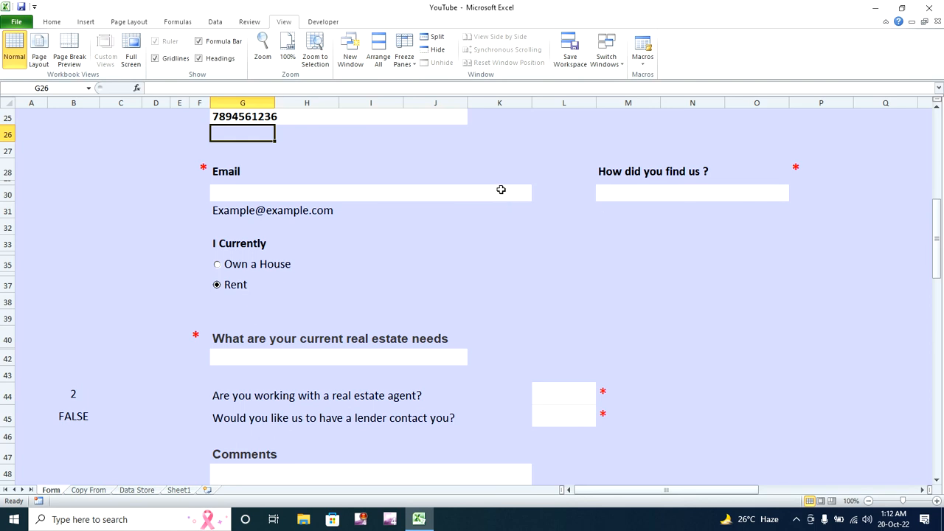
pyautogui.click(501, 190)
pyautogui.write('xyz@gmjail')
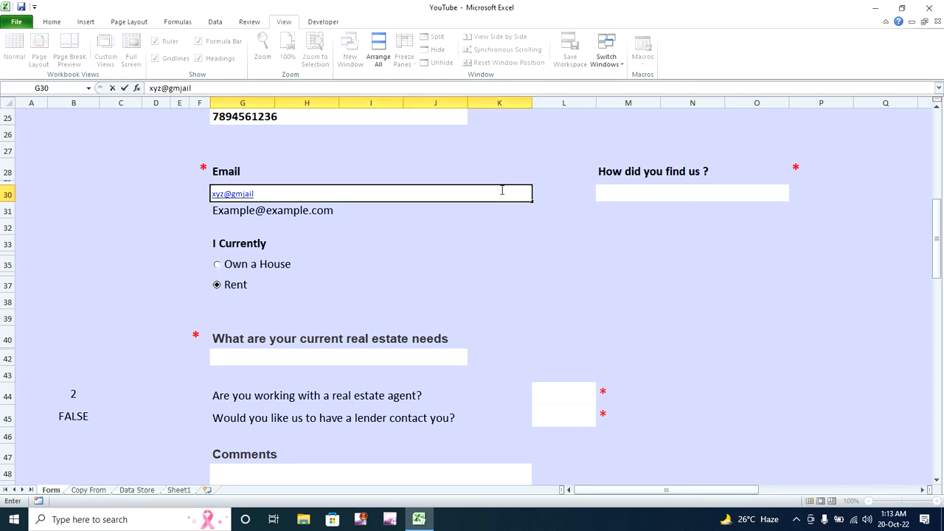
pyautogui.write('.com')
pyautogui.press('Return')
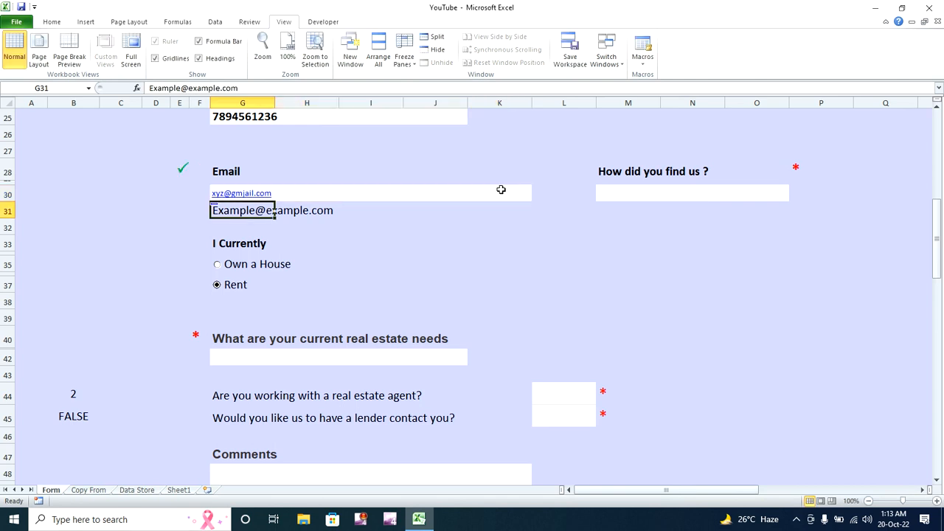
pyautogui.click(453, 196)
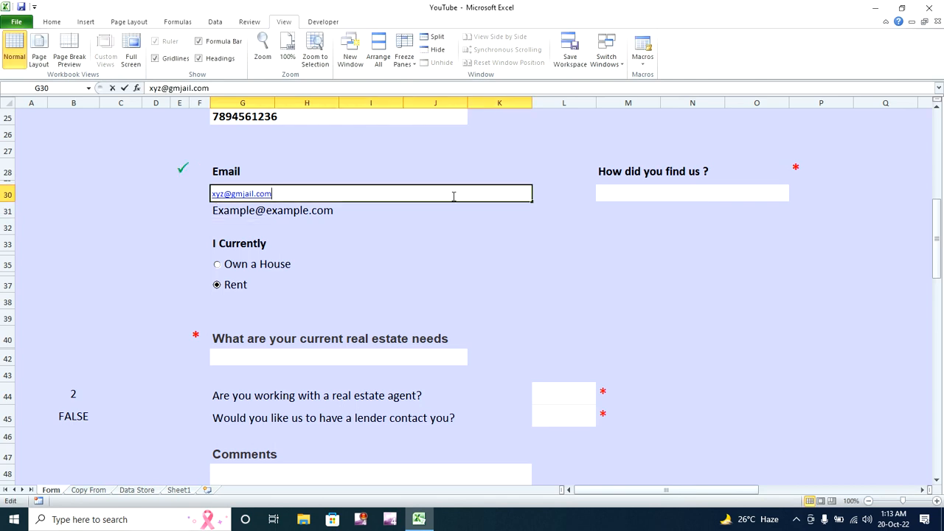
pyautogui.doubleClick(454, 196)
pyautogui.press('BackSpace')
pyautogui.press('BackSpace')
pyautogui.press('BackSpace')
pyautogui.press('BackSpace')
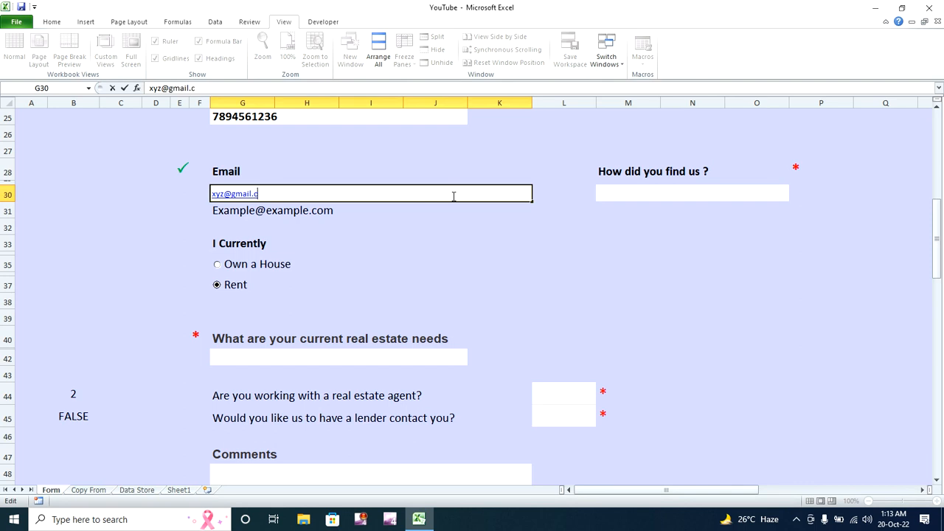
pyautogui.press('Return')
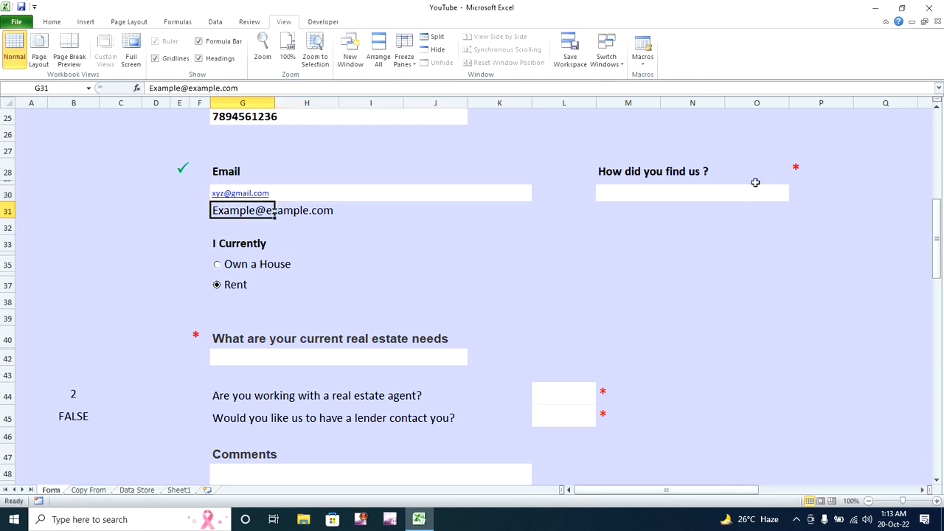
# - Choose Internet as the referral source, Own a House, and Planning to buy in a year
pyautogui.click(760, 189)
pyautogui.click(794, 195)
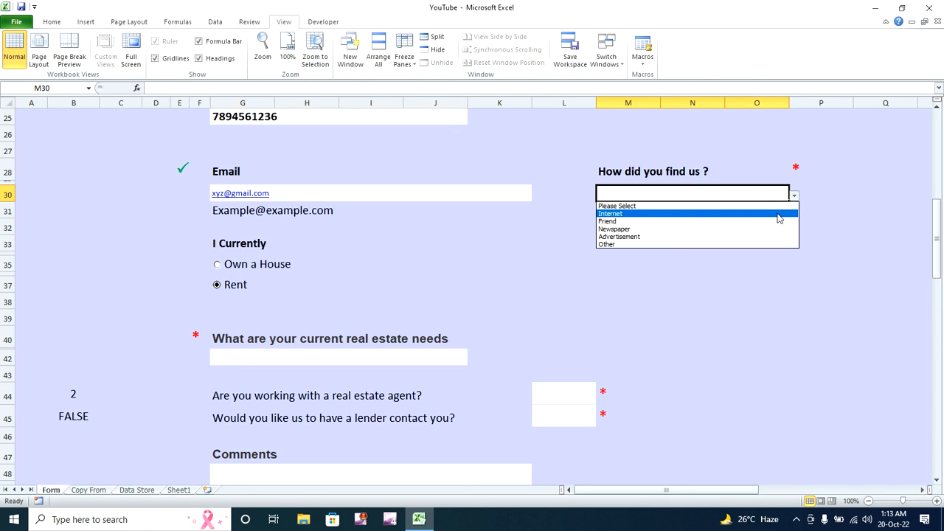
pyautogui.click(779, 214)
pyautogui.moveTo(938, 245); pyautogui.dragTo(938, 269)
pyautogui.click(245, 155)
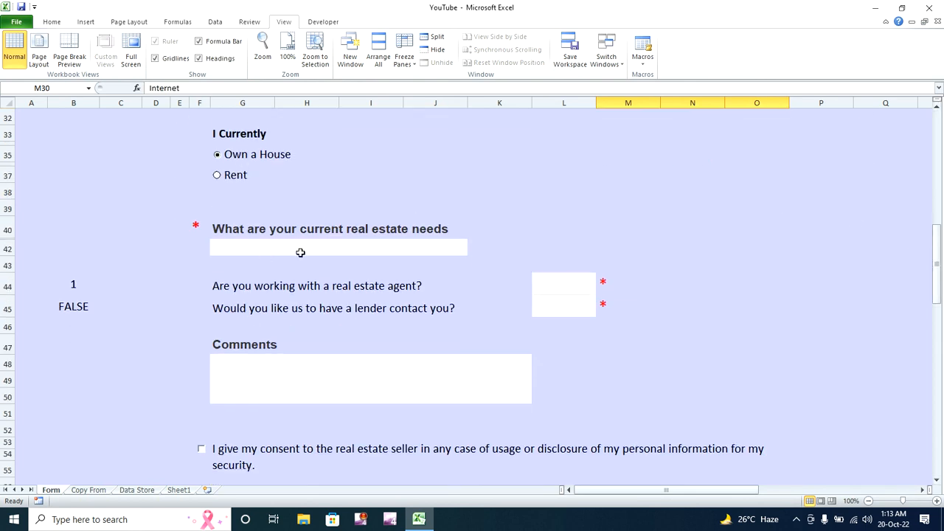
pyautogui.click(367, 252)
pyautogui.click(472, 252)
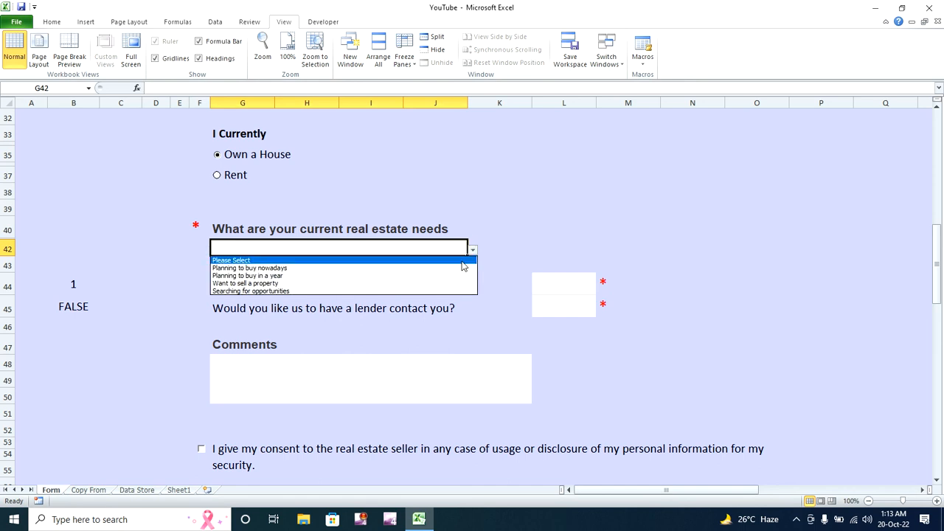
pyautogui.click(449, 275)
# - Answer Yes to working with a real estate agent and Yes to lender contact
pyautogui.click(573, 289)
pyautogui.moveTo(573, 288); pyautogui.dragTo(601, 288)
pyautogui.click(601, 288)
pyautogui.click(588, 307)
pyautogui.click(587, 304)
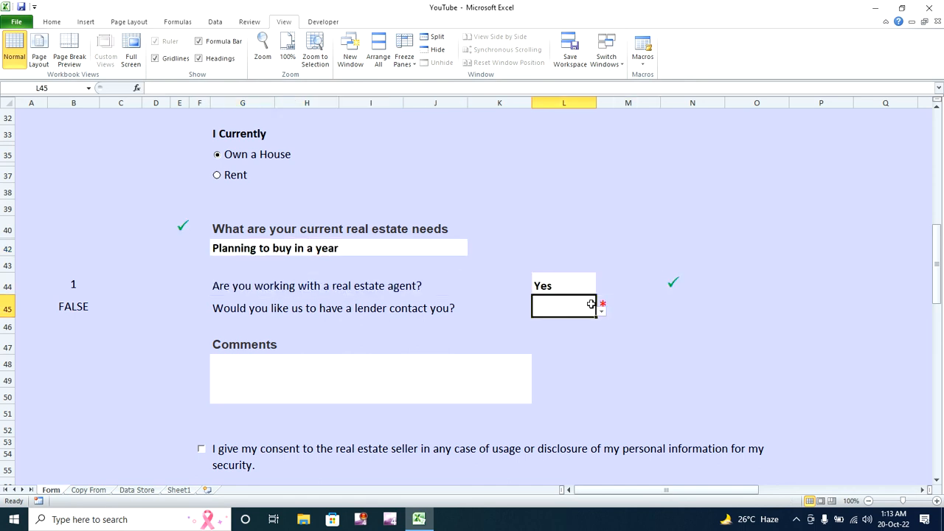
pyautogui.click(602, 313)
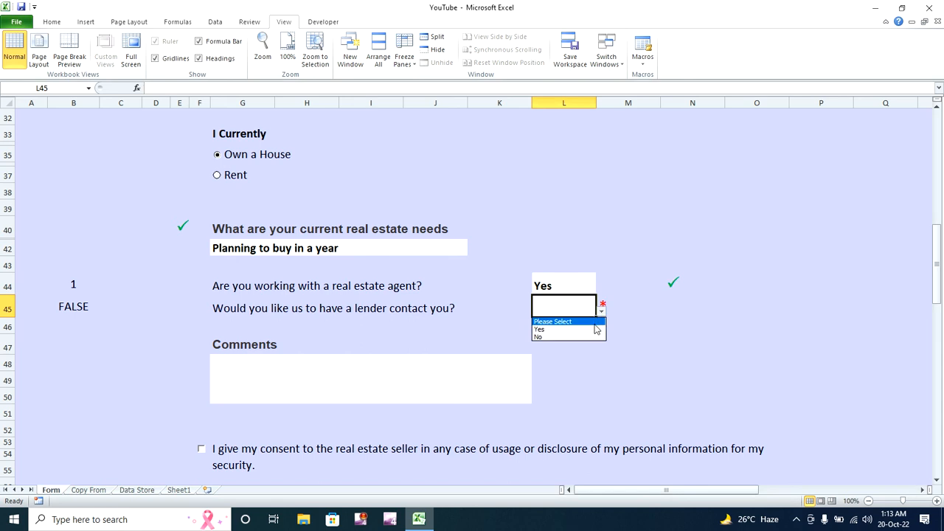
pyautogui.click(596, 330)
pyautogui.moveTo(937, 263); pyautogui.dragTo(938, 290)
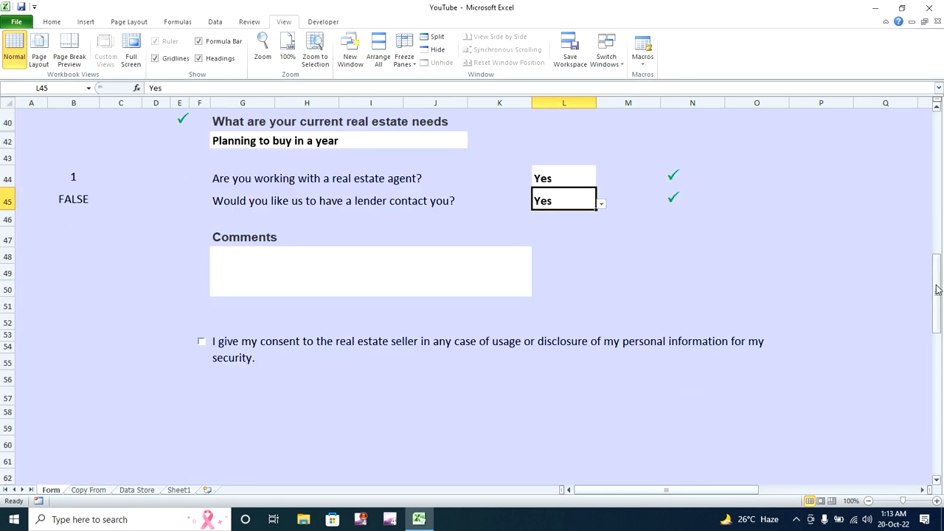
# - Add the comment 'Thank you', tick the consent box, and submit the entry
pyautogui.click(460, 267)
pyautogui.write('Thia')
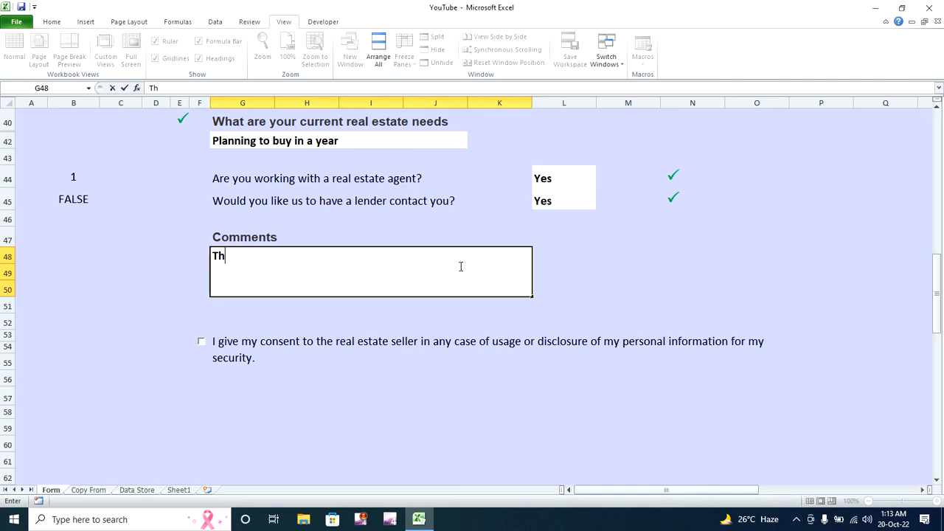
pyautogui.press('BackSpace')
pyautogui.press('BackSpace')
pyautogui.press('BackSpace')
pyautogui.write('hank you')
pyautogui.click(202, 342)
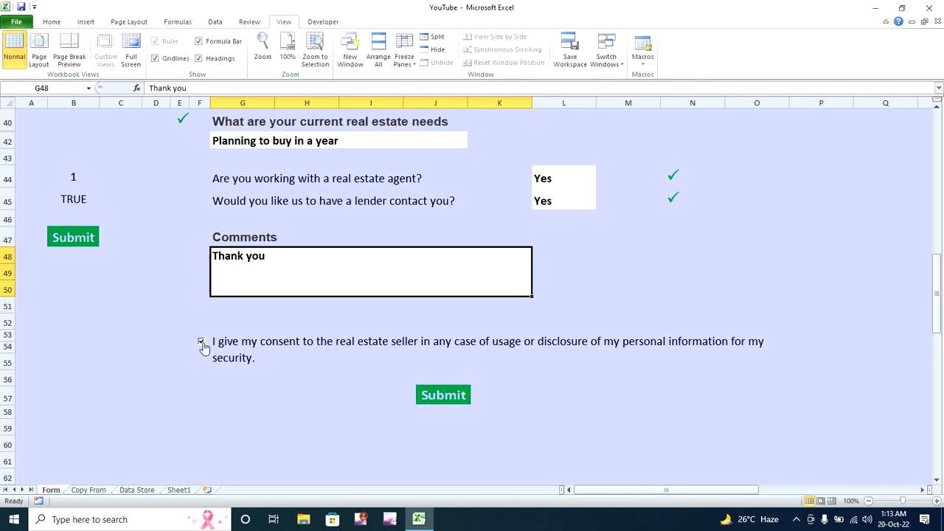
pyautogui.click(449, 395)
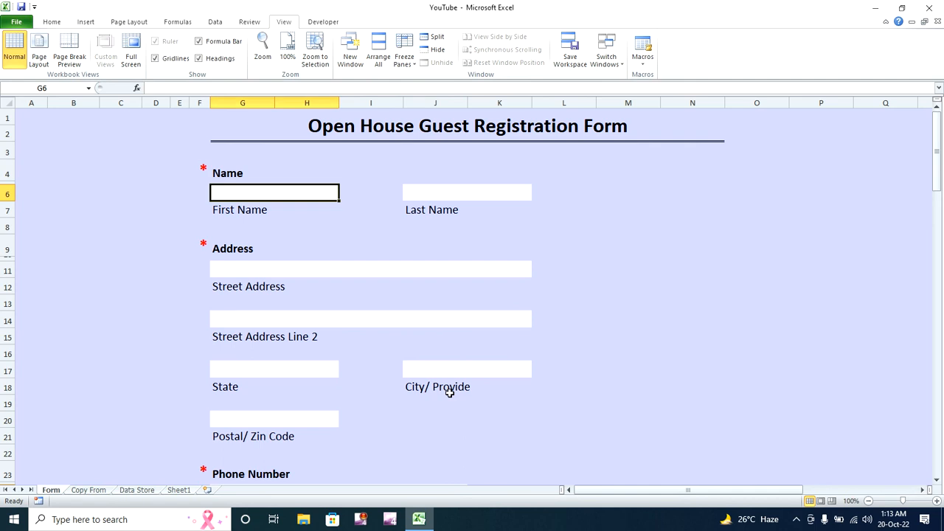
# - Confirm the new guest entry sits in Data Store row 3, then return to the blank Form sheet
pyautogui.moveTo(938, 168); pyautogui.dragTo(940, 323)
pyautogui.click(441, 289)
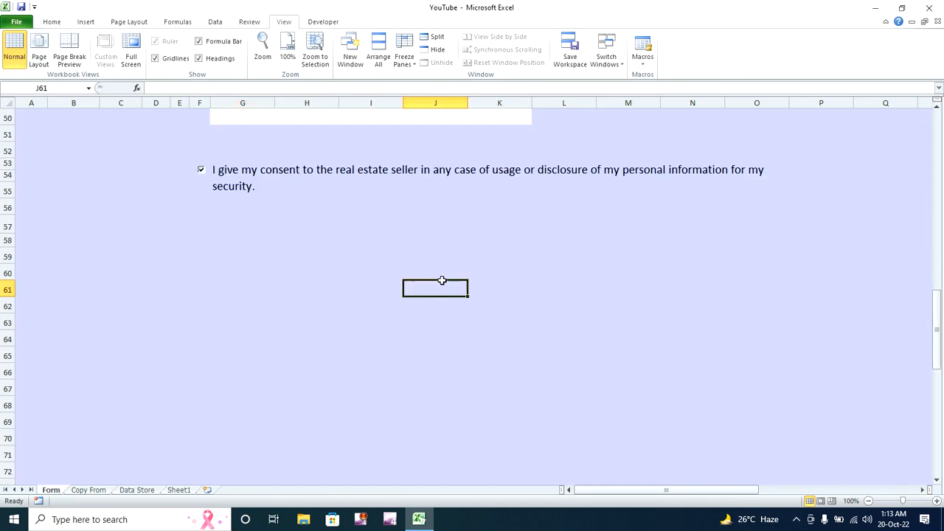
pyautogui.click(427, 243)
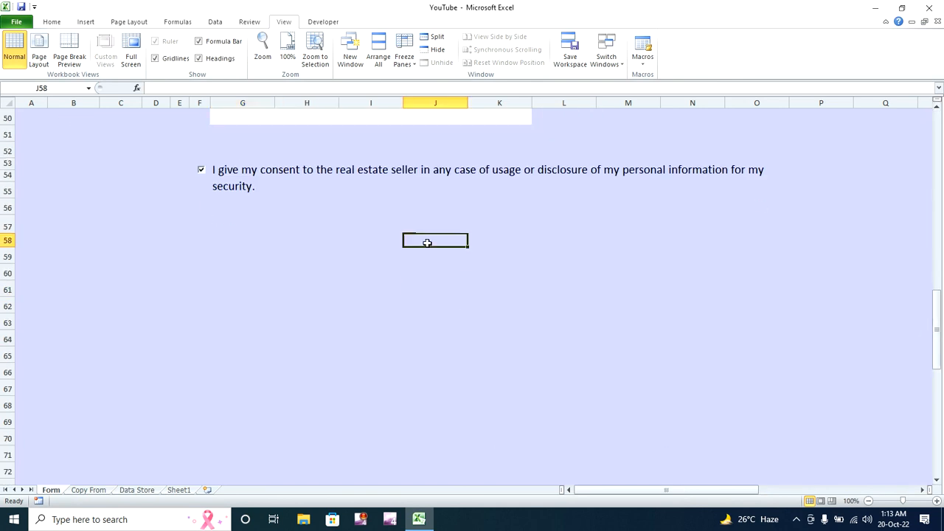
pyautogui.click(140, 490)
pyautogui.click(53, 142)
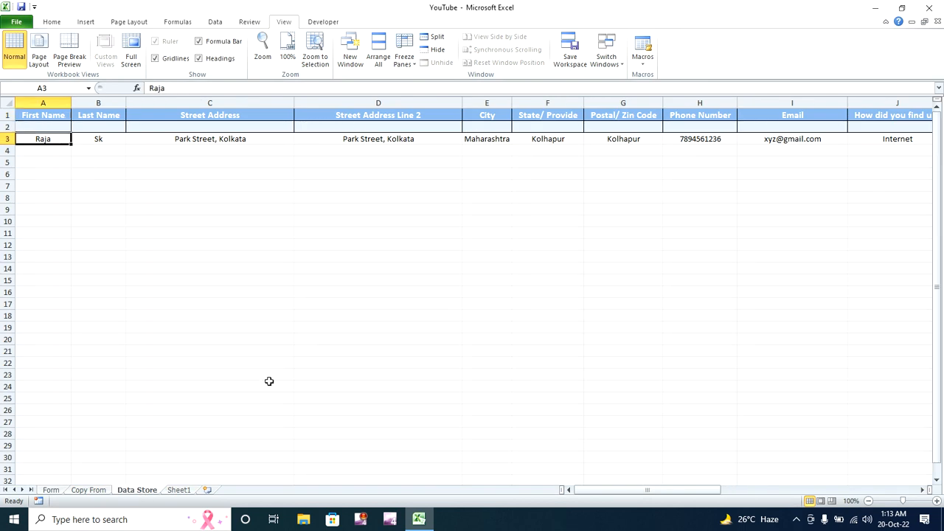
pyautogui.click(49, 488)
pyautogui.moveTo(937, 332); pyautogui.dragTo(937, 157)
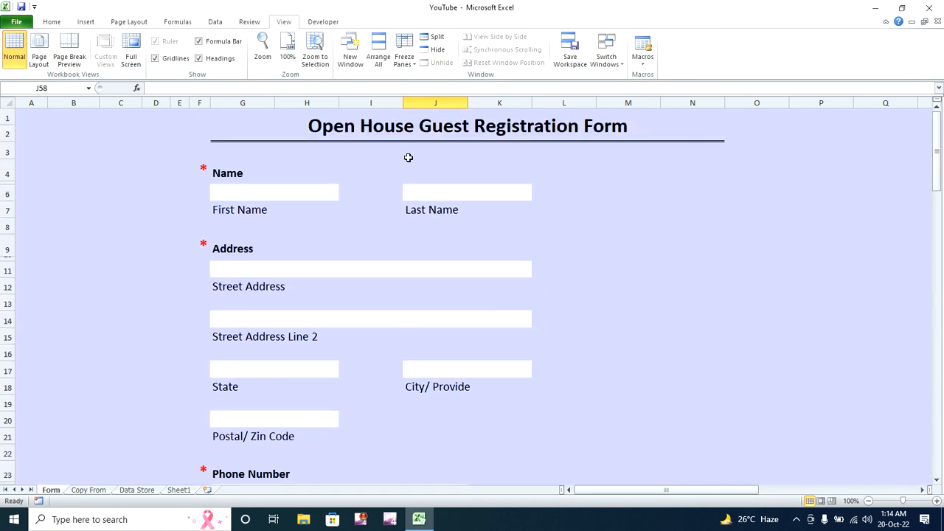
# - Enter the next guest's first and last name, correcting a mistyped last name
pyautogui.click(317, 196)
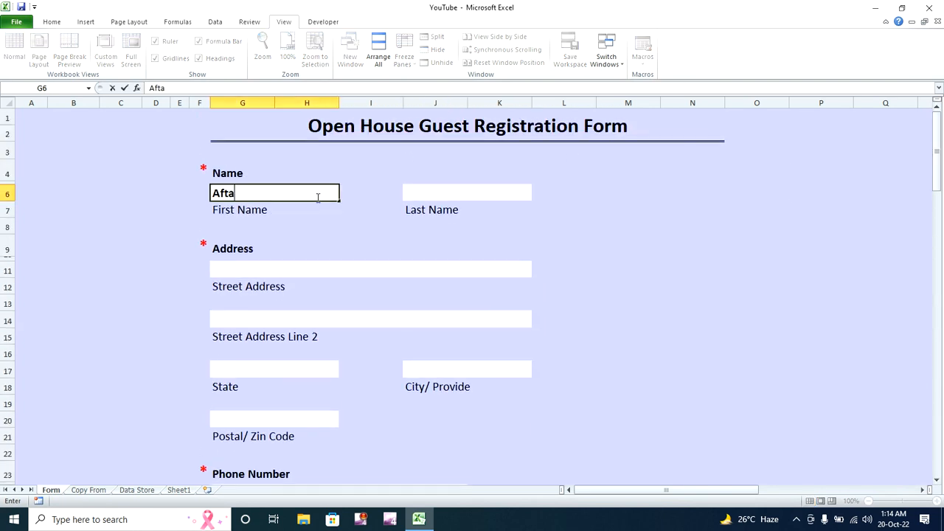
pyautogui.press('Tab')
pyautogui.press('Tab')
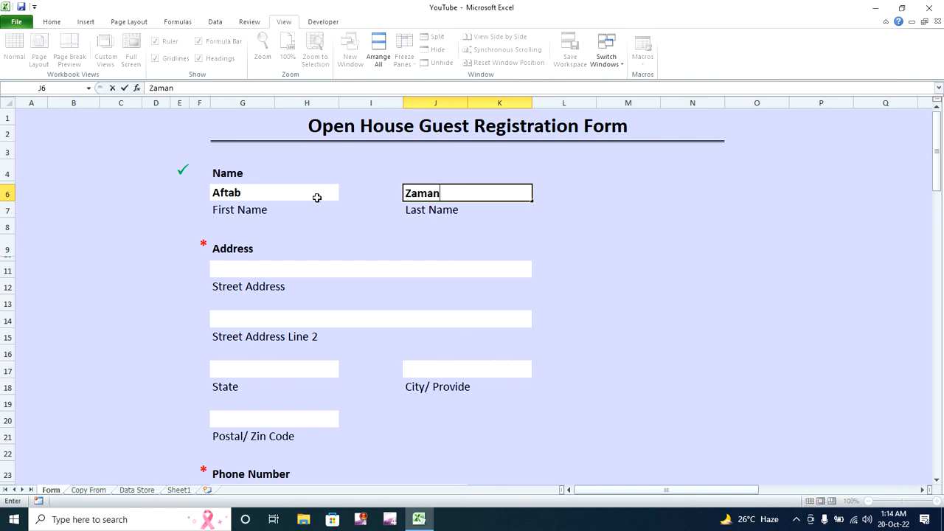
pyautogui.click(293, 265)
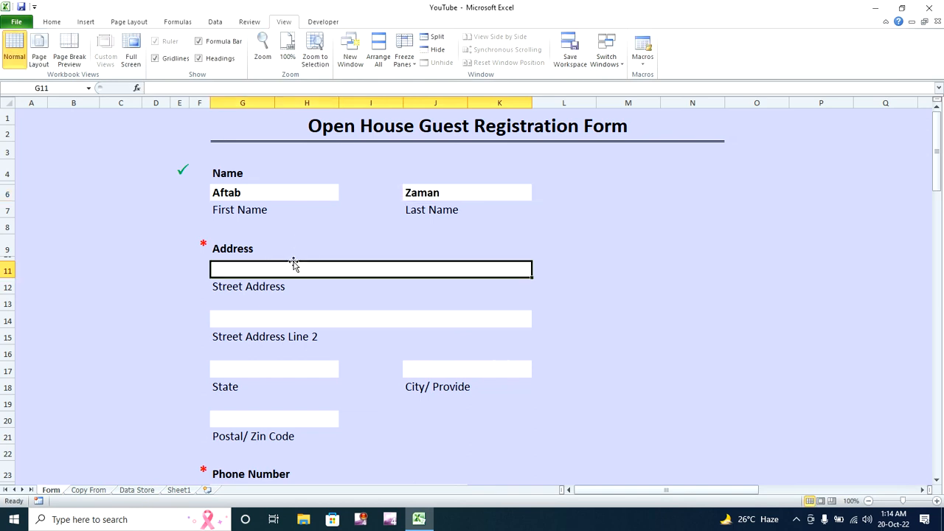
pyautogui.hotkey('ctrl', 'z')
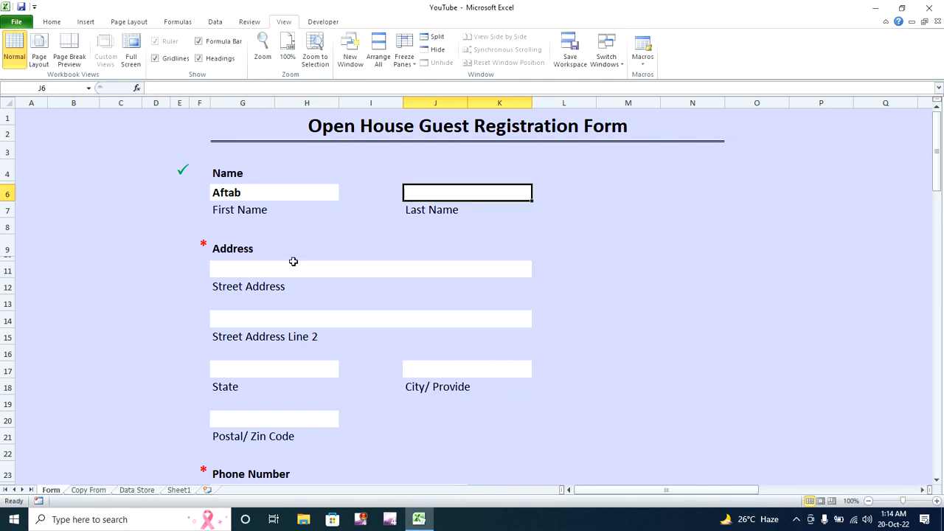
pyautogui.click(293, 263)
pyautogui.click(416, 189)
# - Fill in both street address lines for the guest
pyautogui.click(386, 264)
pyautogui.write('Khdsad')
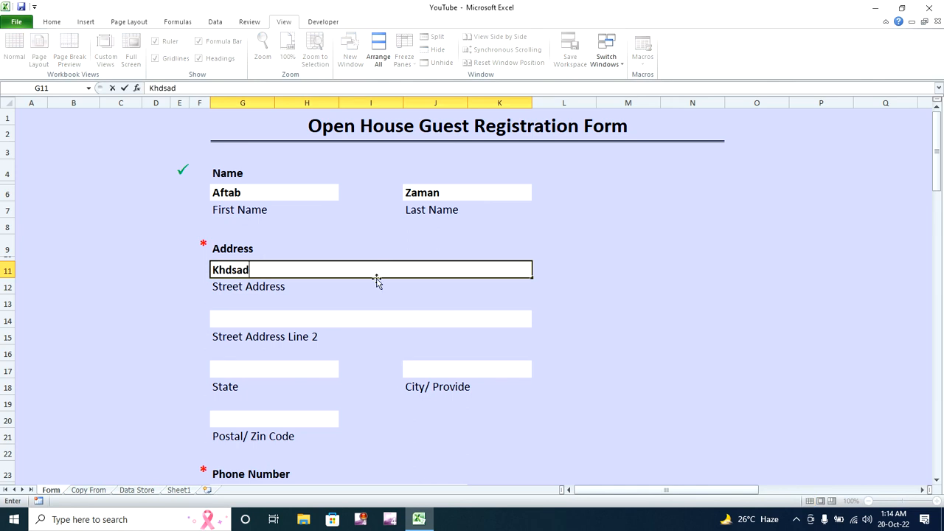
pyautogui.click(343, 319)
pyautogui.write('jasdjhsag')
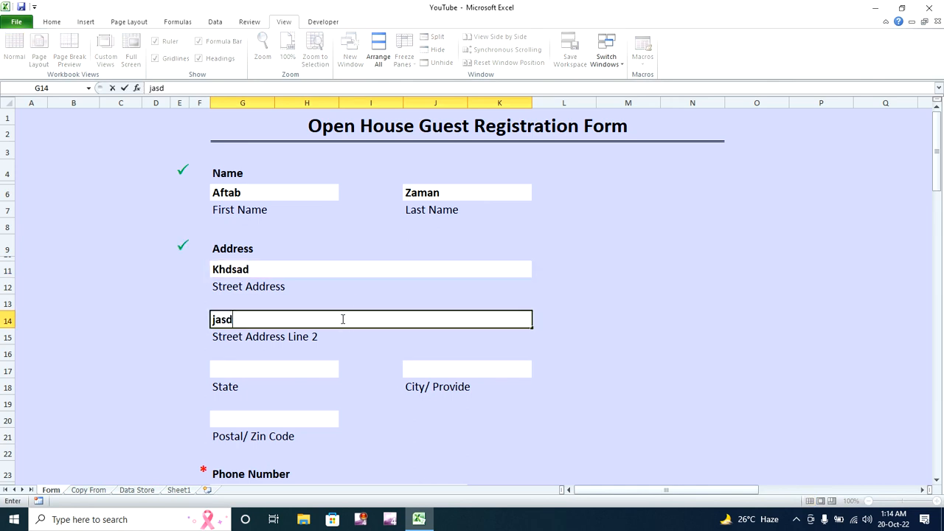
# - Choose Delhi as State and South Delhi as City from the dropdown lists
pyautogui.click(303, 368)
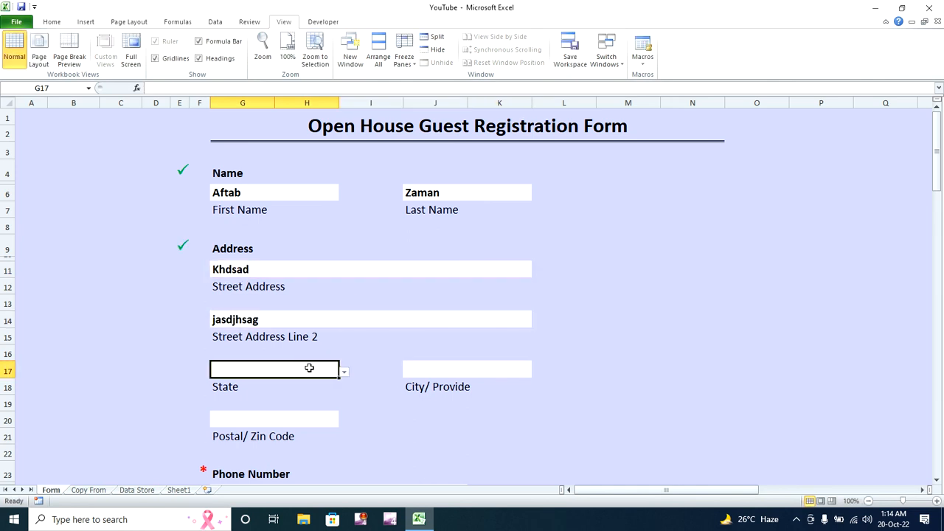
pyautogui.write('de')
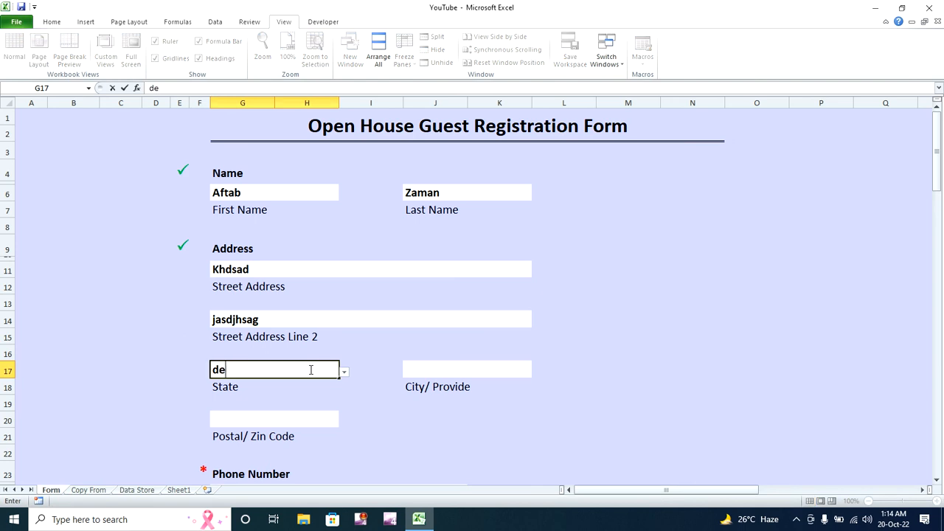
pyautogui.write('elh')
pyautogui.press('Return')
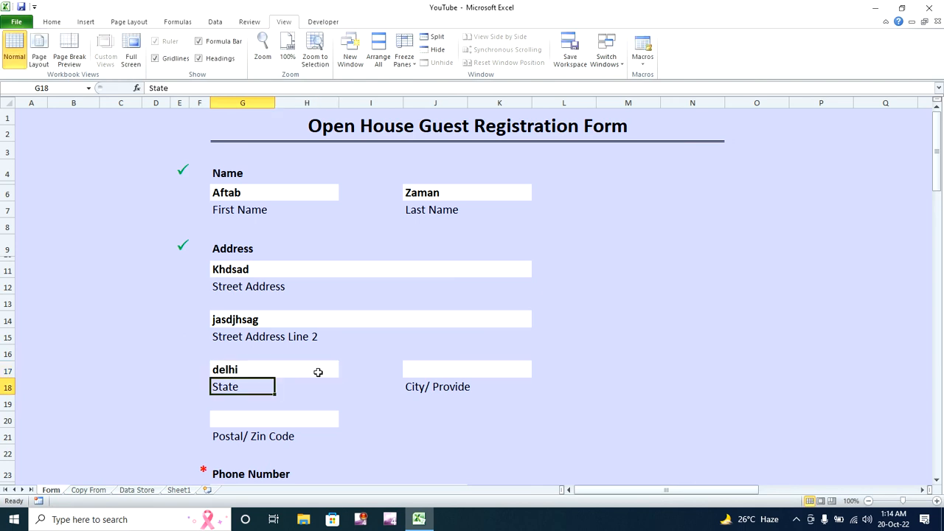
pyautogui.click(318, 372)
pyautogui.click(343, 372)
pyautogui.click(334, 399)
pyautogui.click(422, 363)
pyautogui.click(537, 373)
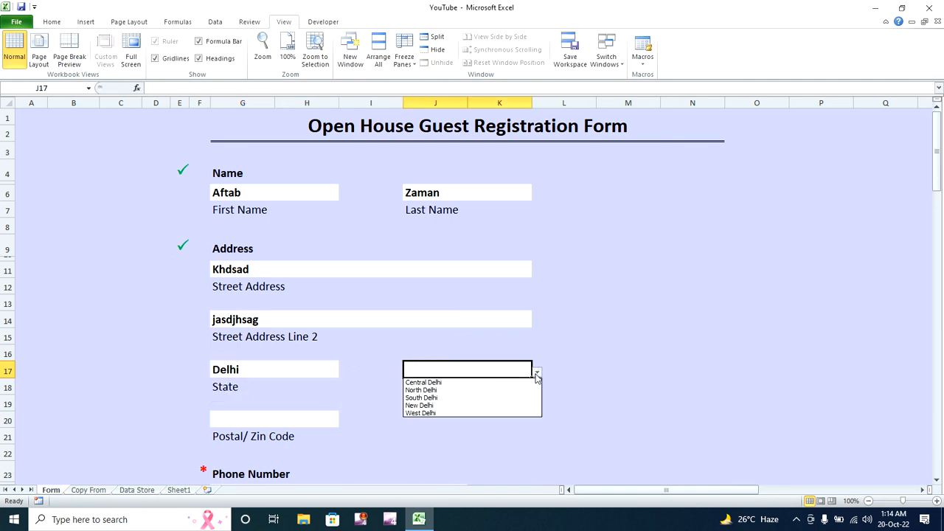
pyautogui.click(523, 391)
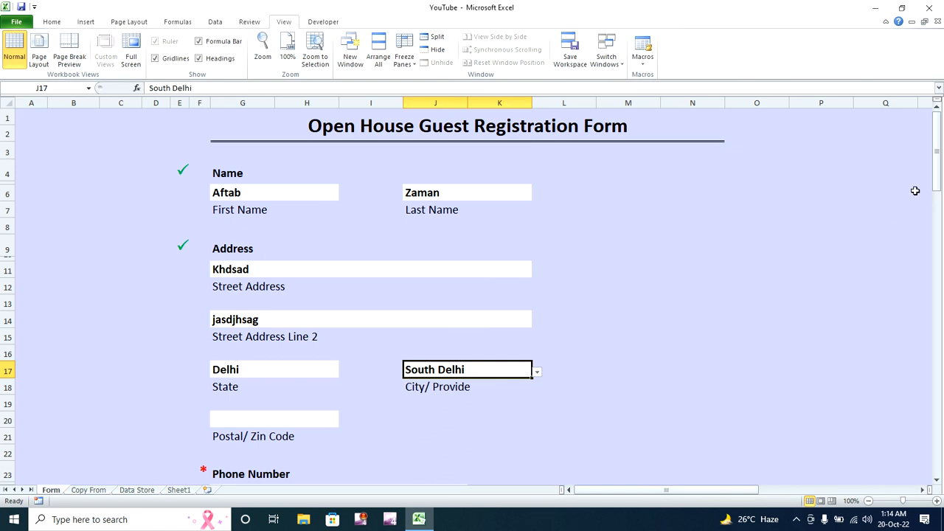
pyautogui.moveTo(935, 171); pyautogui.dragTo(935, 193)
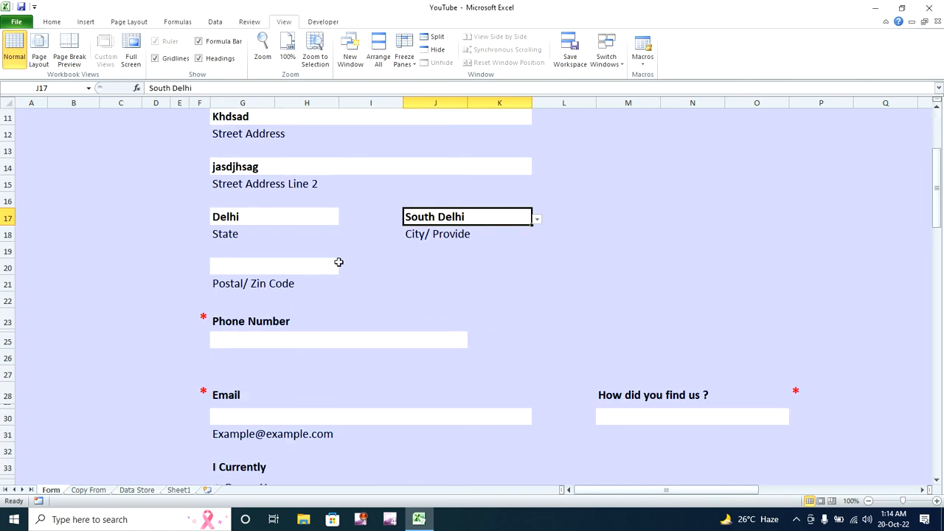
# - Enter the guest's postal code and a valid phone number
pyautogui.click(313, 268)
pyautogui.write('7000')
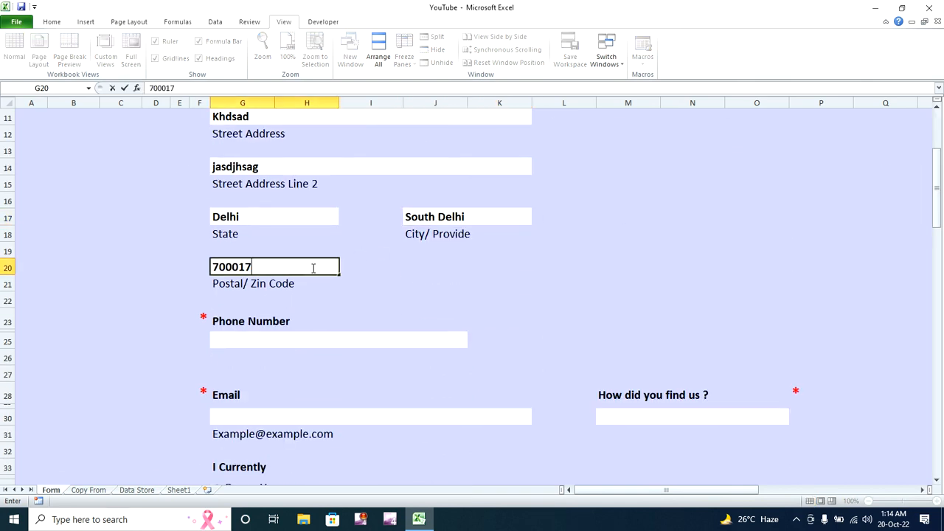
pyautogui.write('17')
pyautogui.press('Return')
pyautogui.press('Return')
pyautogui.press('Return')
pyautogui.press('Return')
pyautogui.press('Return')
pyautogui.press('Return')
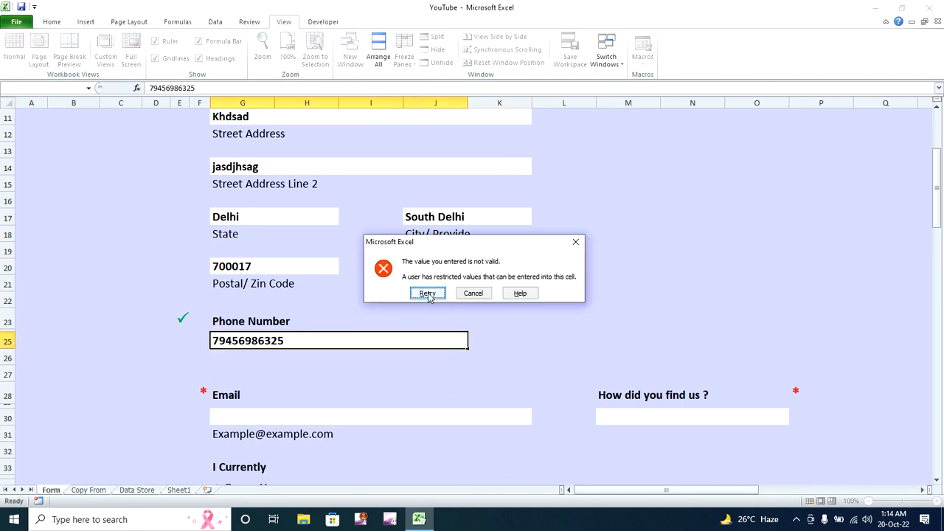
pyautogui.click(427, 294)
pyautogui.click(353, 342)
pyautogui.press('Return')
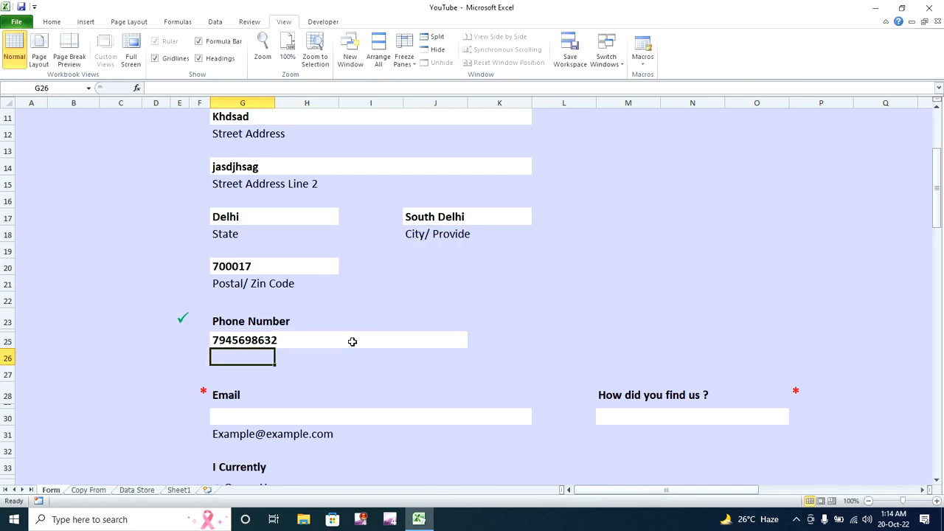
# - Fill in the guest's e-mail and choose Newspaper as the referral source after dismissing the error
pyautogui.click(354, 418)
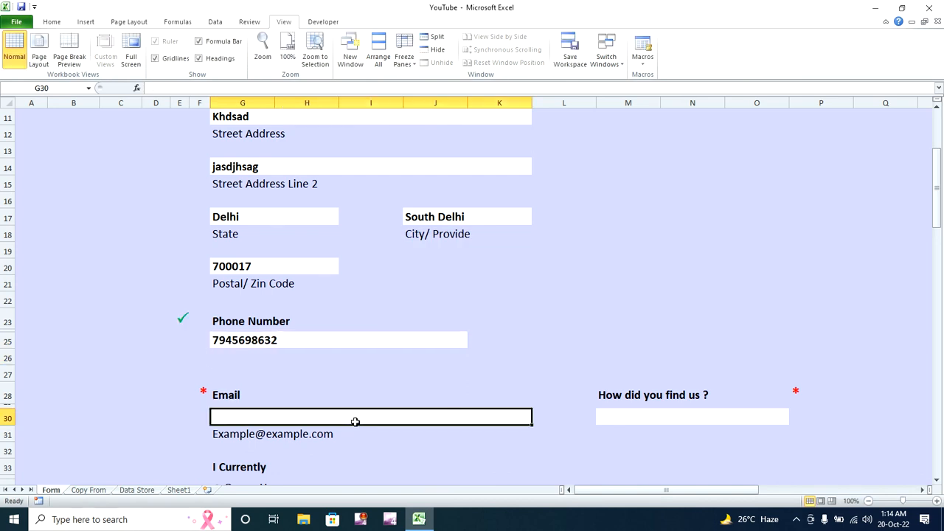
pyautogui.write('YYY@gmail.com')
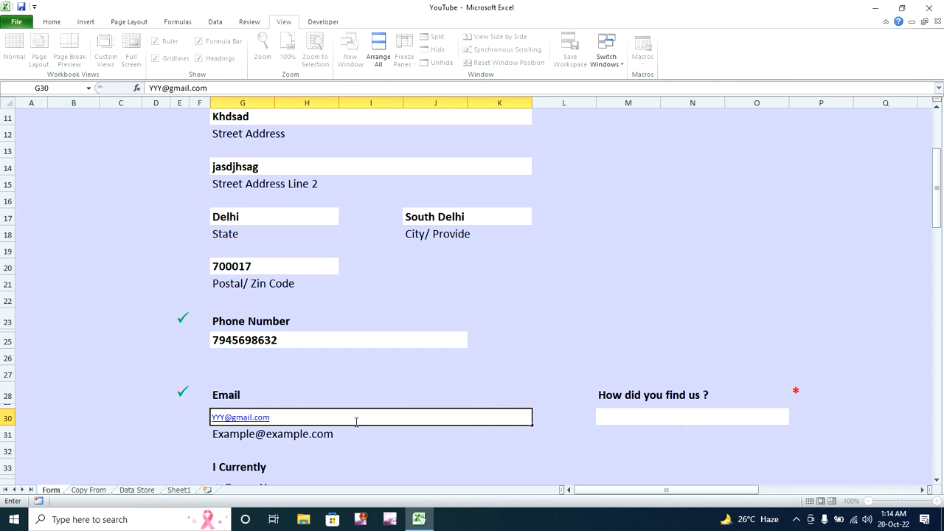
pyautogui.press('Tab')
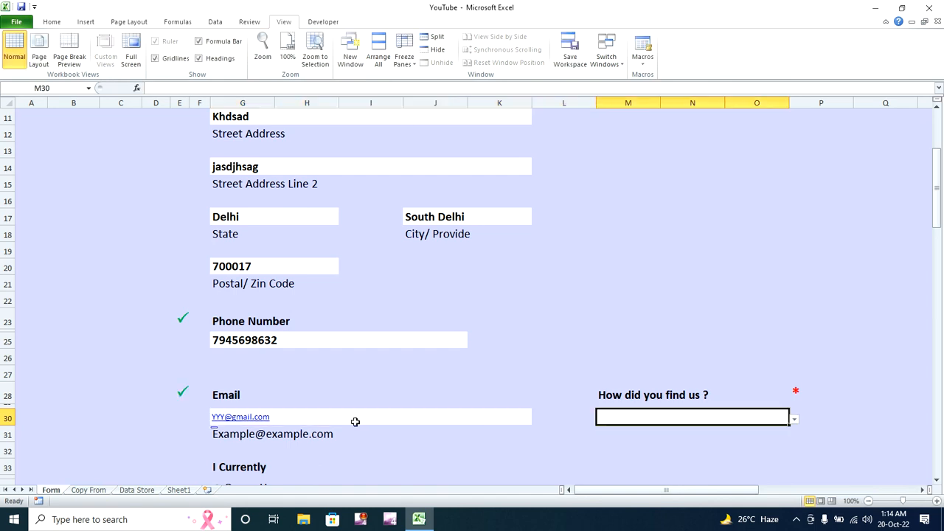
pyautogui.press('BackSpace')
pyautogui.click(793, 420)
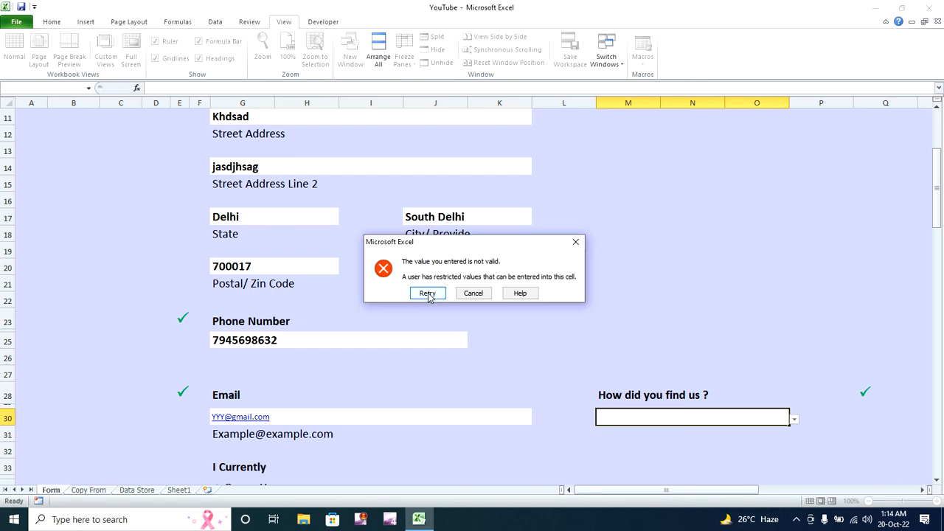
pyautogui.click(481, 292)
pyautogui.click(794, 421)
pyautogui.click(649, 452)
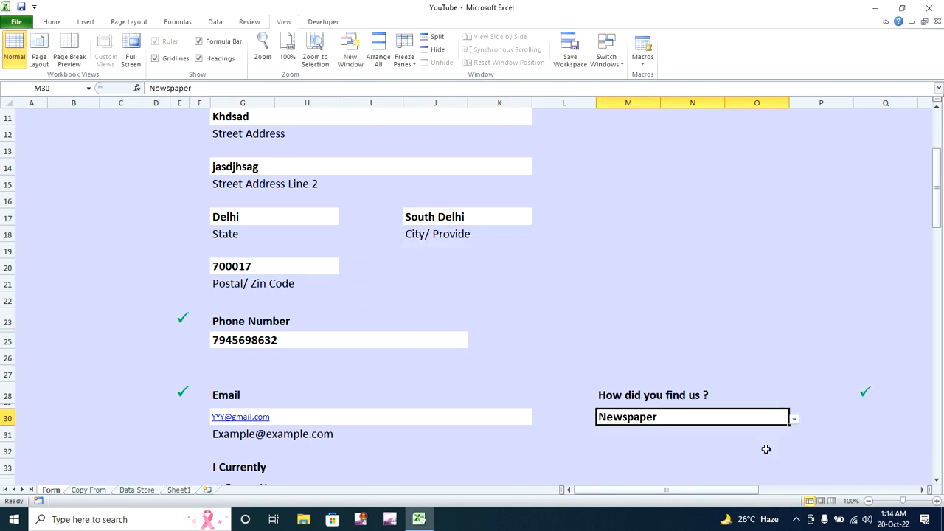
pyautogui.moveTo(939, 210); pyautogui.dragTo(937, 254)
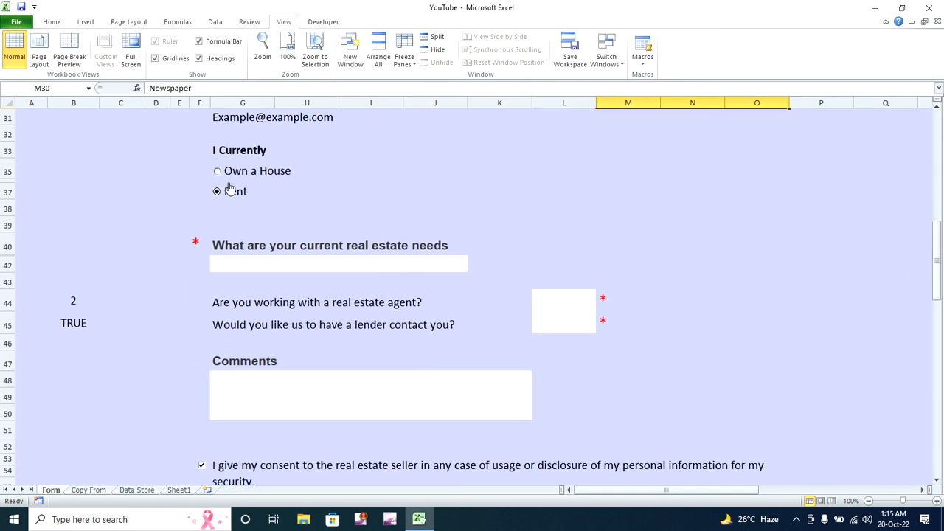
# - Answer the real estate questions: Want to sell a property, agent No, lender contact Yes
pyautogui.click(438, 249)
pyautogui.click(448, 263)
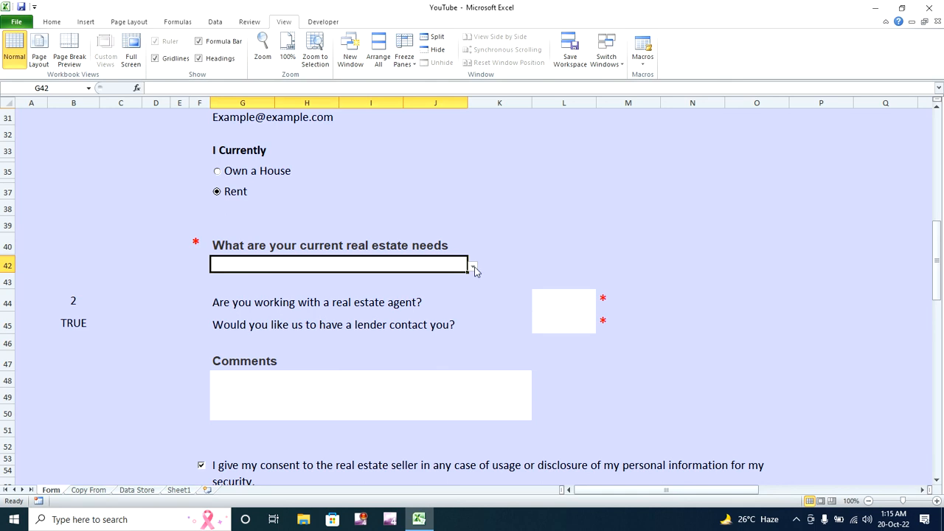
pyautogui.click(475, 272)
pyautogui.click(443, 299)
pyautogui.click(564, 304)
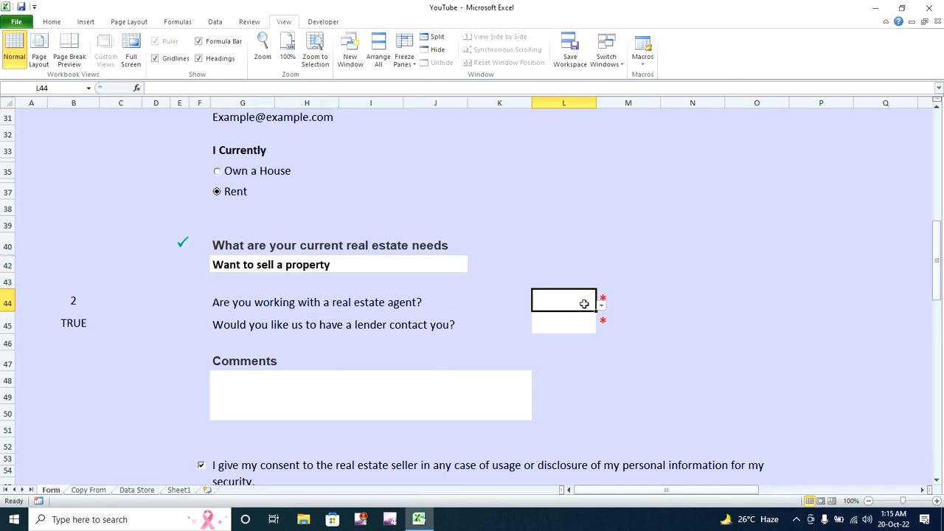
pyautogui.click(601, 306)
pyautogui.click(586, 330)
pyautogui.click(591, 327)
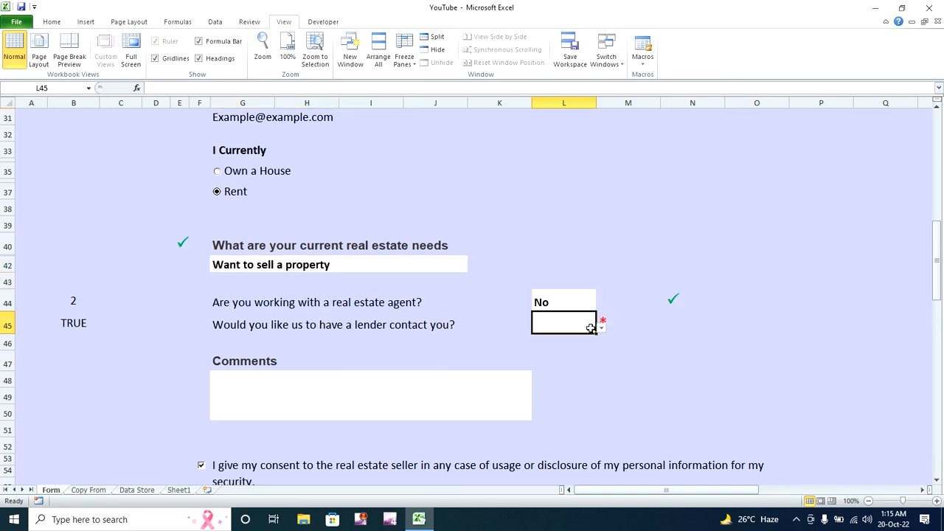
pyautogui.click(602, 329)
pyautogui.click(590, 347)
# - Add the comment 'Thanks', keep consent ticked, and submit the registration
pyautogui.click(456, 382)
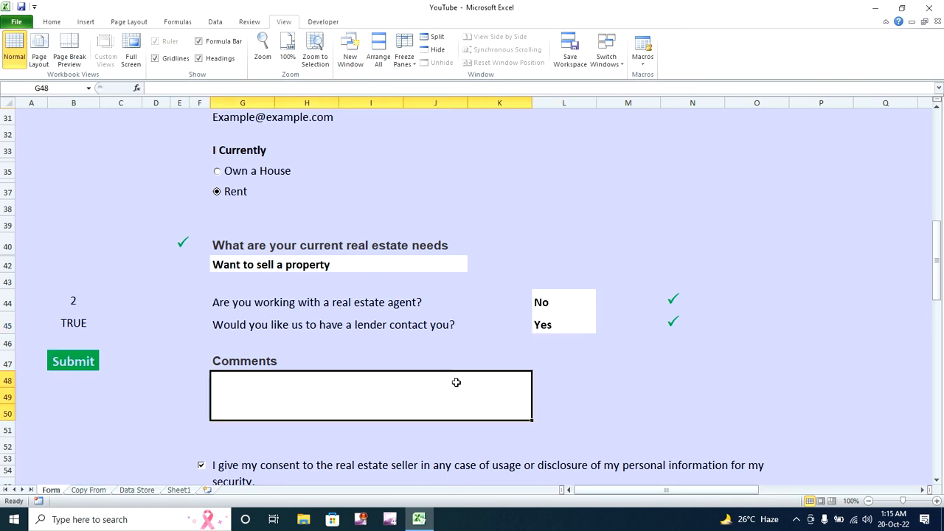
pyautogui.write('Thanks')
pyautogui.moveTo(938, 273); pyautogui.dragTo(938, 328)
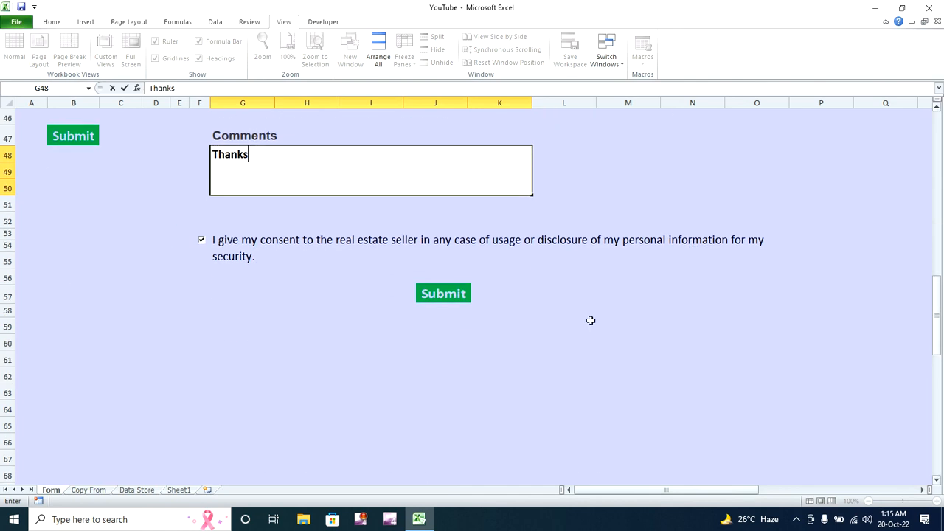
pyautogui.click(201, 241)
pyautogui.click(201, 242)
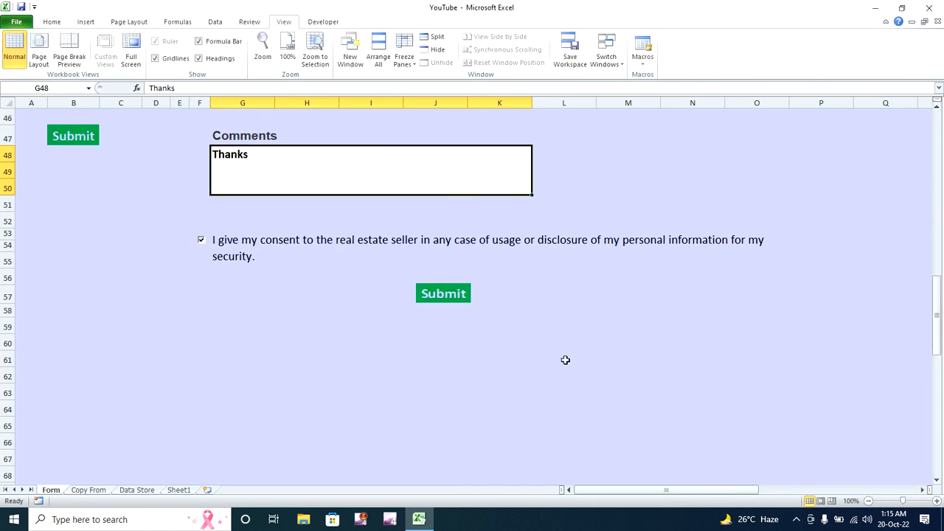
pyautogui.click(435, 295)
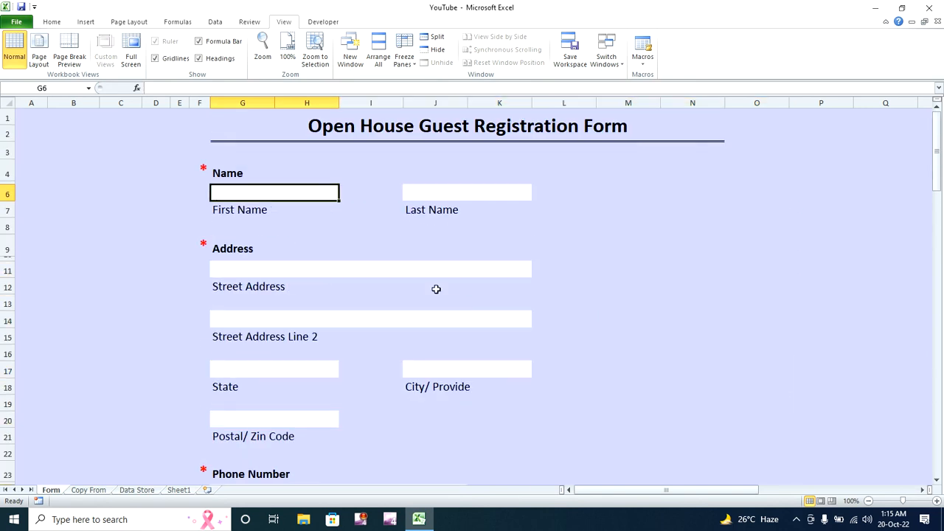
pyautogui.click(137, 490)
pyautogui.click(54, 141)
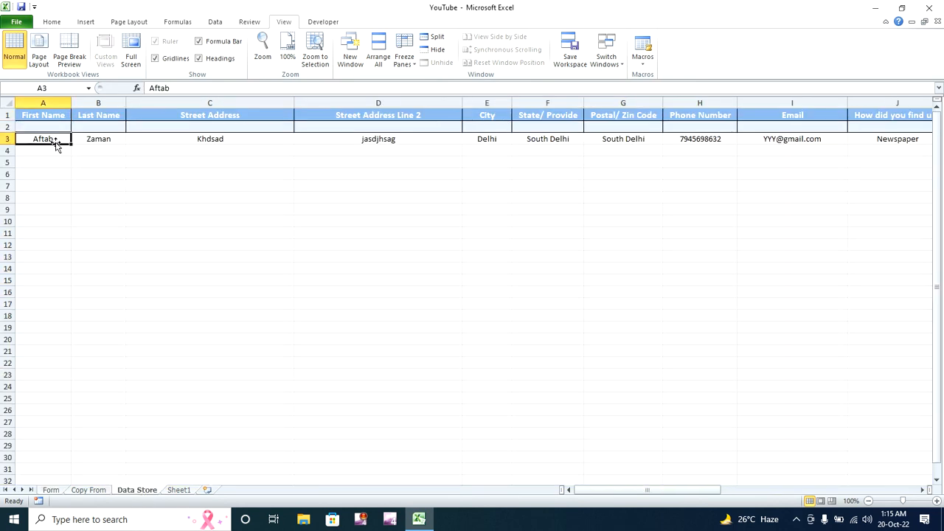
pyautogui.click(109, 140)
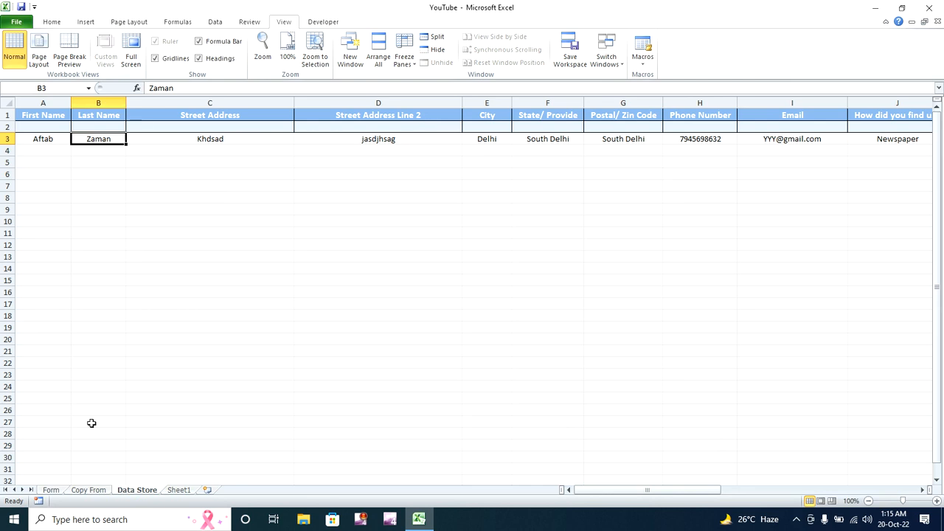
pyautogui.click(50, 490)
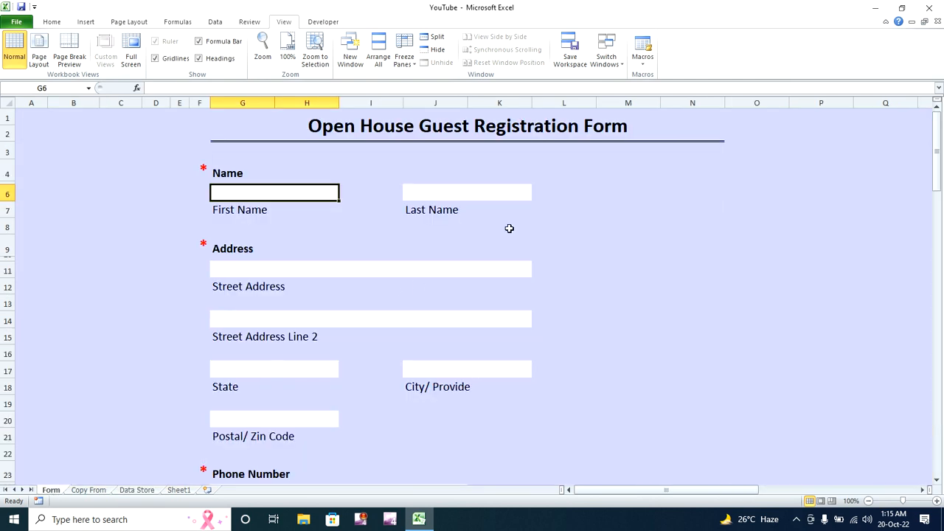
pyautogui.click(538, 237)
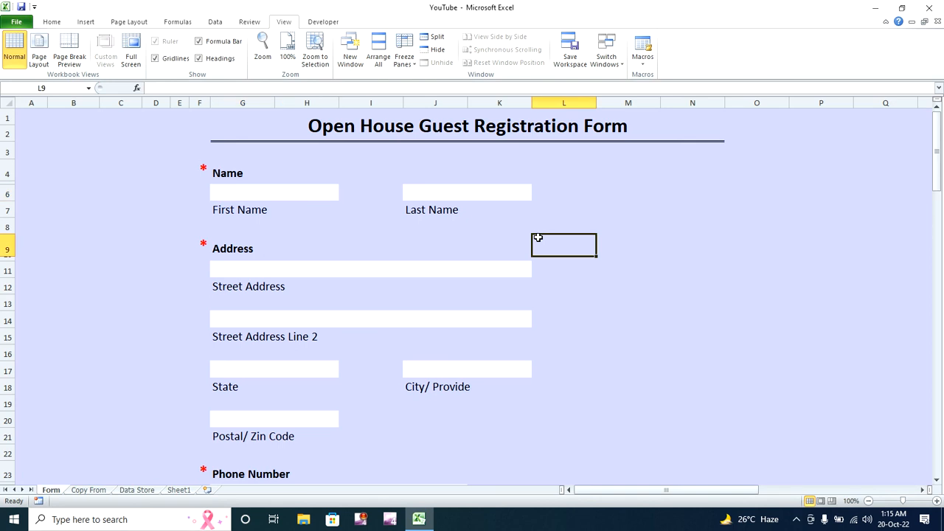